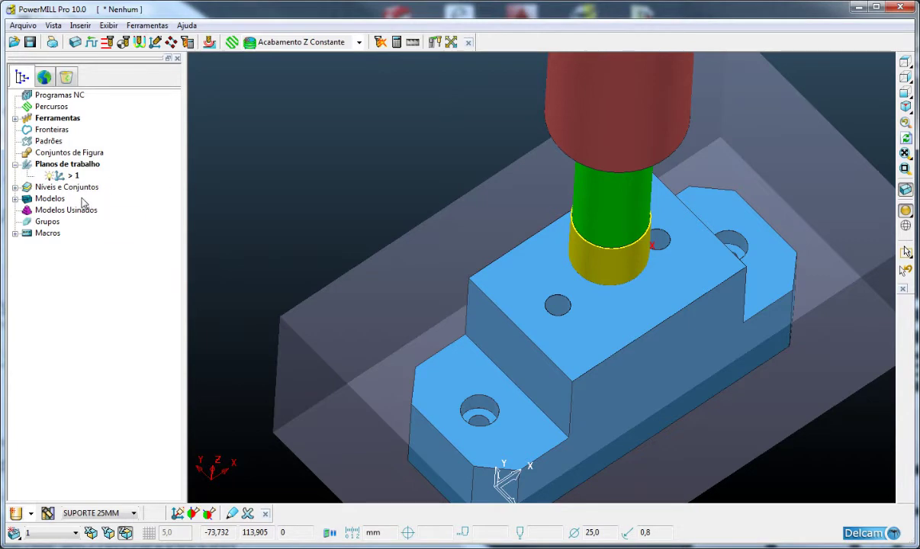
Step: List the defined tools, then activate BROCA DE CENTRO and BROCA 6,5 in turn to compare them with the model's holes
click(16, 118)
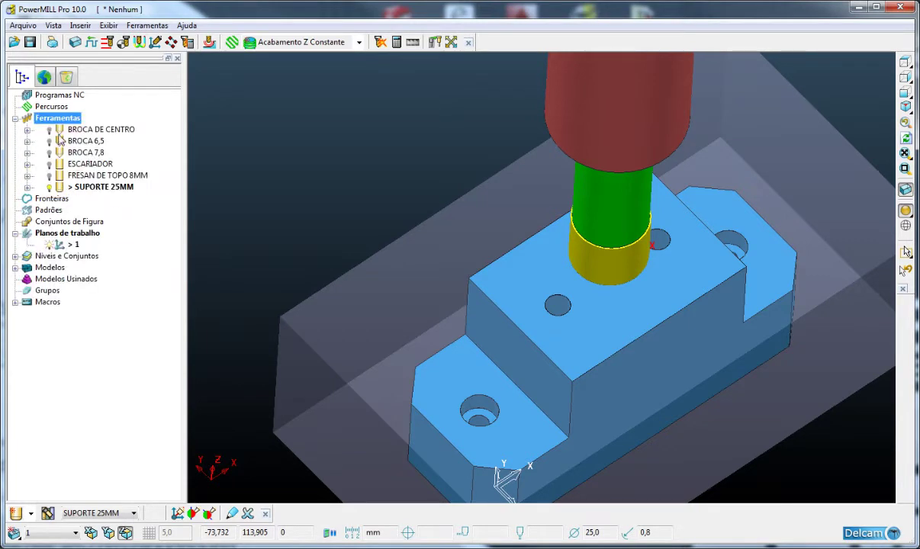
double_click(96, 130)
middle_drag(641, 401, 557, 522)
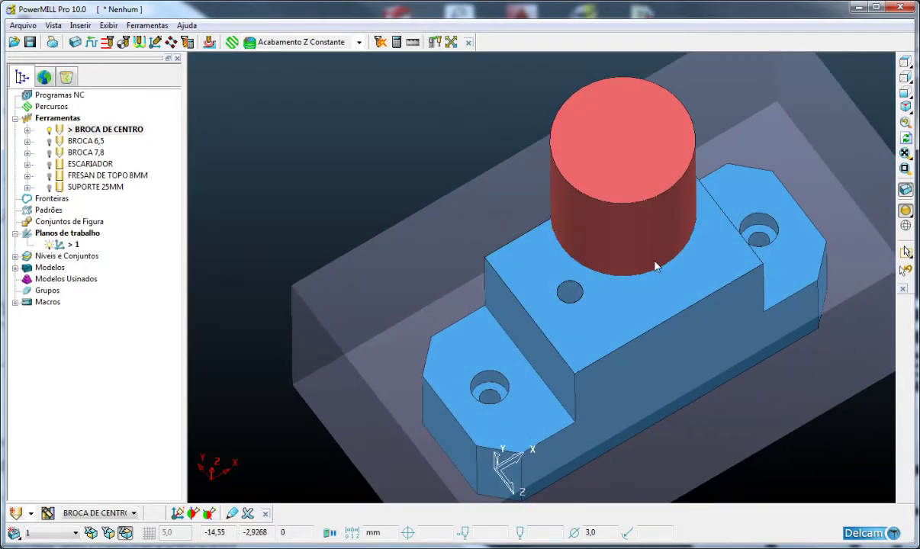
middle_drag(503, 363, 485, 471)
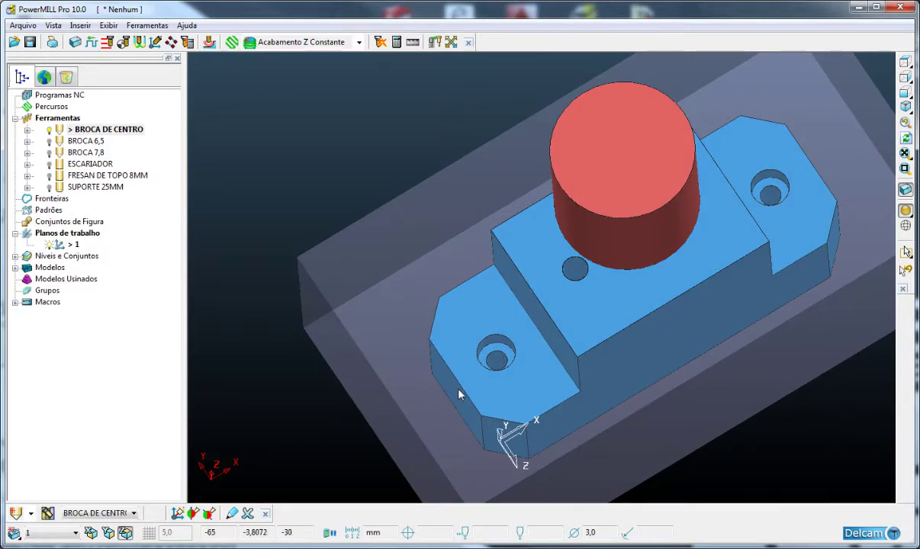
double_click(85, 141)
middle_drag(532, 379, 468, 263)
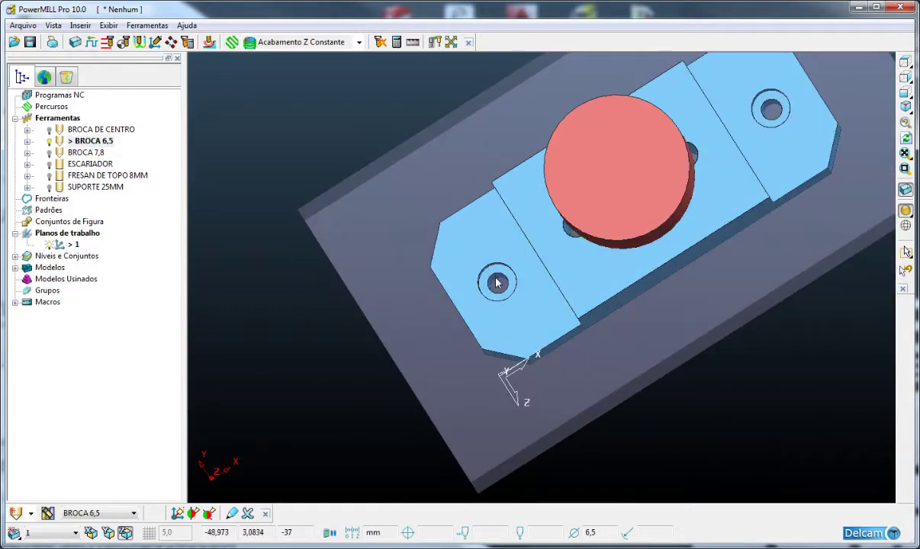
scroll(496, 313, up, 5)
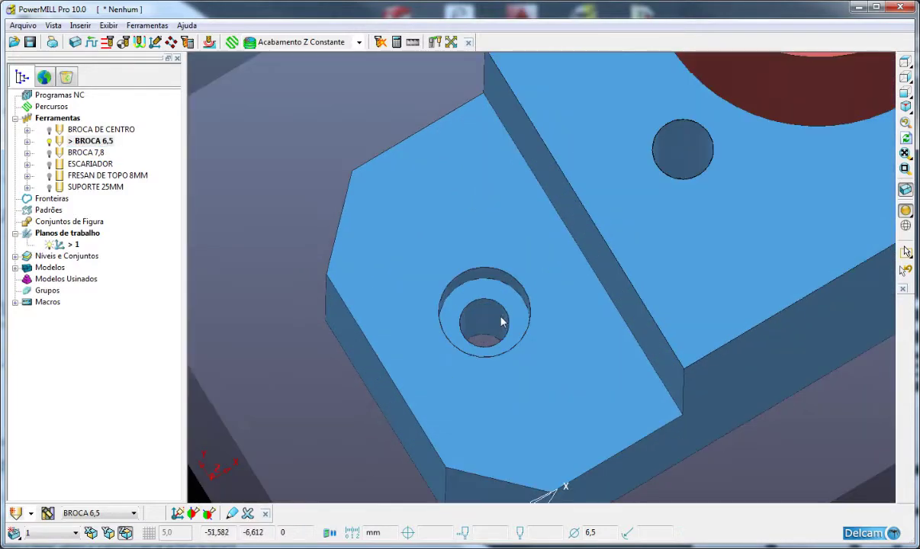
scroll(507, 328, down, 7)
scroll(510, 331, down, 2)
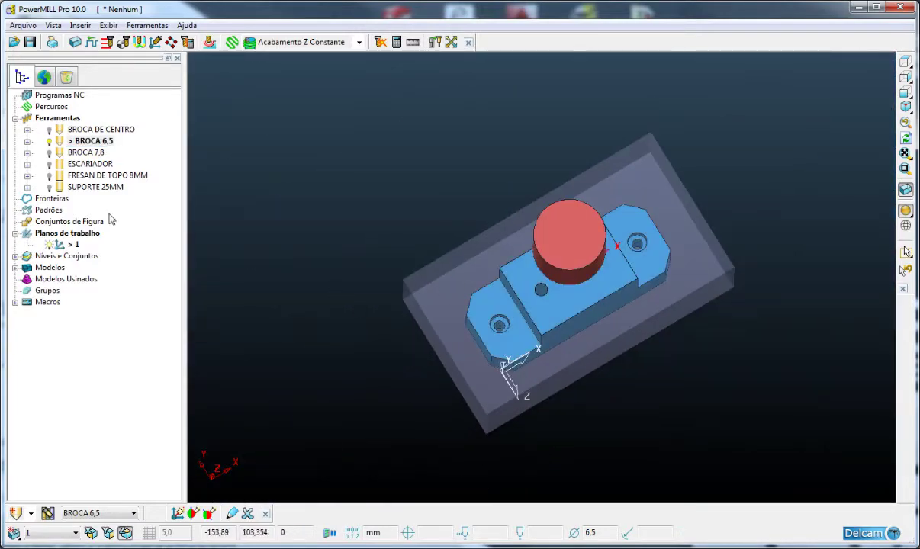
Step: Activate BROCA 7,8 and ESCARIADOR in turn to compare them with the two holes in the raised block
click(61, 154)
double_click(61, 153)
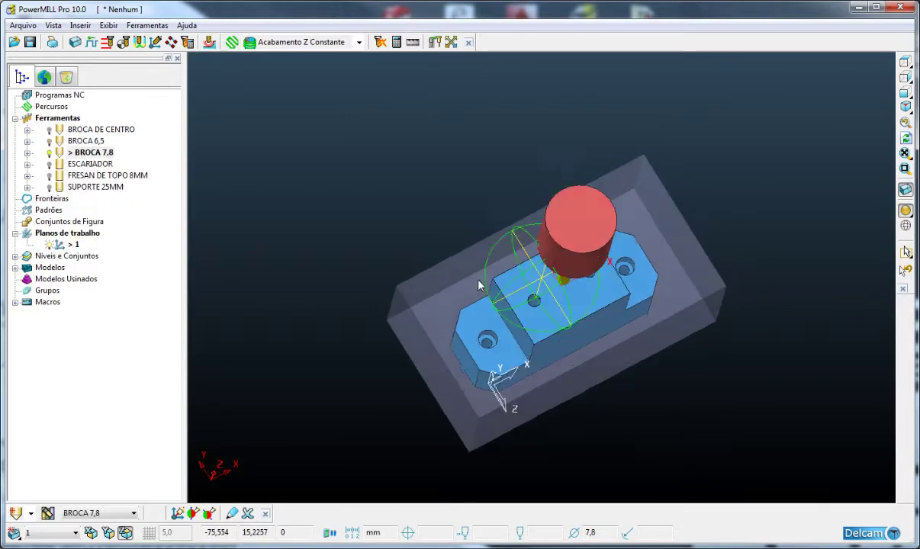
scroll(509, 292, up, 6)
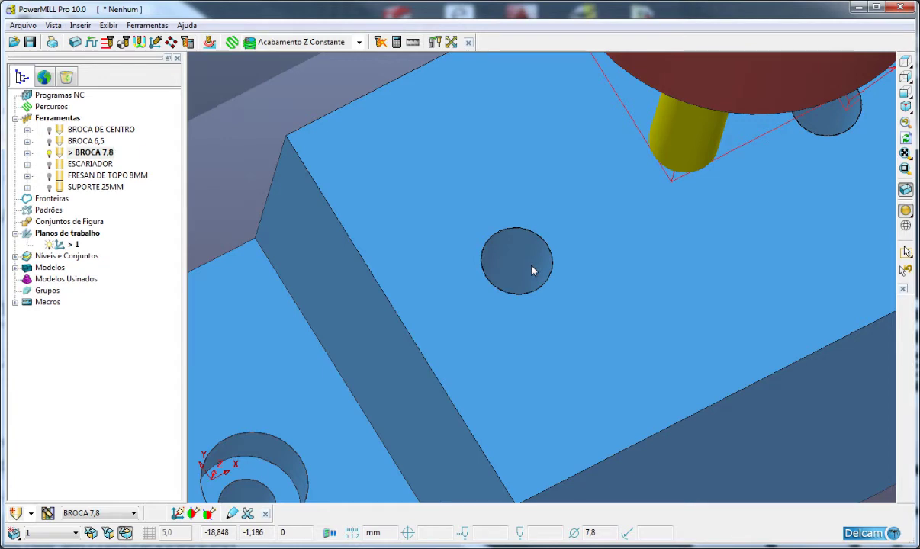
double_click(57, 166)
scroll(652, 309, down, 5)
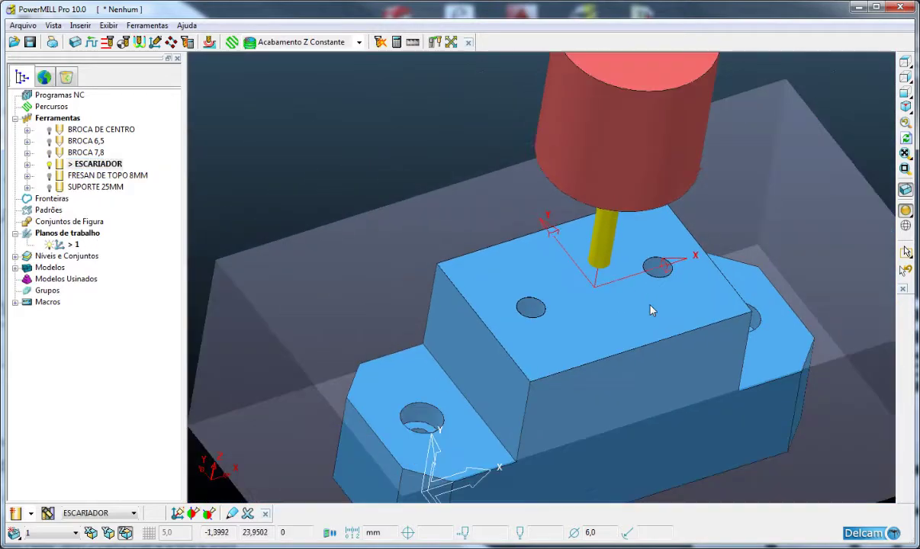
middle_drag(653, 309, 619, 300)
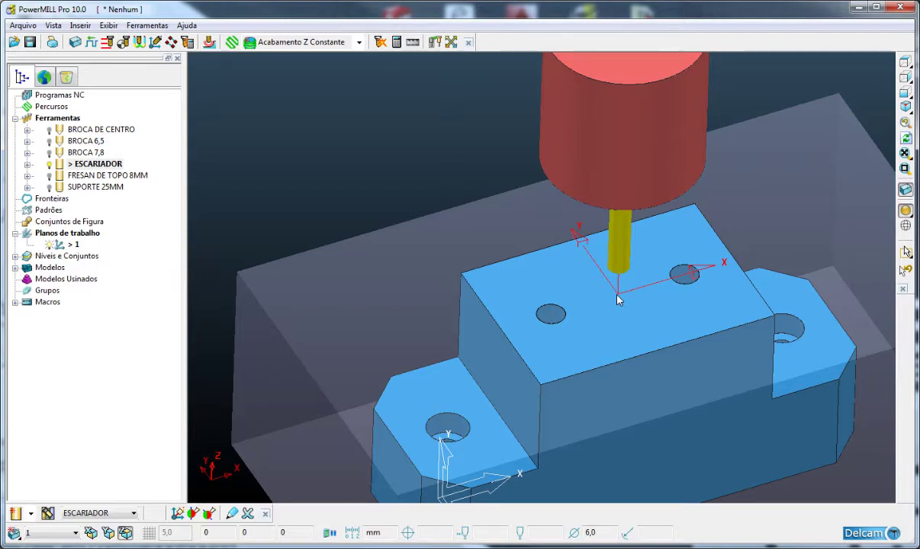
Step: Activate FRESAN DE TOPO 8MM and SUPORTE 25MM in turn to examine both tools above the part
double_click(59, 177)
middle_drag(533, 280, 431, 391)
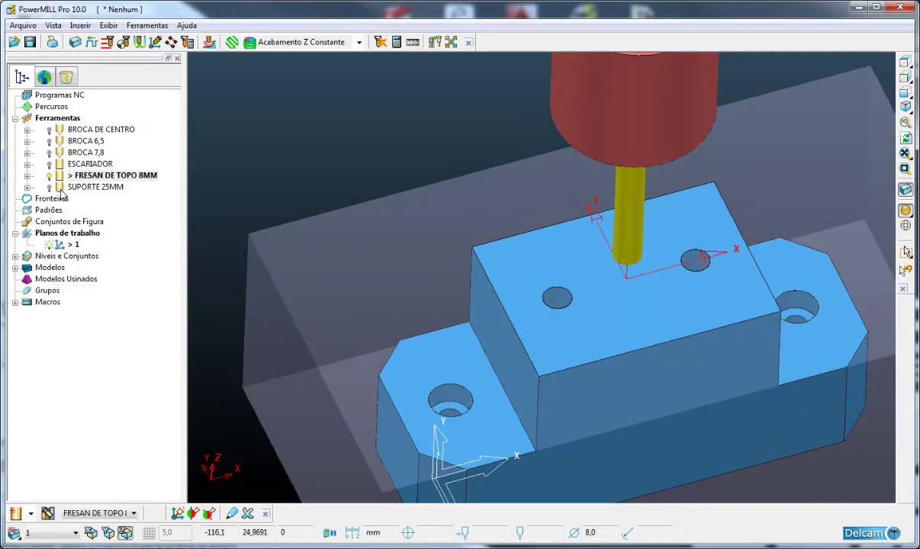
double_click(92, 187)
middle_drag(455, 302, 585, 376)
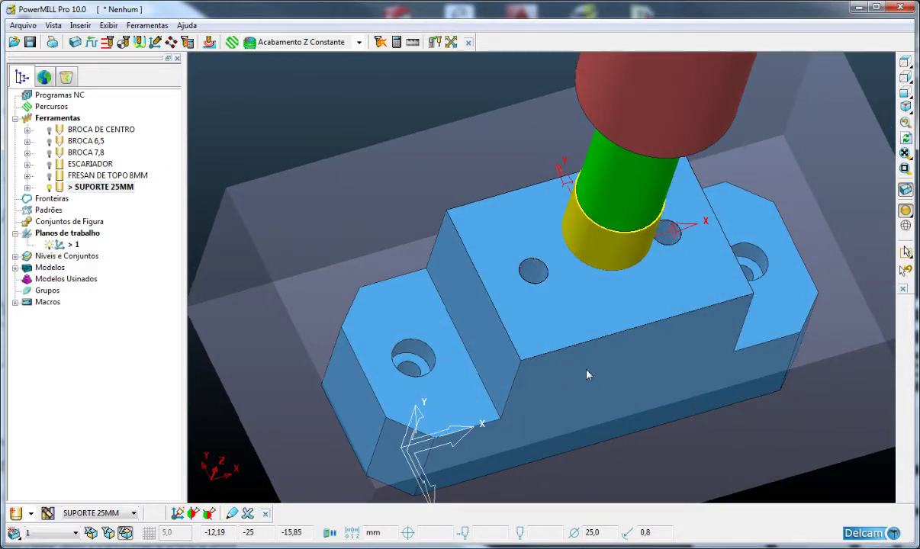
middle_drag(588, 375, 471, 246)
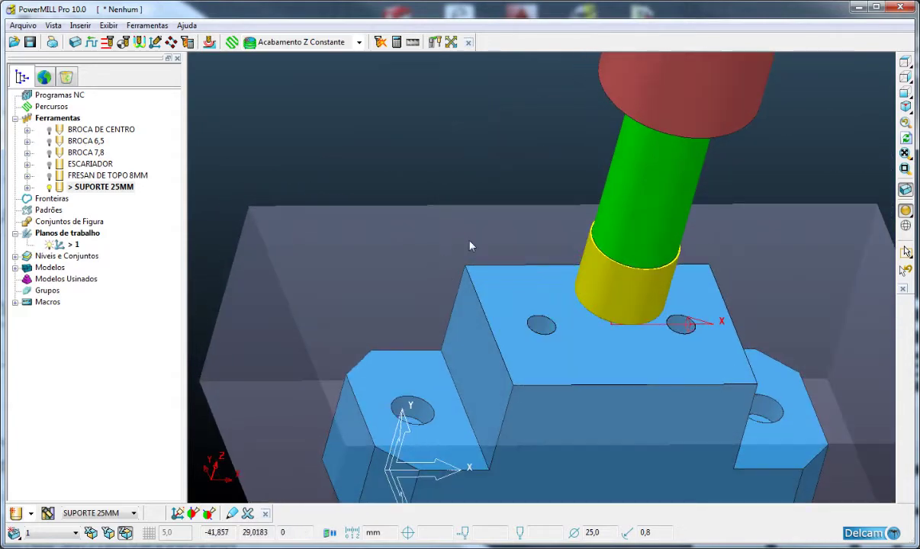
Step: Examine the raised block's holes and the counterbored end holes, starting from an isometric view
click(905, 108)
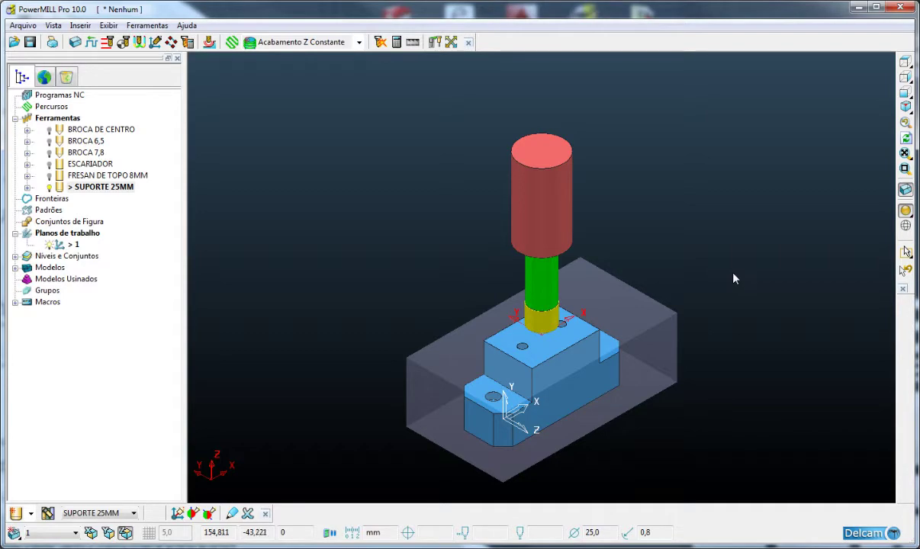
middle_drag(618, 337, 585, 417)
scroll(560, 310, up, 5)
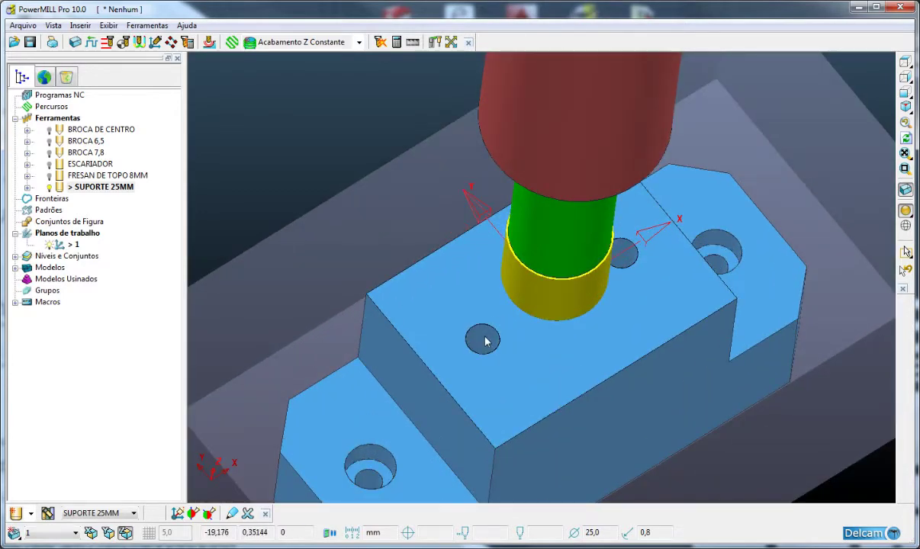
middle_drag(485, 341, 574, 334)
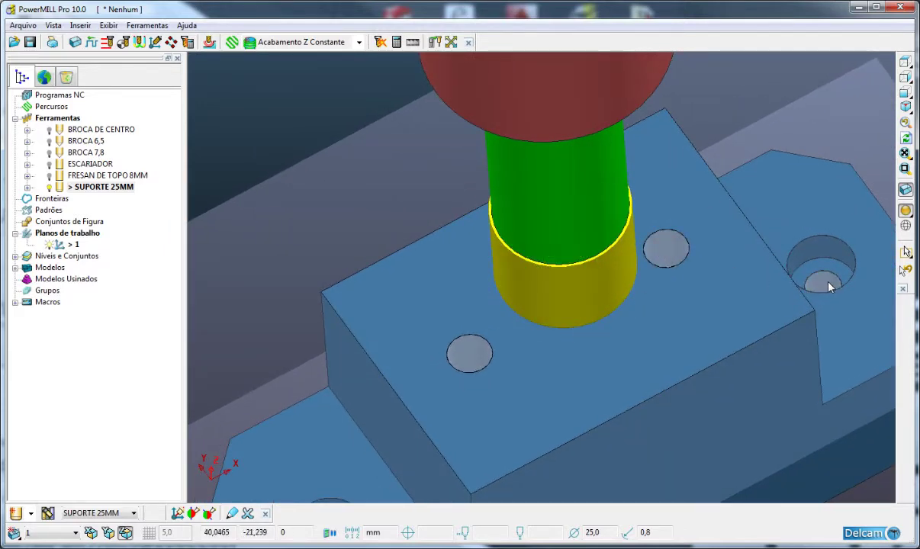
scroll(831, 287, down, 5)
scroll(594, 407, up, 5)
scroll(725, 339, down, 8)
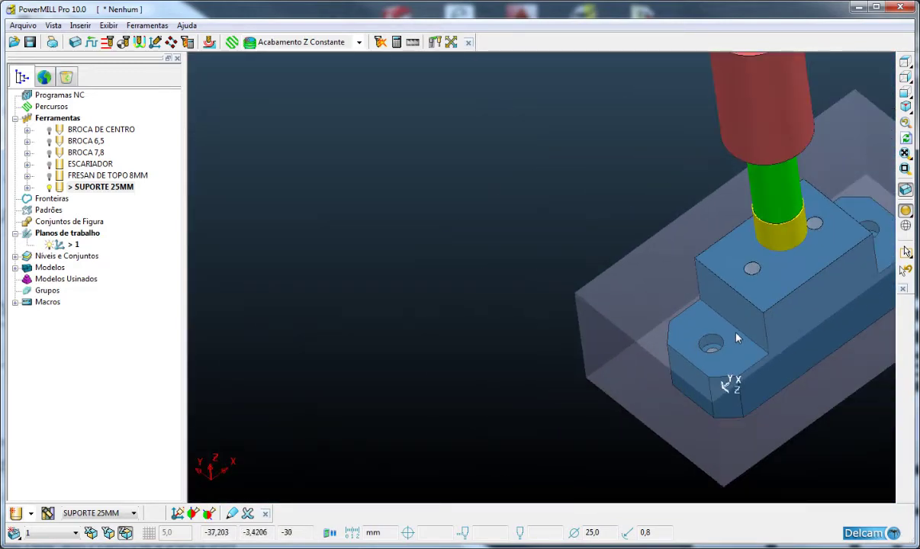
Step: Deactivate the SUPORTE 25MM tool and select the surfaces of all four holes in a top view of the model
click(904, 64)
double_click(62, 188)
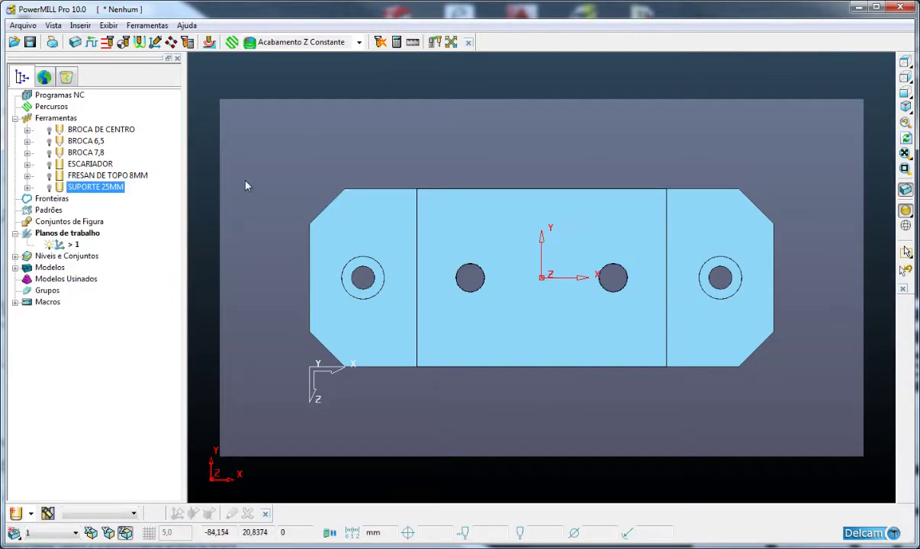
drag(246, 162, 331, 336)
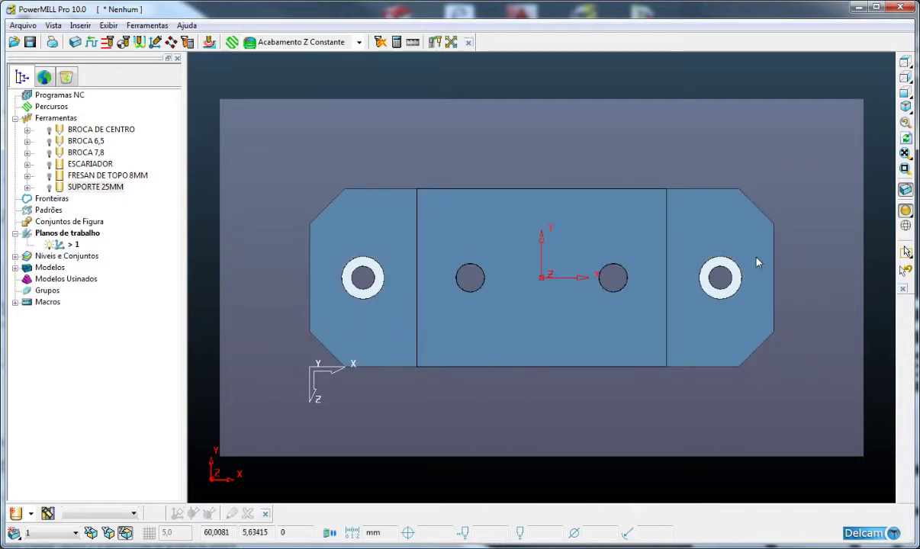
drag(783, 238, 615, 144)
Step: Turn off model shading and remove the counterbore surfaces of both end holes from the selection
click(906, 209)
mouse_move(591, 337)
middle_down()
mouse_move(641, 210)
mouse_move(624, 309)
middle_up()
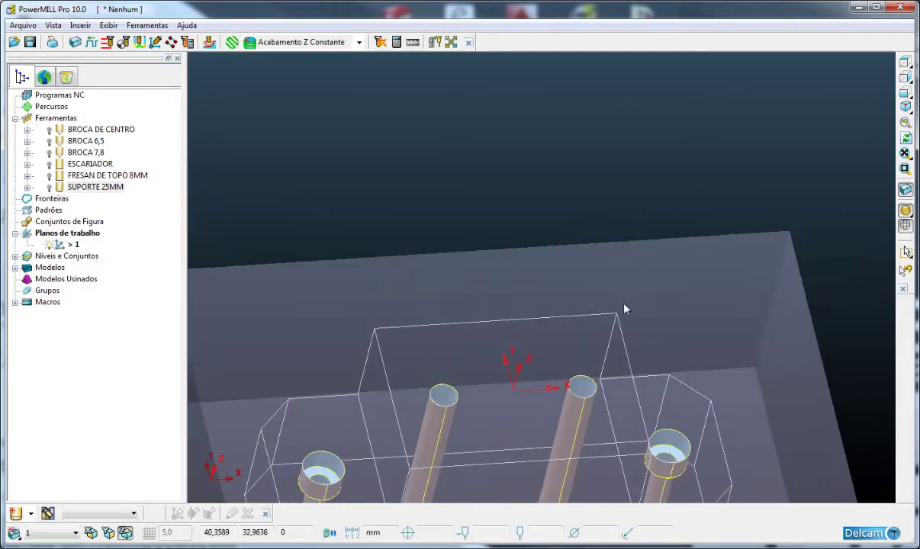
scroll(624, 309, up, 5)
scroll(611, 294, down, 8)
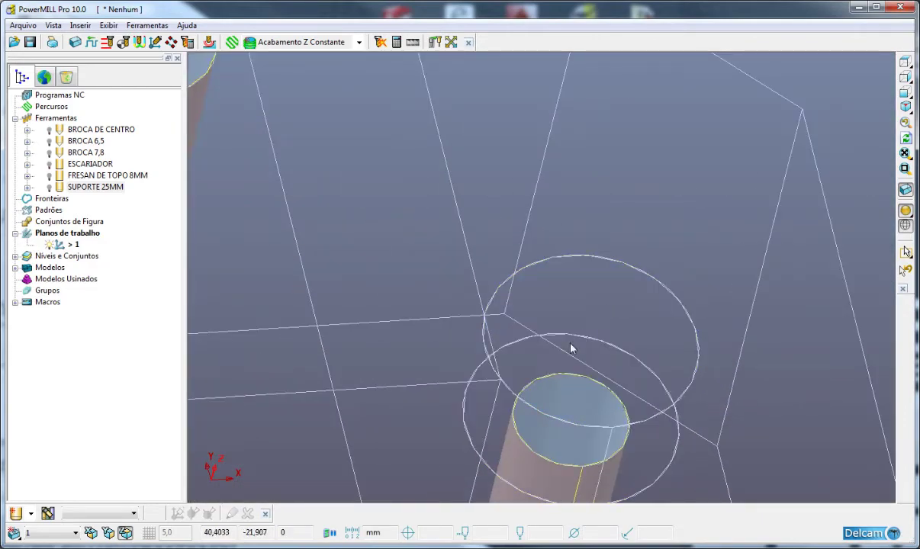
scroll(232, 363, up, 8)
scroll(233, 363, down, 5)
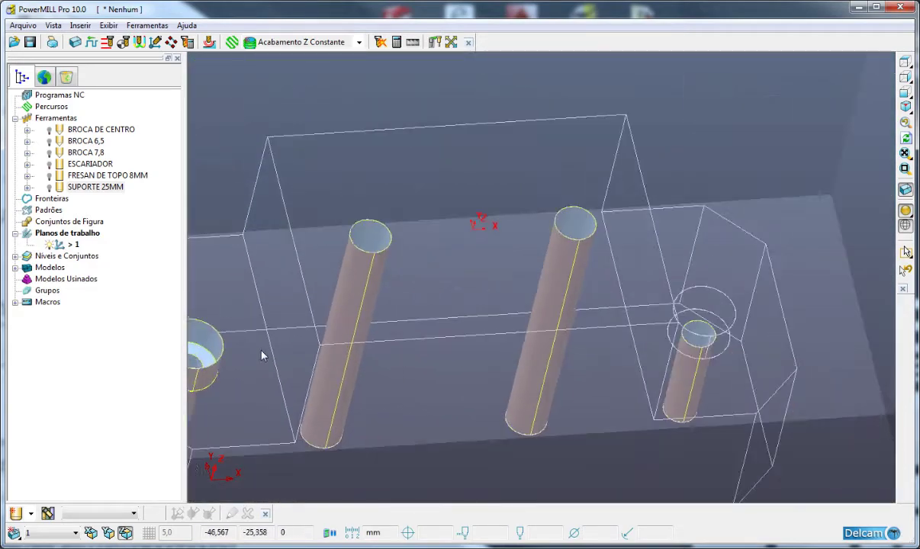
scroll(262, 354, up, 8)
ctrl+drag(306, 374, 317, 372)
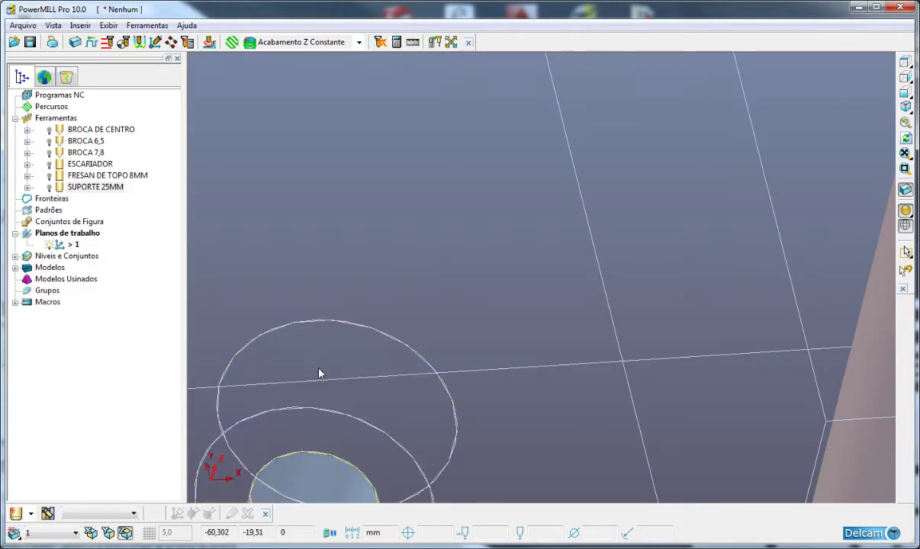
scroll(687, 348, down, 8)
mouse_move(712, 315)
middle_down()
mouse_move(743, 309)
mouse_move(735, 311)
mouse_move(743, 338)
mouse_move(757, 333)
mouse_move(745, 335)
middle_up()
scroll(743, 309, down, 3)
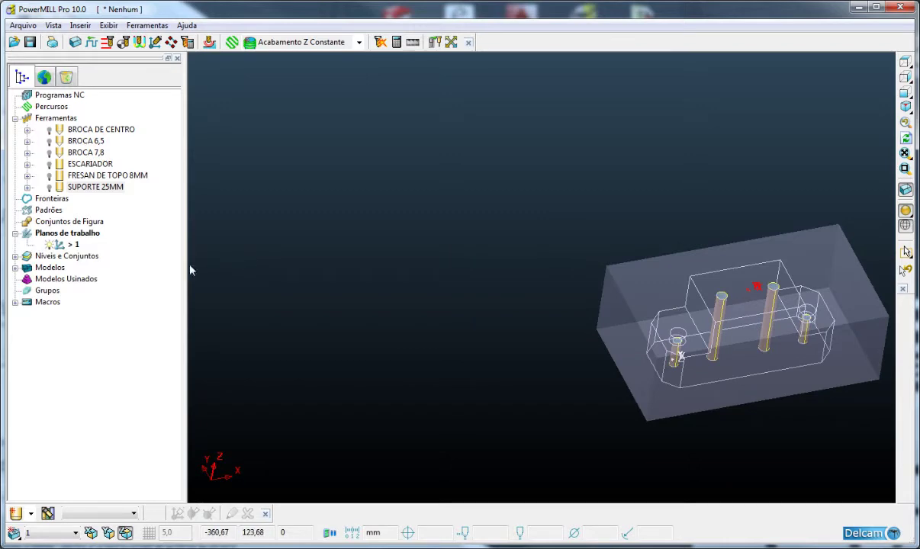
Step: Create a figure set of type Furo from the selected hole surfaces, with Furos Compostos enabled
right_click(67, 223)
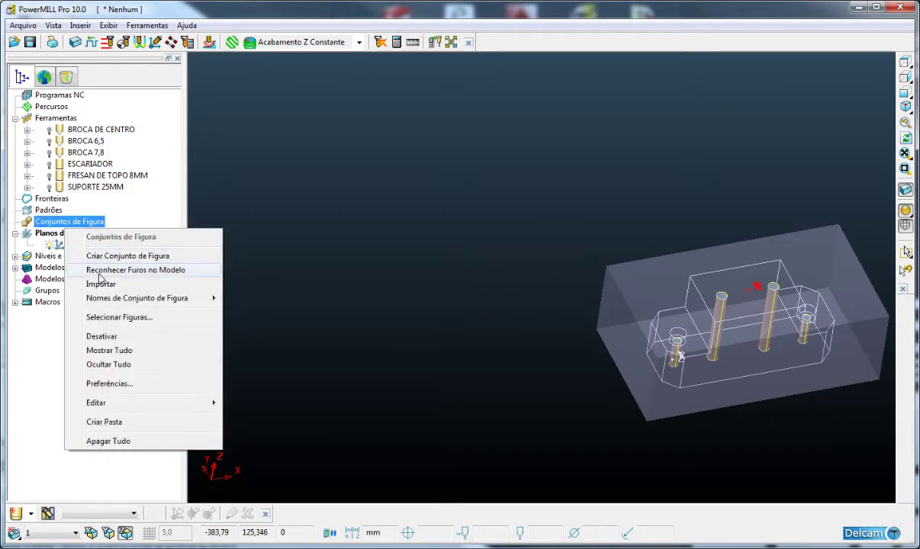
click(98, 257)
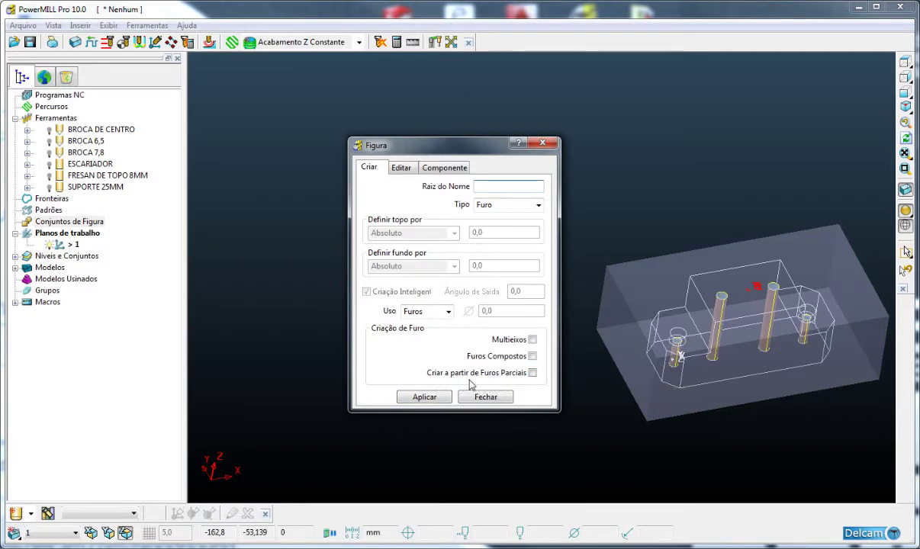
click(532, 356)
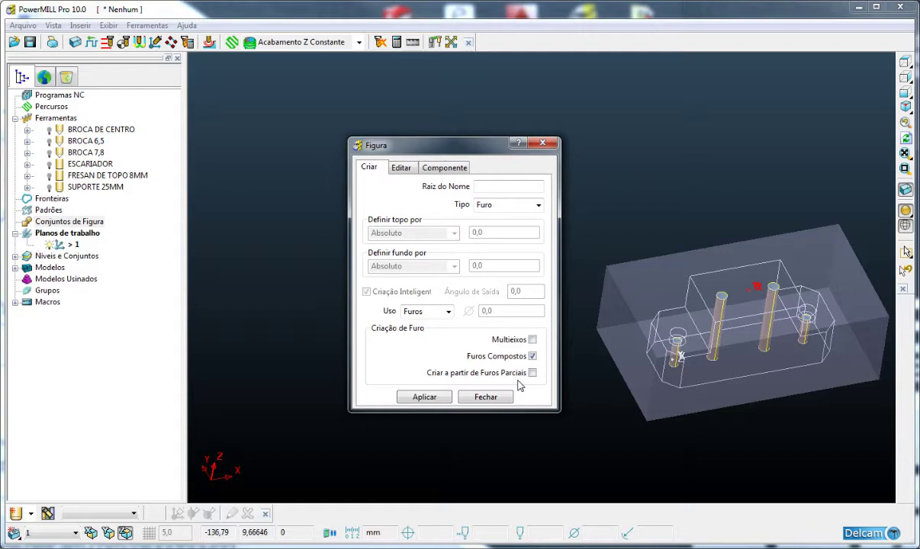
click(424, 398)
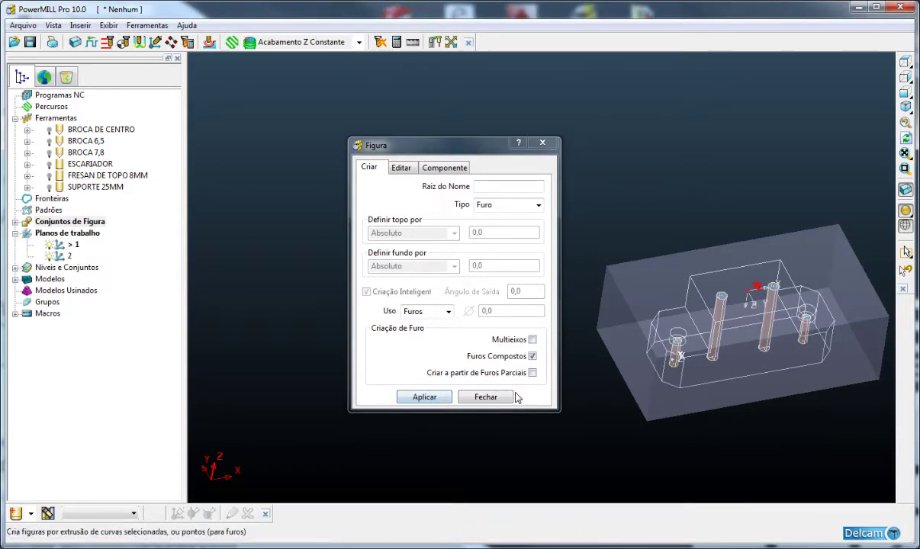
click(492, 397)
Step: Turn model shading back on and examine the created hole figures in the part
middle_drag(737, 368, 745, 340)
click(906, 210)
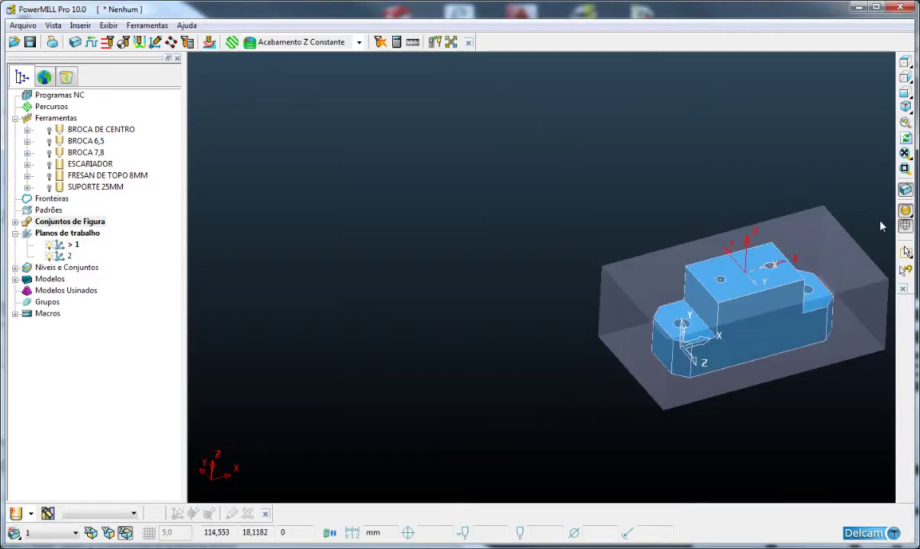
mouse_move(672, 302)
middle_down()
mouse_move(629, 323)
mouse_move(674, 300)
middle_up()
scroll(675, 301, up, 5)
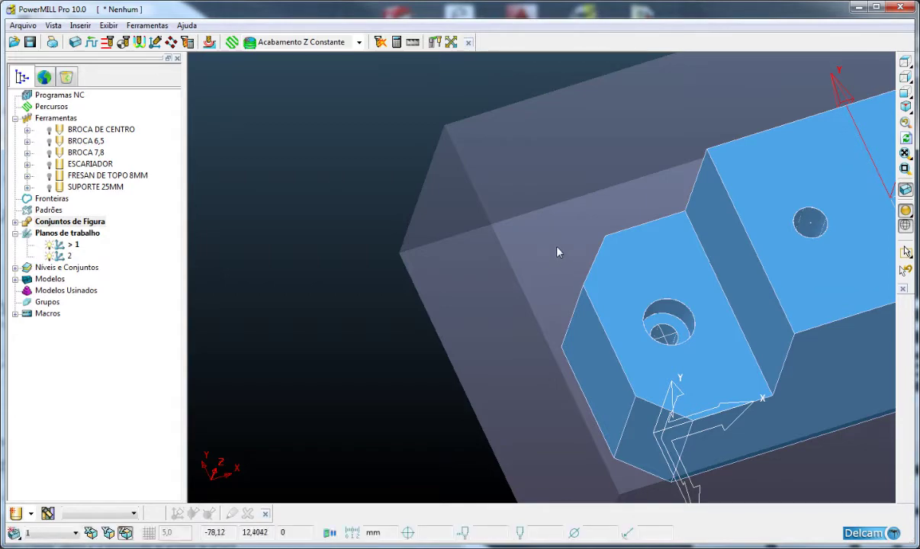
scroll(539, 207, down, 5)
middle_drag(624, 259, 780, 265)
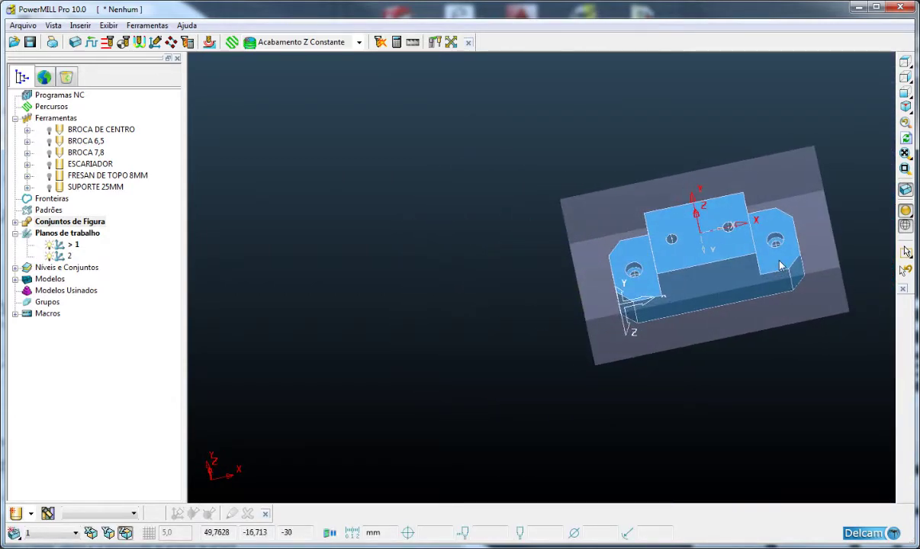
middle_drag(733, 230, 748, 231)
Step: Compare the orientations of the two workplanes and make workplane 2 active
double_click(62, 246)
double_click(62, 246)
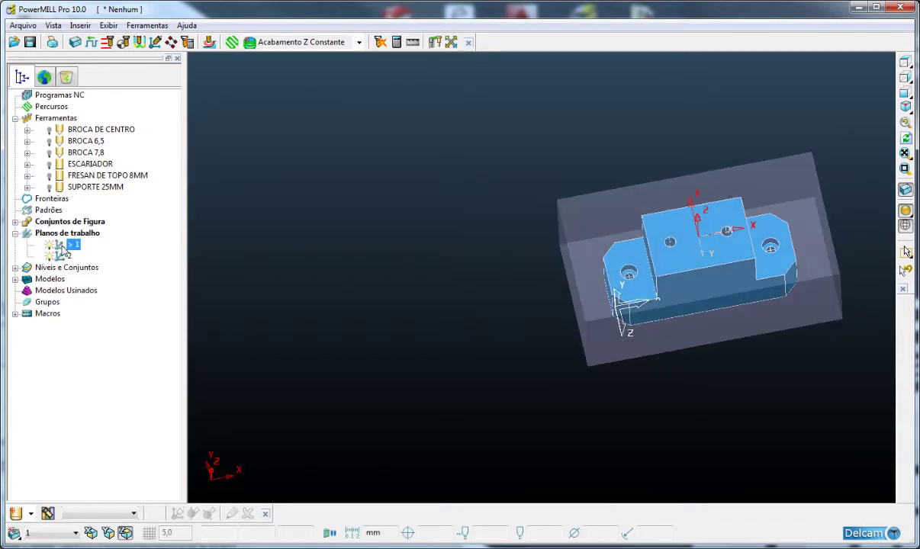
middle_drag(651, 265, 662, 217)
middle_drag(578, 283, 612, 362)
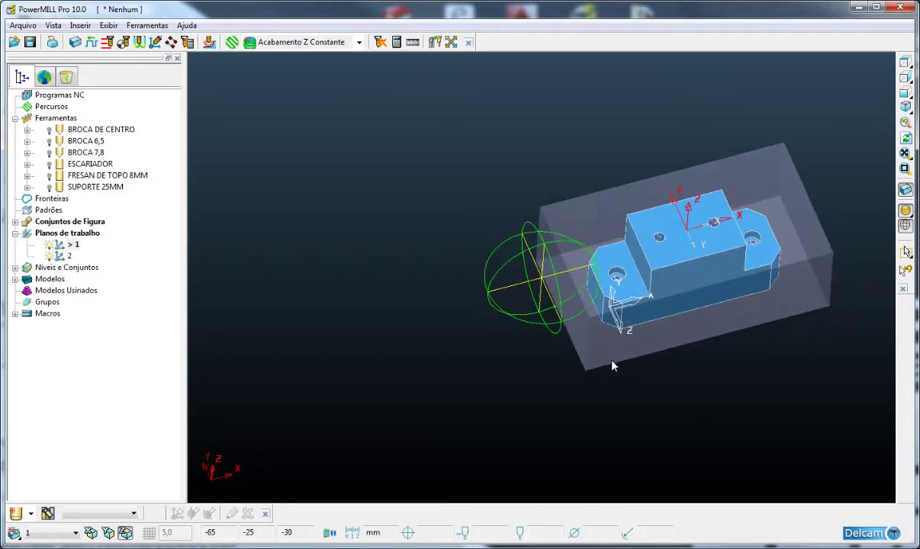
scroll(648, 273, up, 3)
scroll(647, 273, up, 5)
middle_drag(597, 310, 568, 329)
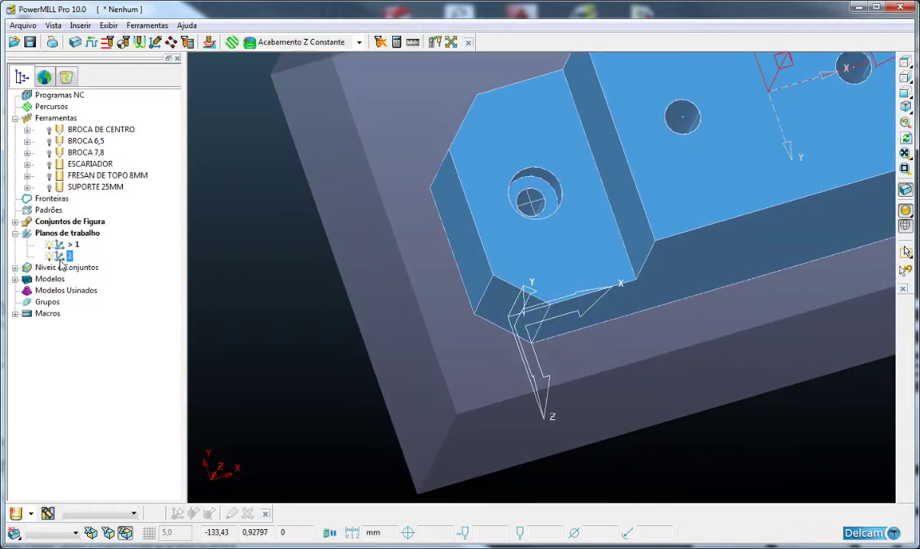
double_click(66, 256)
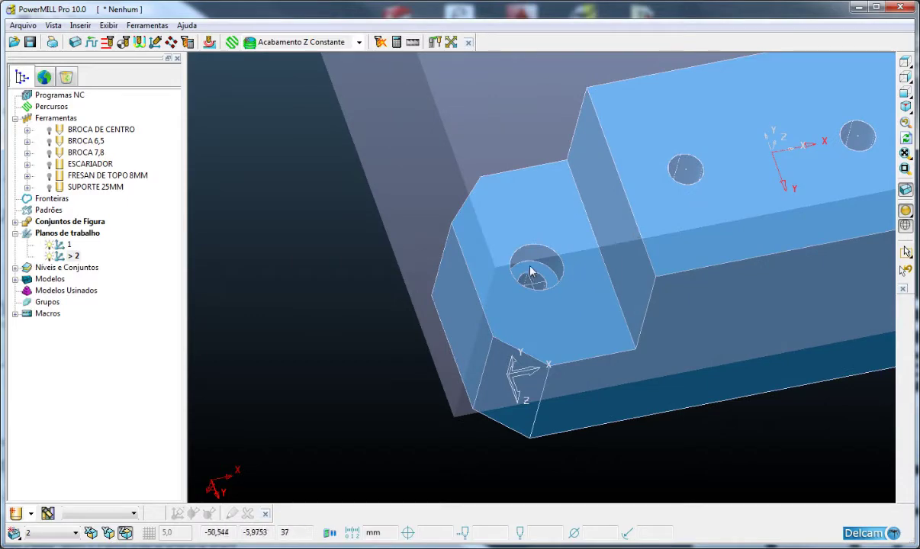
Step: Hide the block, the shaded model and its wireframe, leaving only the hole figures and workplanes displayed
click(906, 189)
click(905, 210)
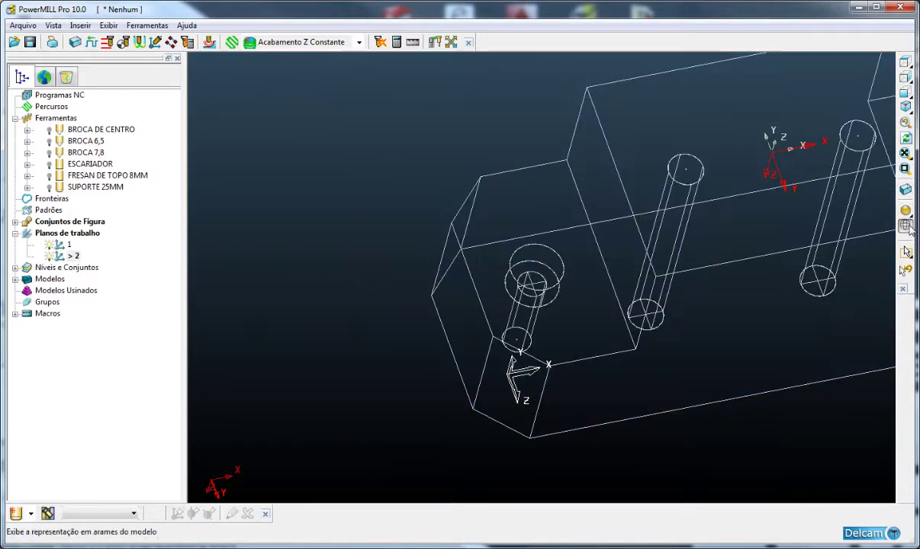
click(906, 225)
middle_drag(737, 262, 746, 287)
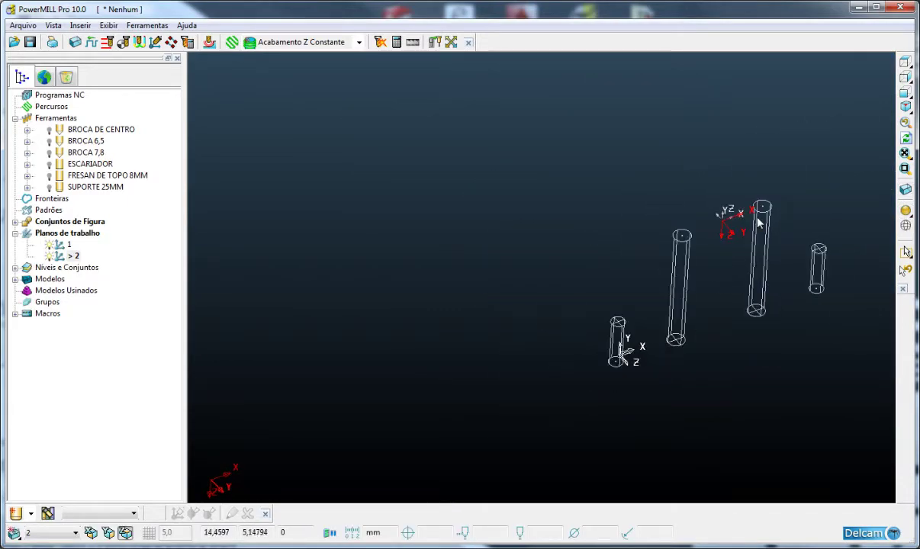
Step: Inspect the directions of the two central through-hole figures compared with the end holes
scroll(763, 229, up, 2)
click(772, 196)
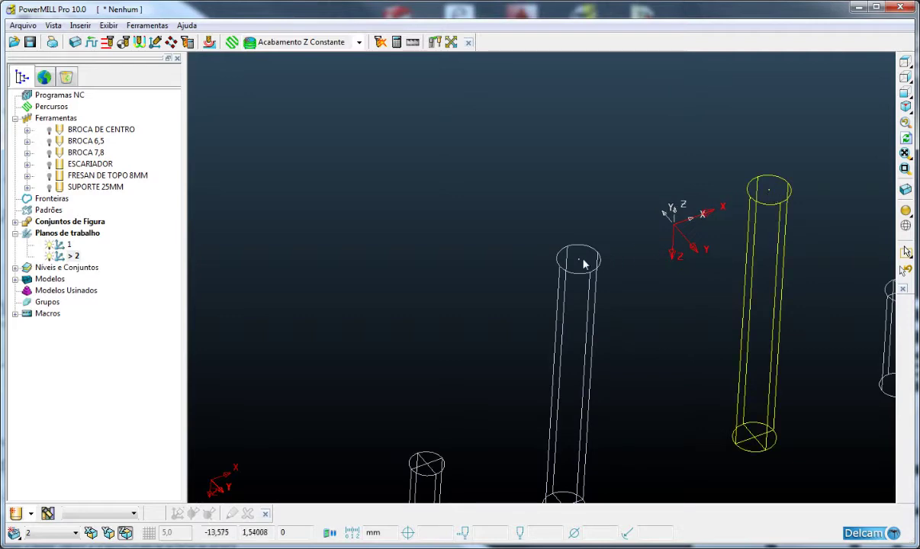
scroll(694, 297, down, 4)
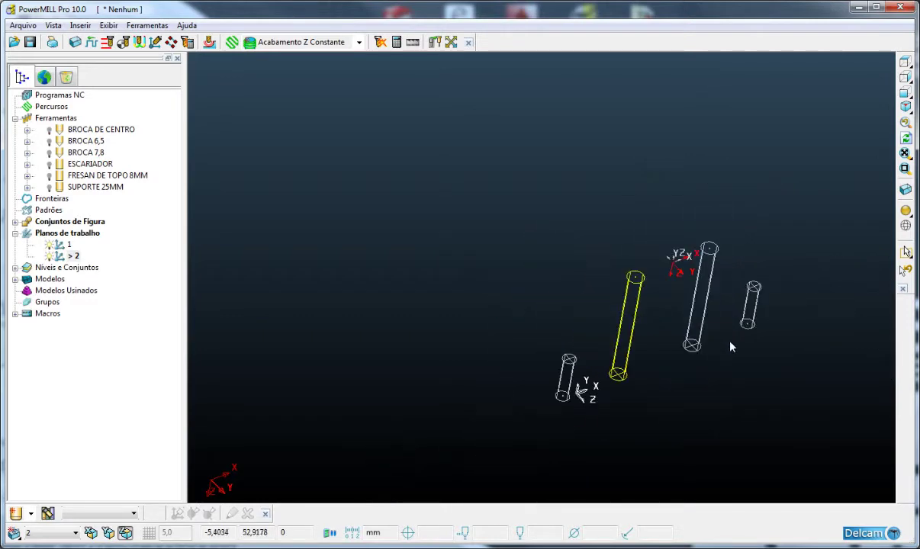
click(671, 370)
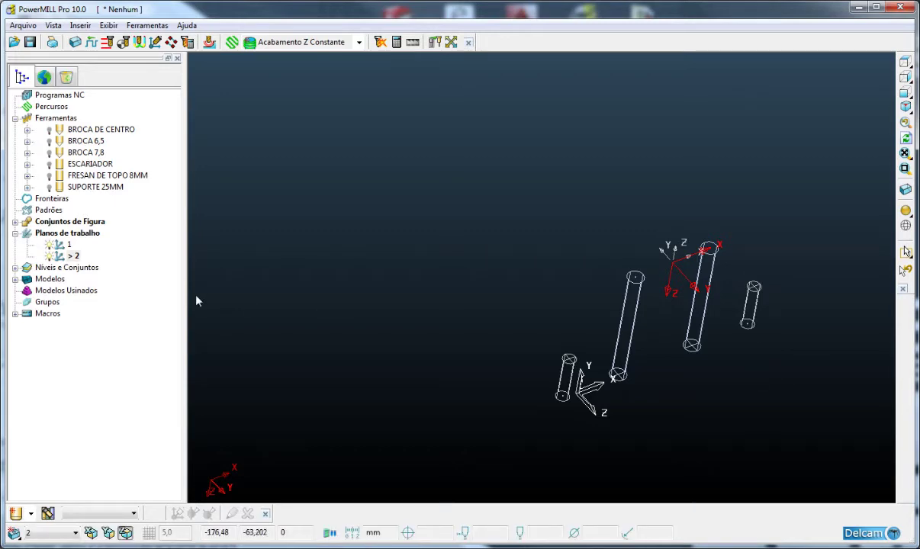
Step: Delete workplane 2 and make workplane 1 active
double_click(72, 257)
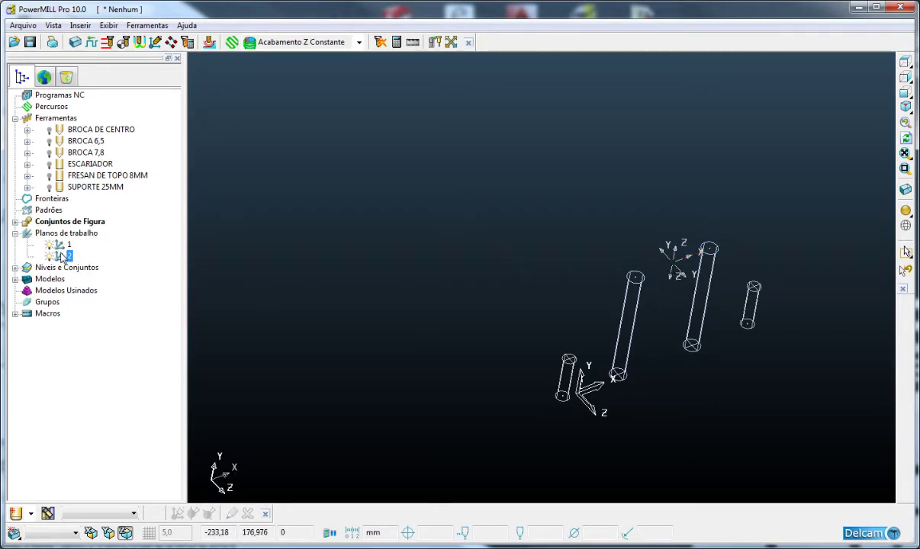
right_click(63, 257)
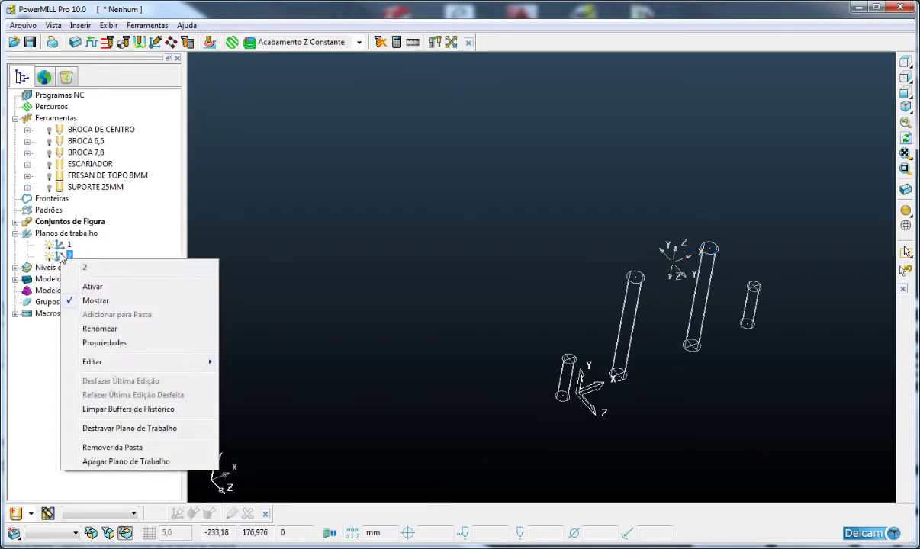
click(122, 462)
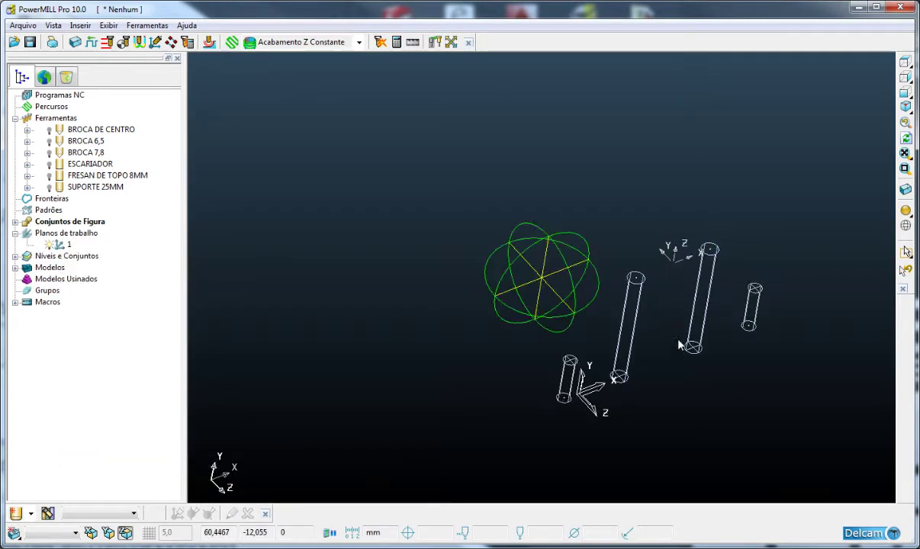
double_click(60, 245)
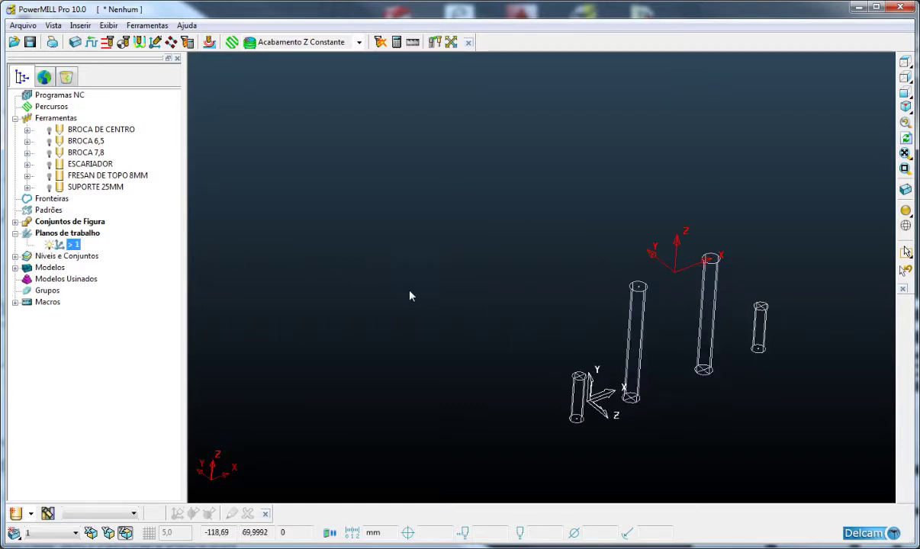
Step: List the existing figure sets and make figure set 1 the active one
click(14, 221)
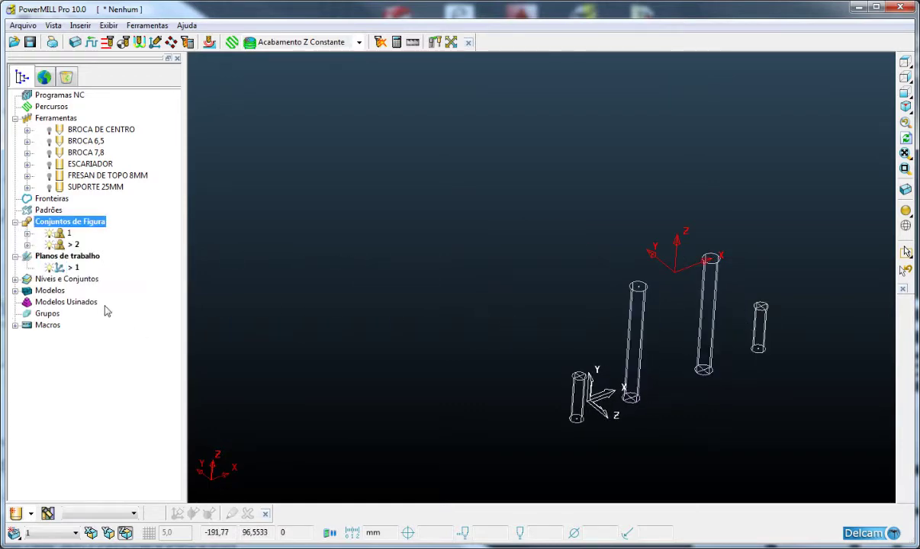
click(51, 234)
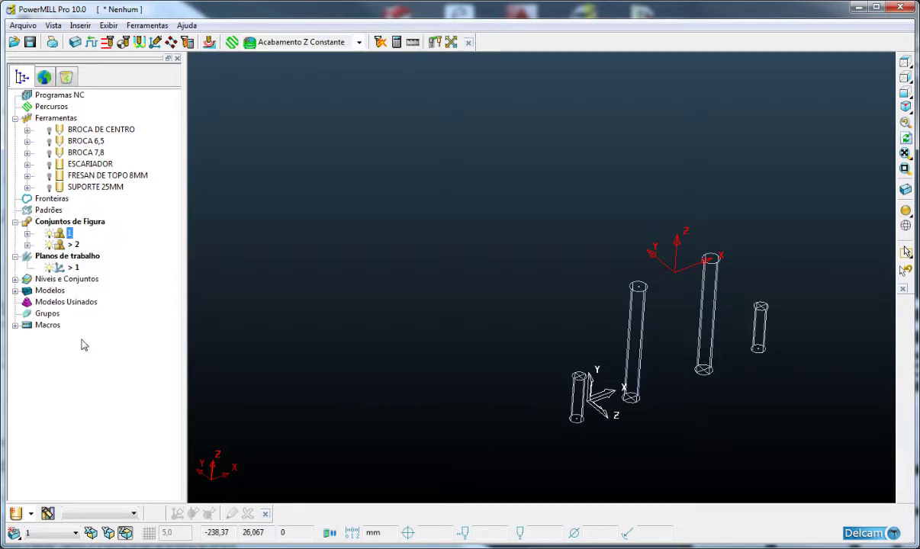
click(52, 244)
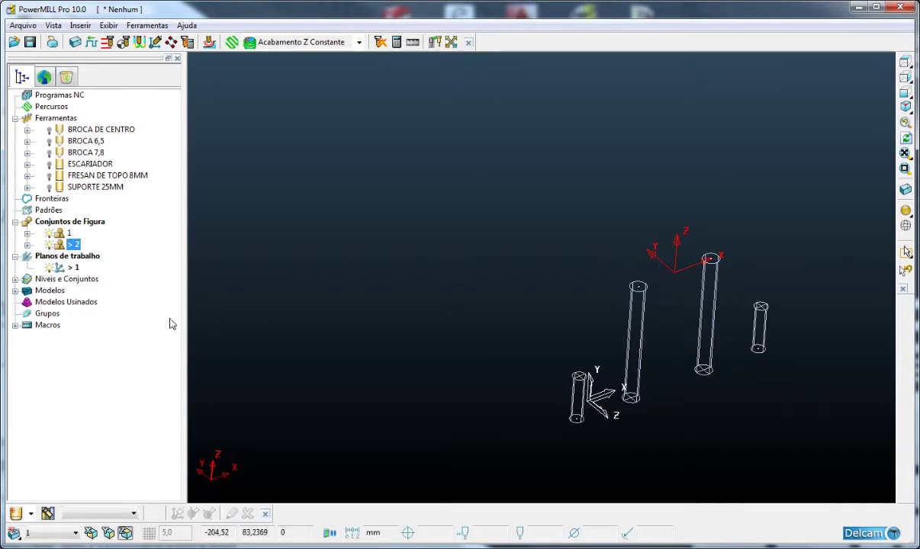
click(59, 234)
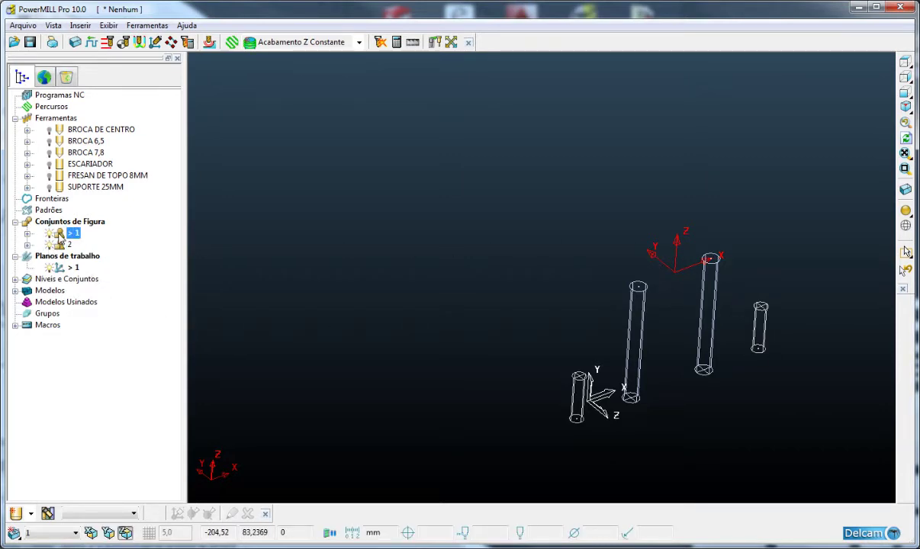
Step: Invert the two short end holes in figure set 1 so they point the same way as the central holes
right_click(59, 239)
key(Escape)
right_click(61, 238)
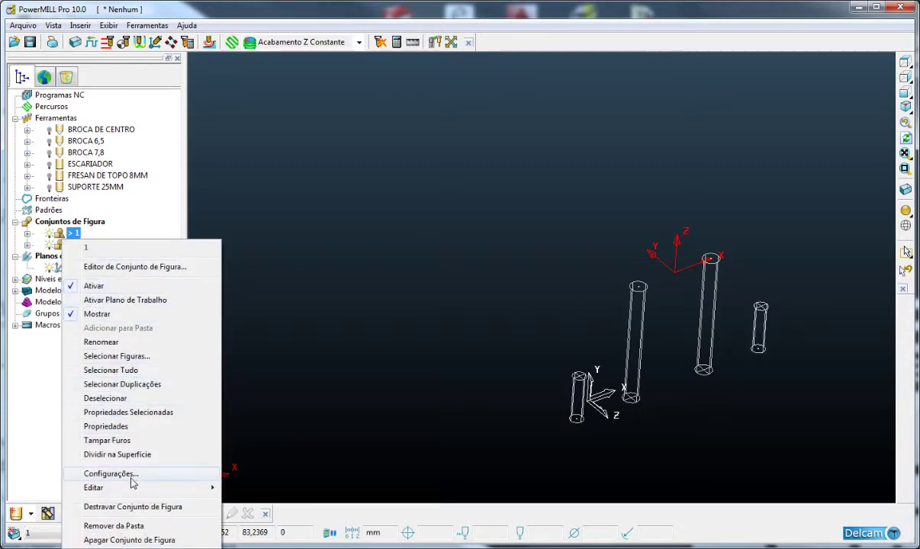
mouse_move(136, 489)
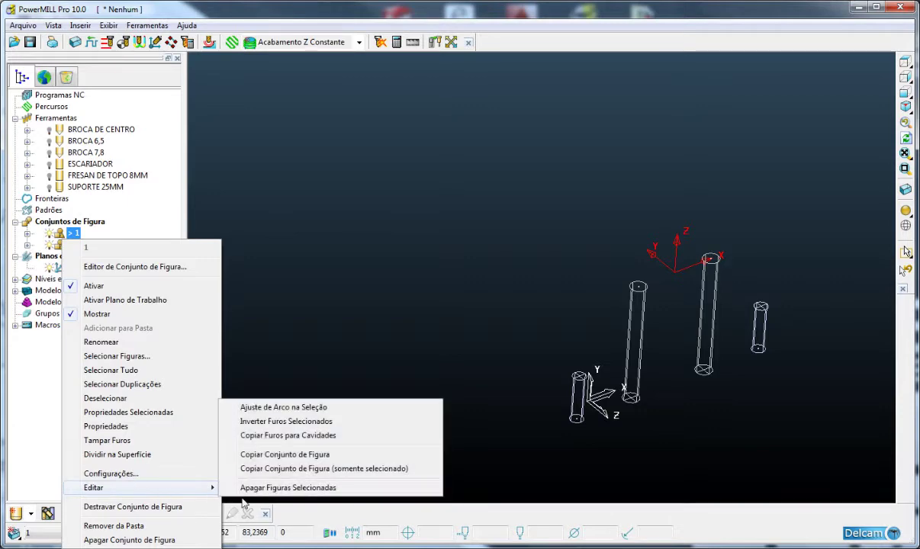
click(307, 426)
middle_drag(518, 437, 477, 497)
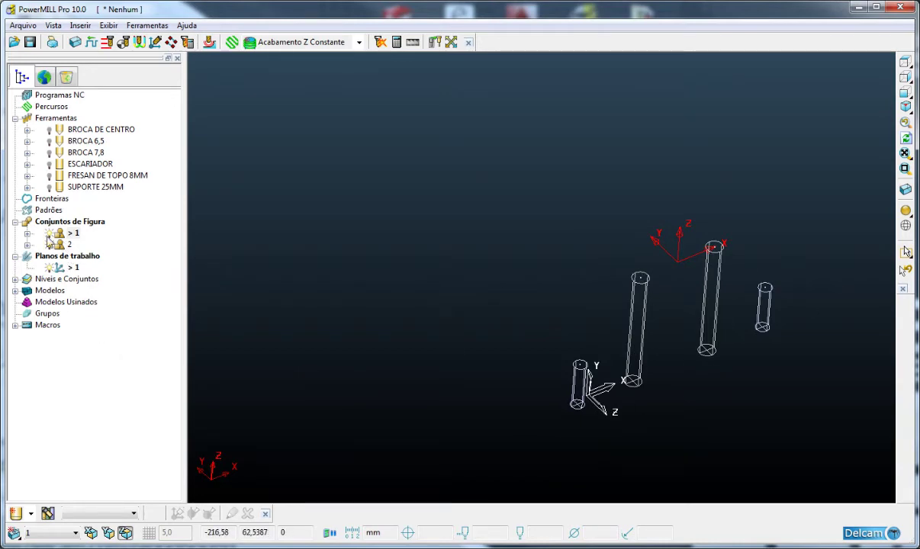
Step: Delete figure set 2, keeping only figure set 1
click(51, 245)
click(50, 235)
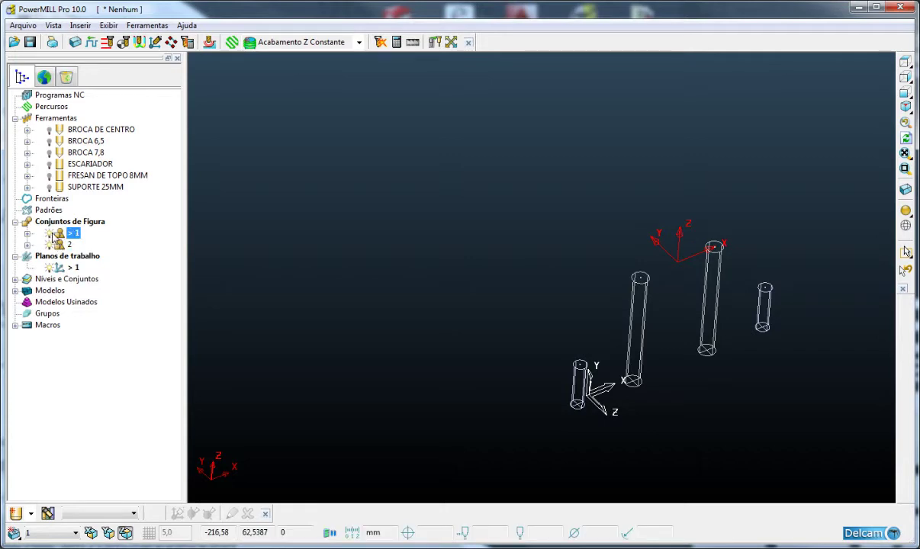
click(57, 246)
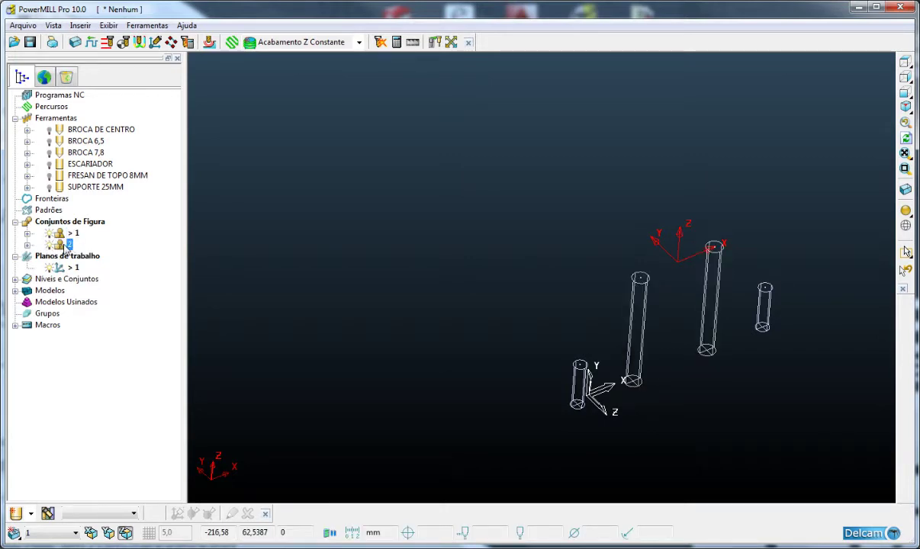
drag(61, 246, 66, 236)
right_click(62, 246)
click(95, 531)
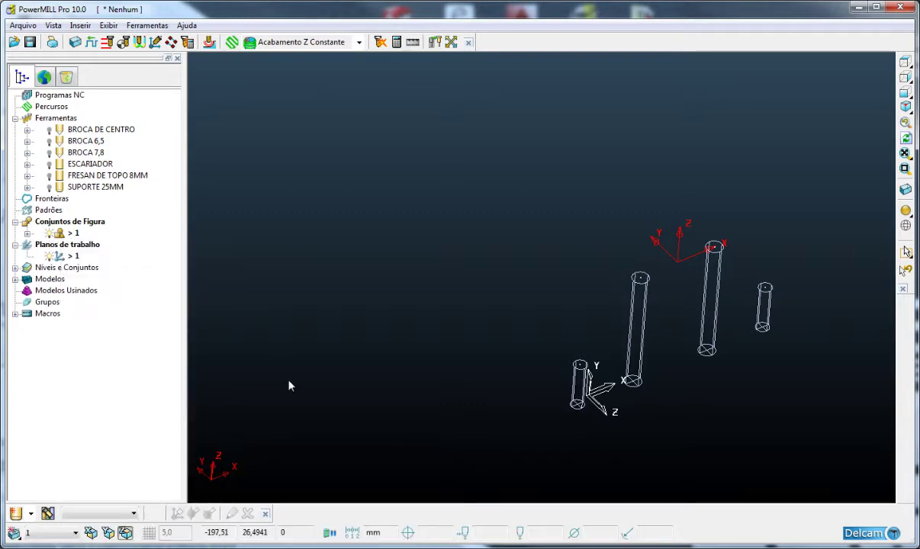
Step: Turn model shading back on and check the hole figures of set 1 in the part, ending in an isometric view
middle_drag(290, 386, 163, 322)
click(51, 233)
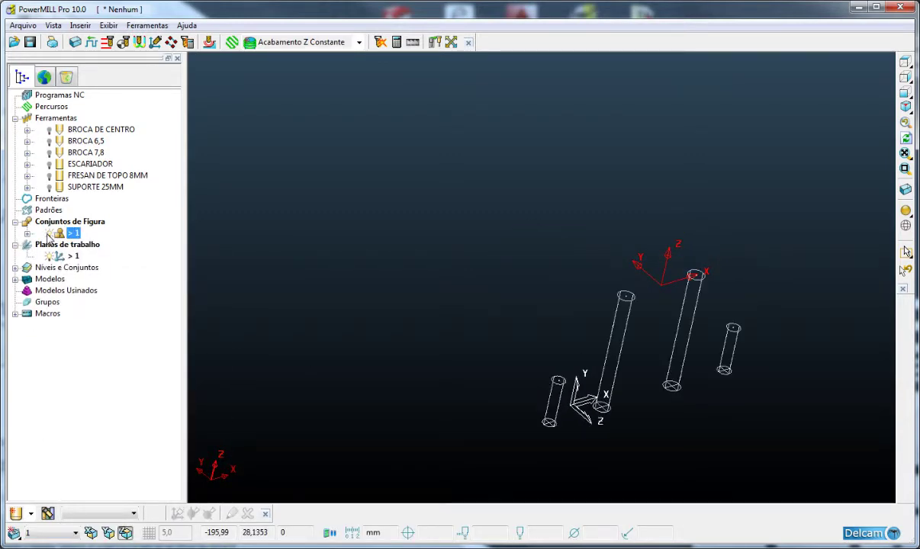
click(905, 210)
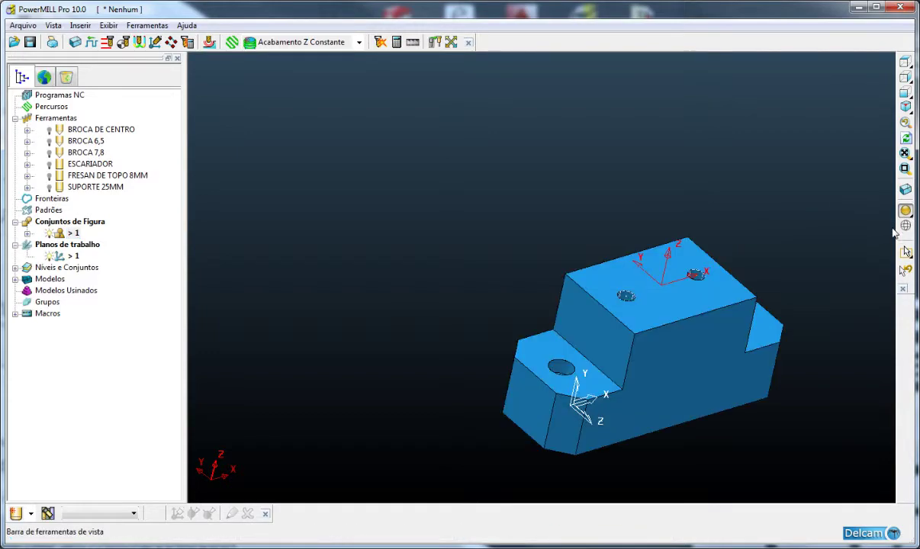
middle_drag(838, 285, 596, 299)
click(906, 106)
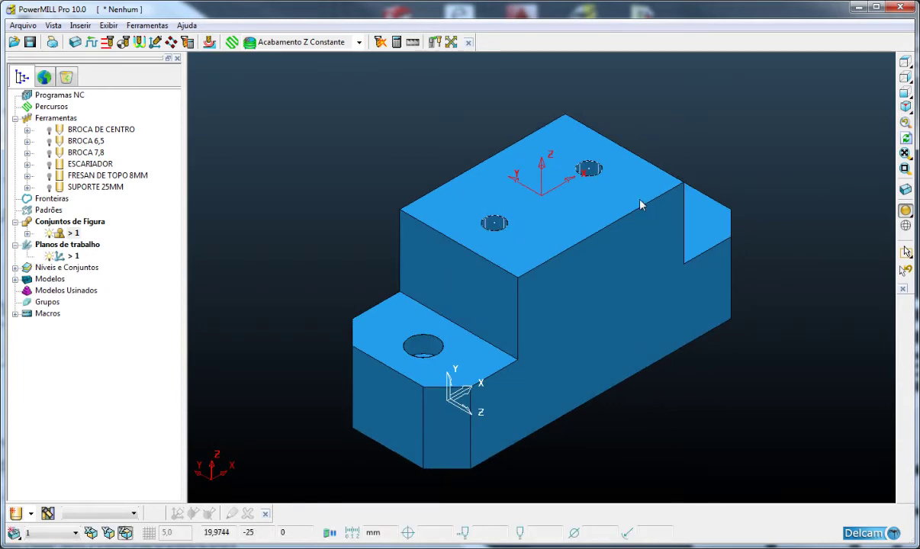
middle_drag(550, 253, 528, 329)
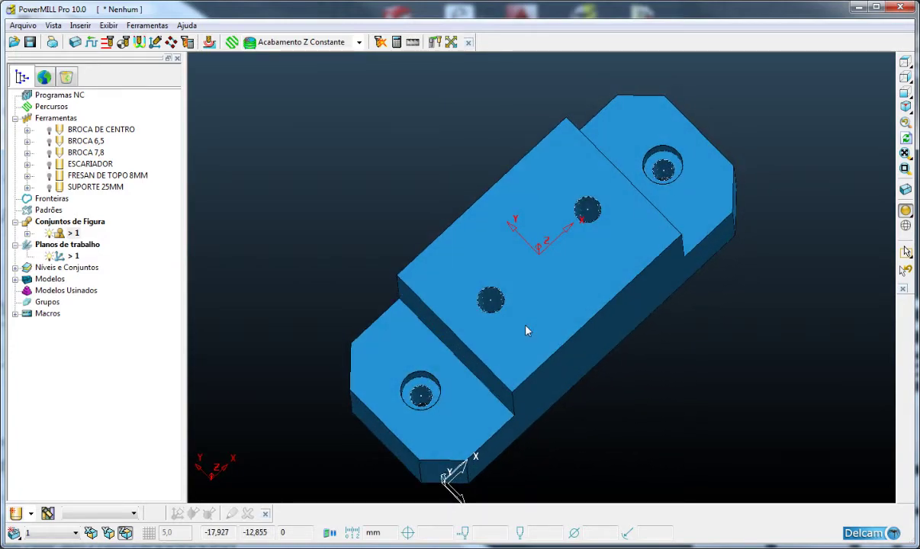
middle_drag(487, 371, 569, 354)
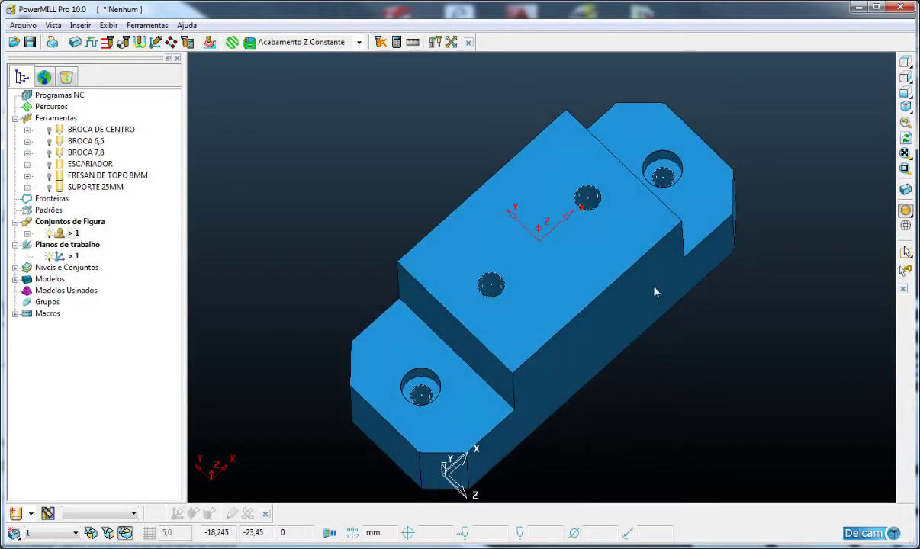
click(906, 107)
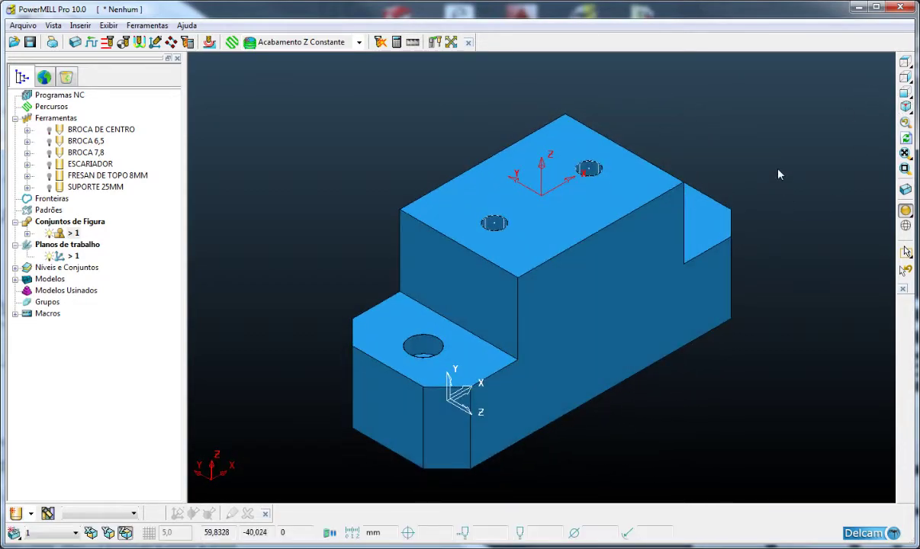
Step: Calculate a visible box block around the model with the Z limits unlocked and an expansion of 0, and accept it
click(75, 42)
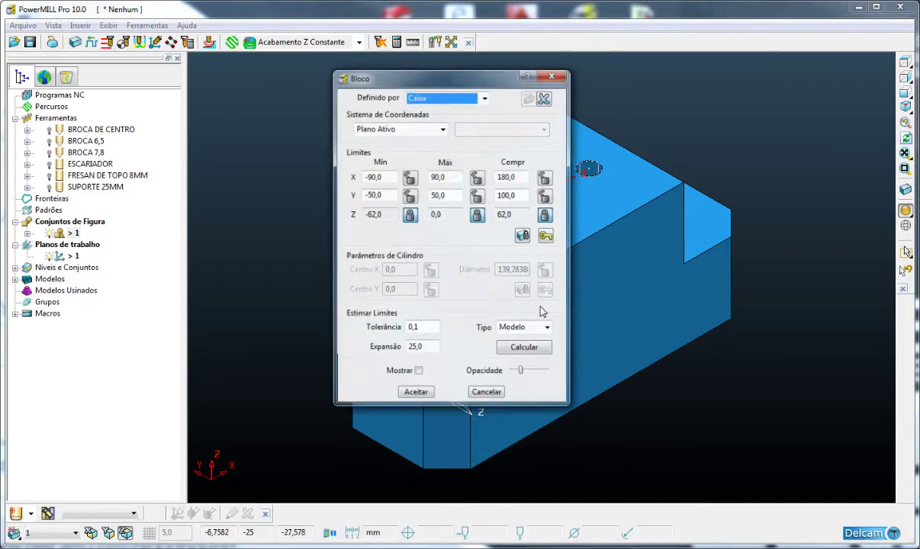
click(524, 348)
double_click(419, 349)
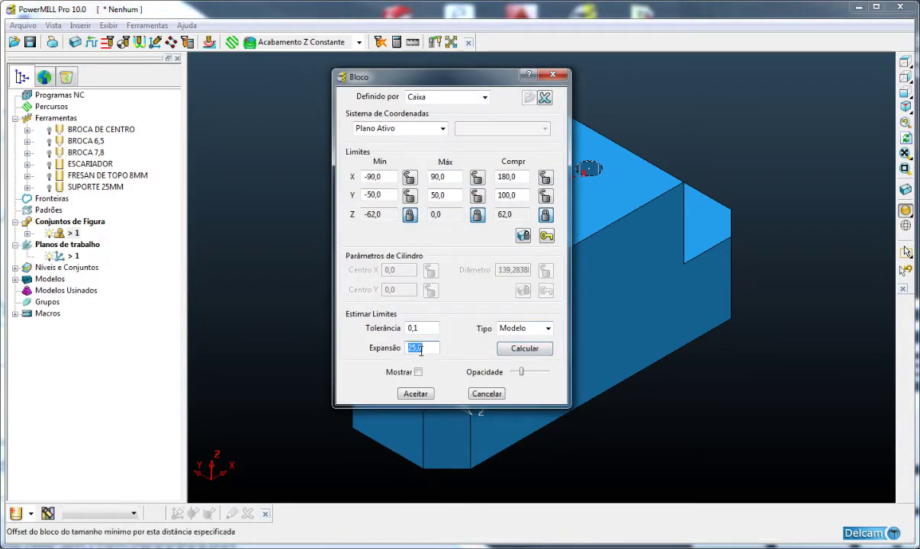
text(0)
click(418, 371)
click(522, 350)
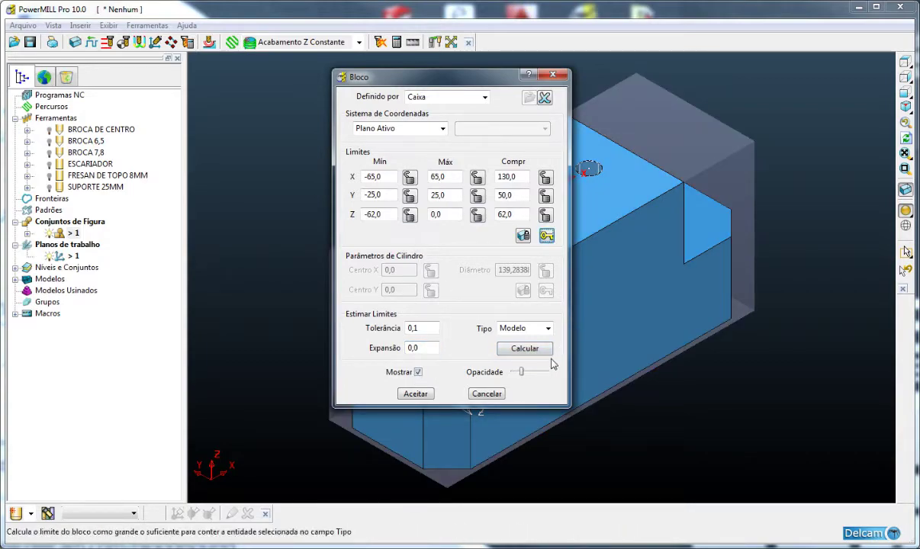
click(538, 349)
click(432, 392)
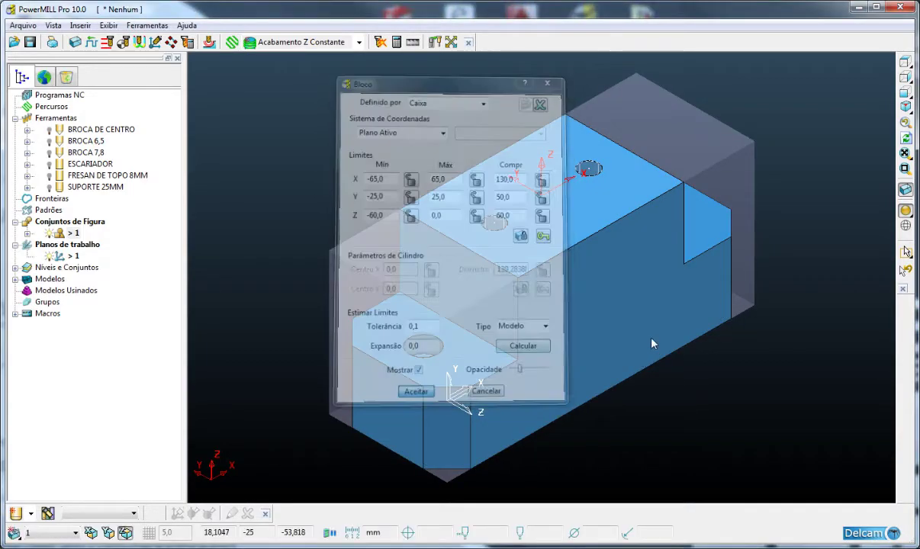
Step: Collapse the tool list and examine the holes inside the block from several angles, returning to the isometric view
middle_drag(652, 340, 534, 389)
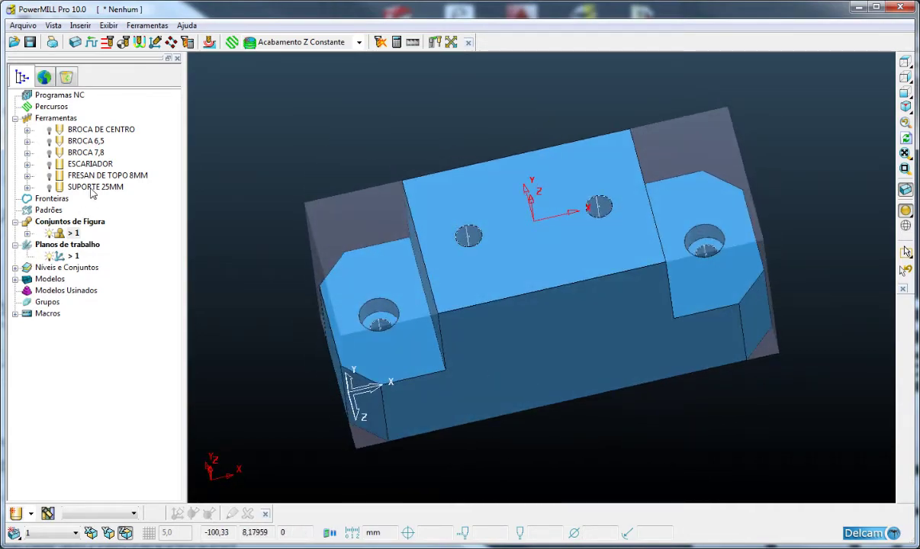
click(15, 118)
middle_drag(577, 331, 737, 158)
middle_drag(499, 308, 530, 244)
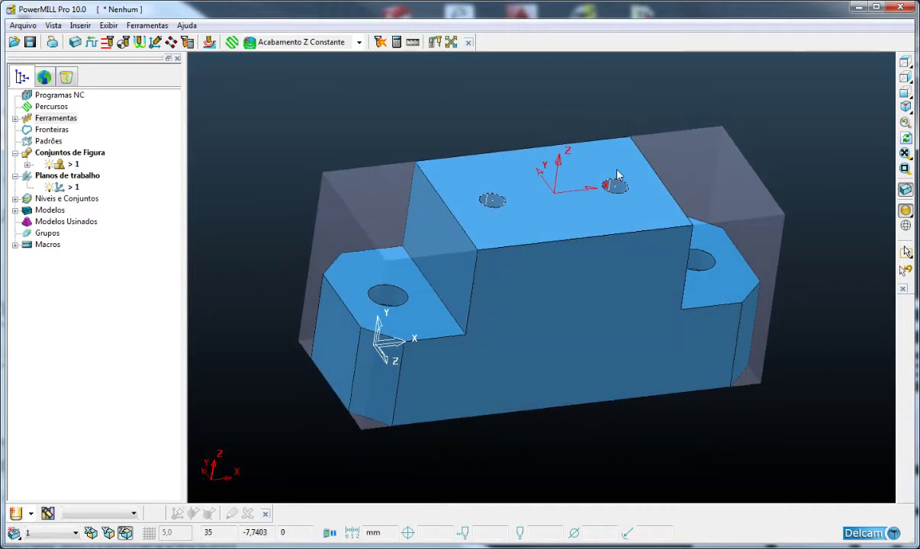
middle_drag(454, 258, 437, 326)
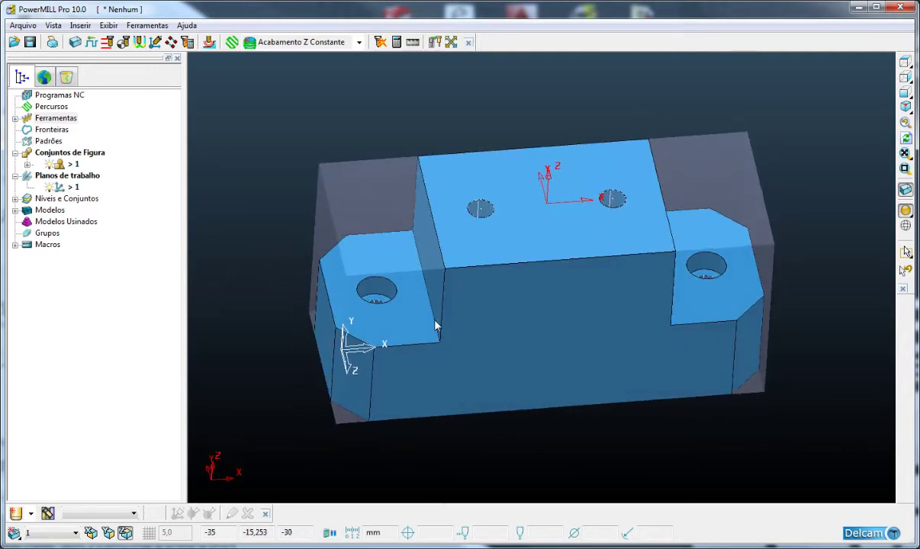
click(906, 107)
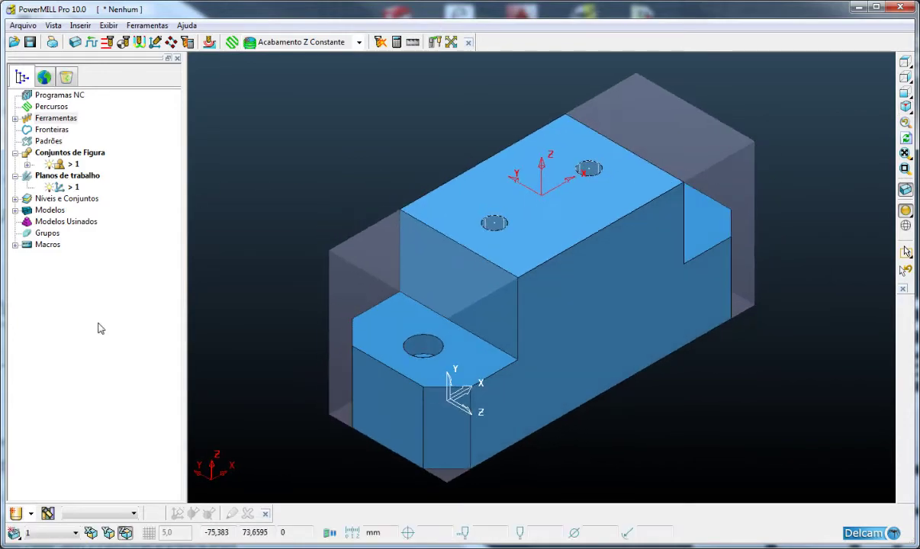
Step: Create a toolpath with the Furação drilling strategy and name it FURO DE CENTRO
click(232, 42)
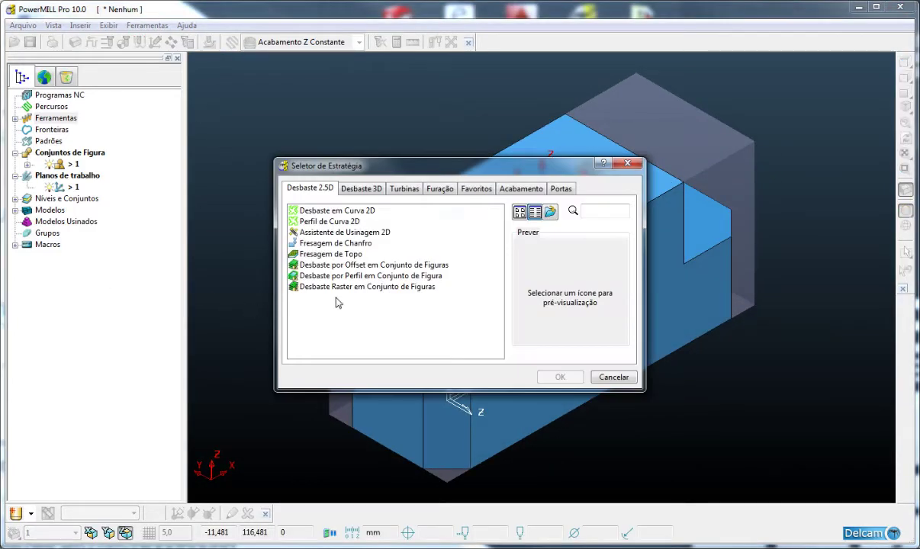
click(438, 190)
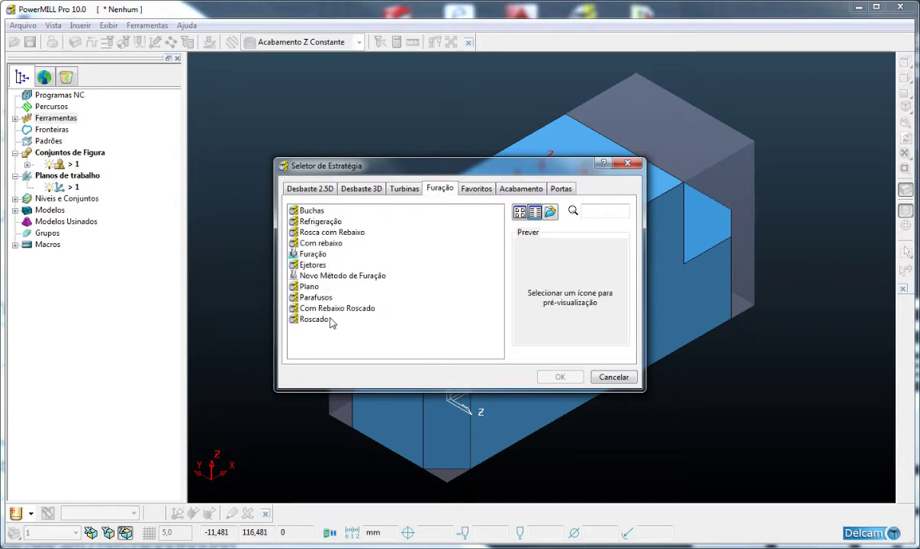
click(315, 255)
click(557, 377)
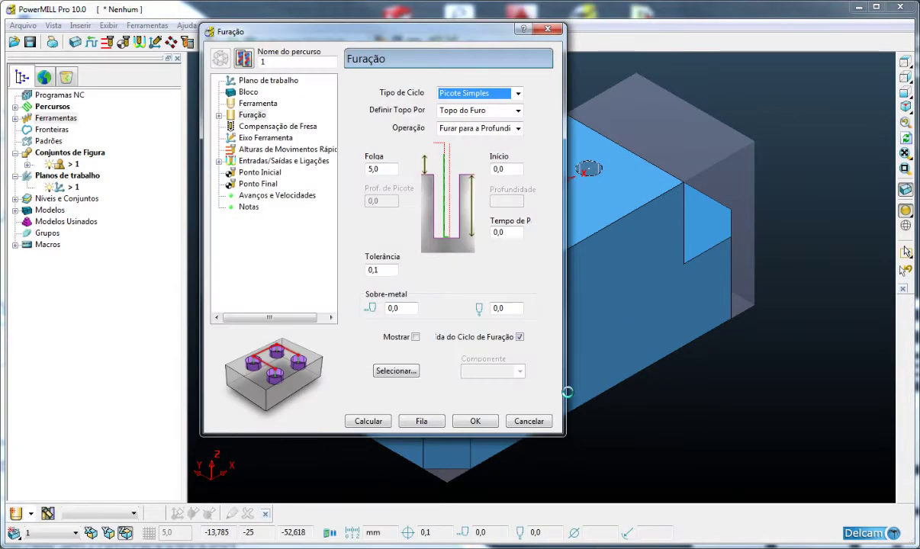
double_click(274, 61)
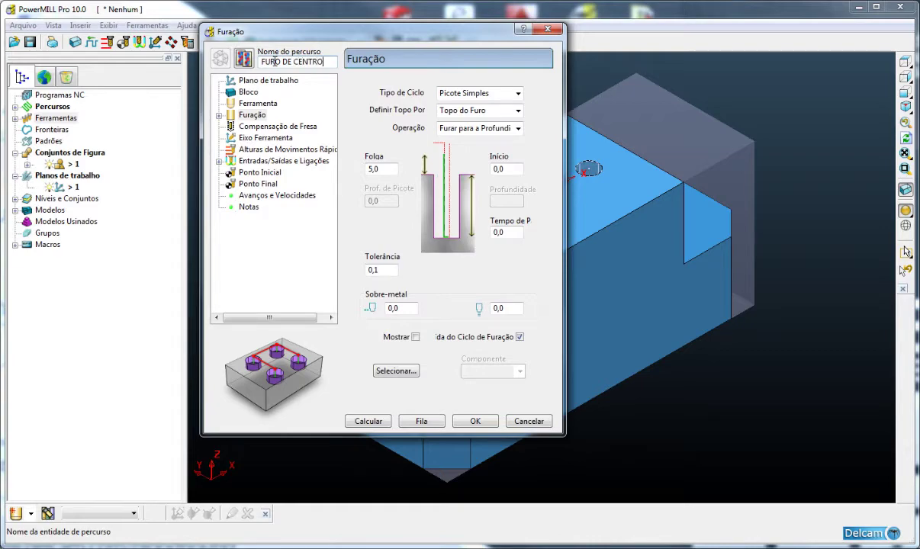
Step: Assign the BROCA DE CENTRO tool to the toolpath and move the drilling form clear of the isometric part view
click(268, 106)
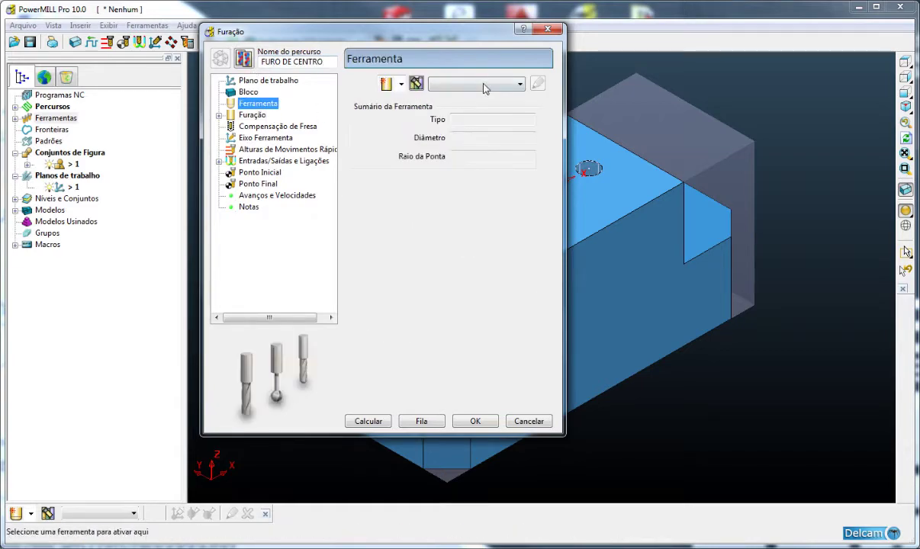
click(477, 84)
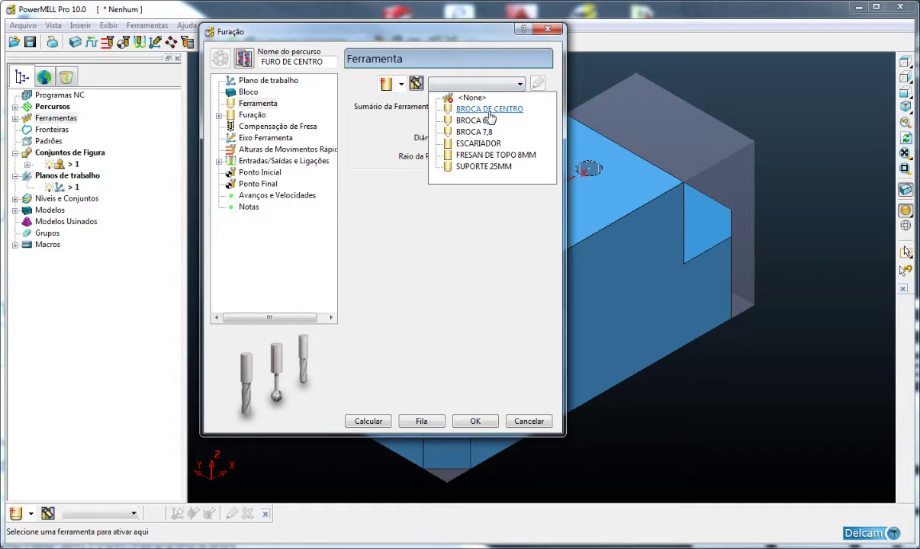
click(490, 109)
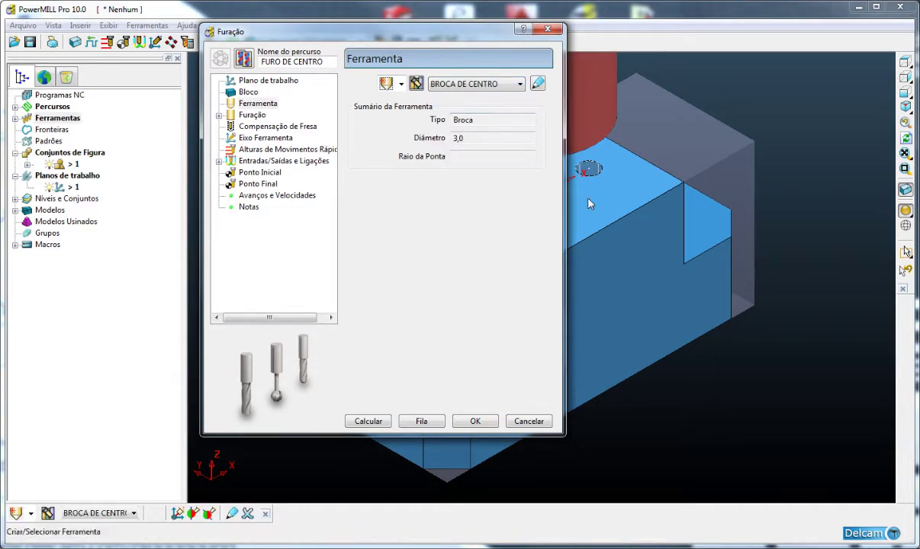
middle_drag(817, 216, 887, 129)
click(906, 108)
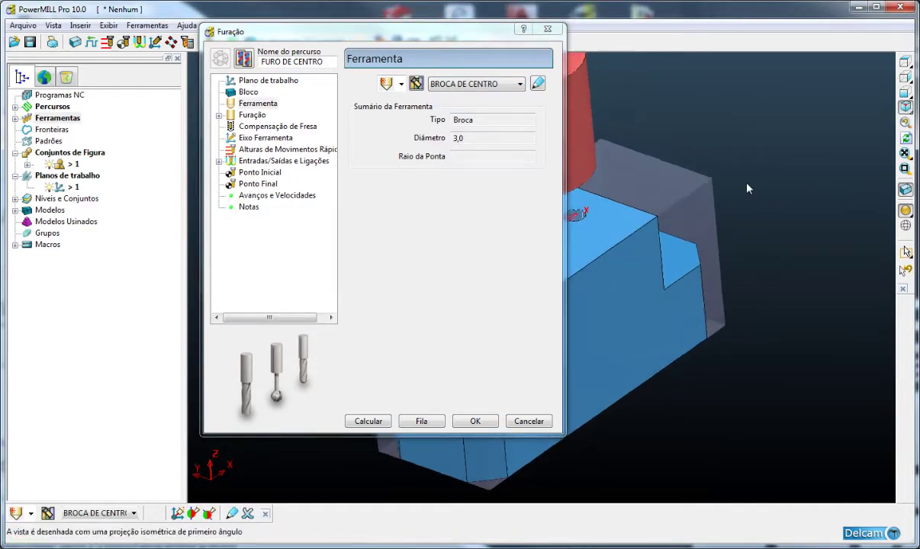
drag(432, 32, 255, 13)
Step: Choose the Picote Simples cycle type and define the drilling top by Topo do Furo
click(76, 96)
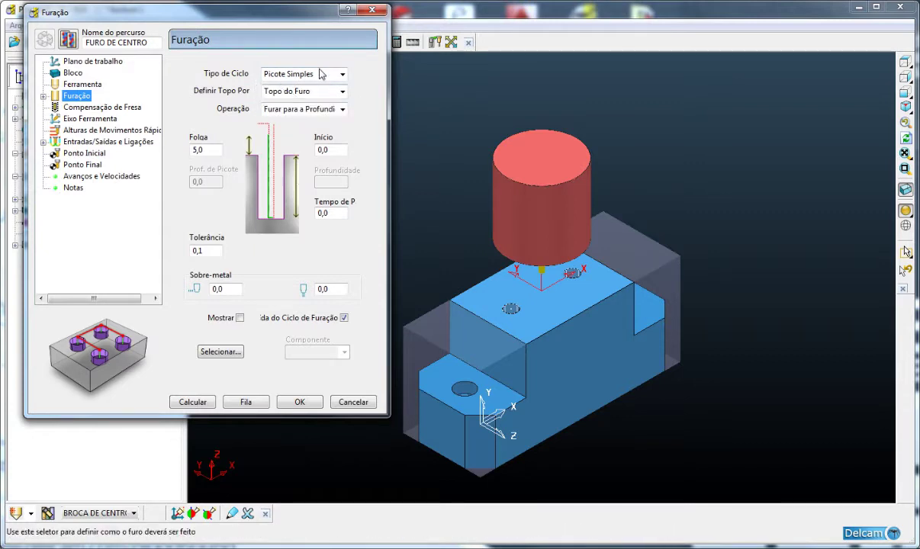
click(311, 74)
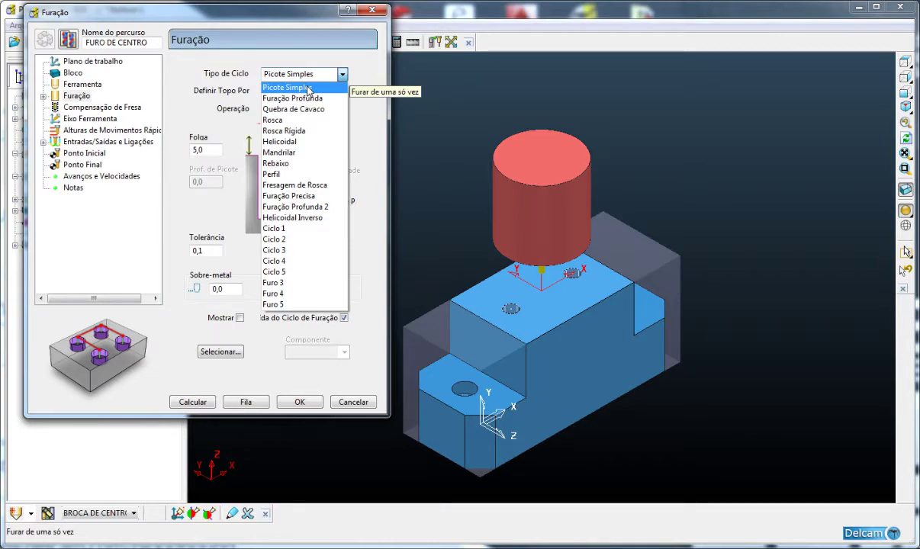
click(307, 90)
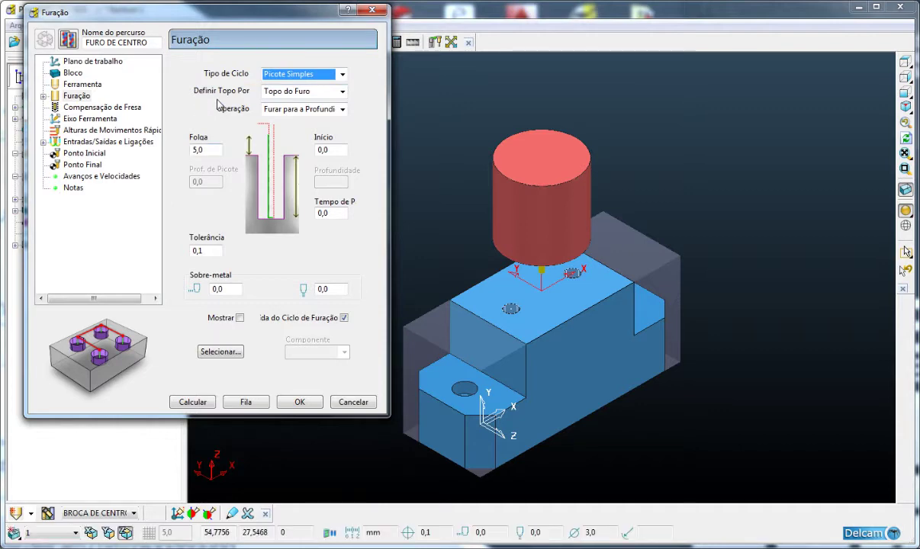
click(306, 91)
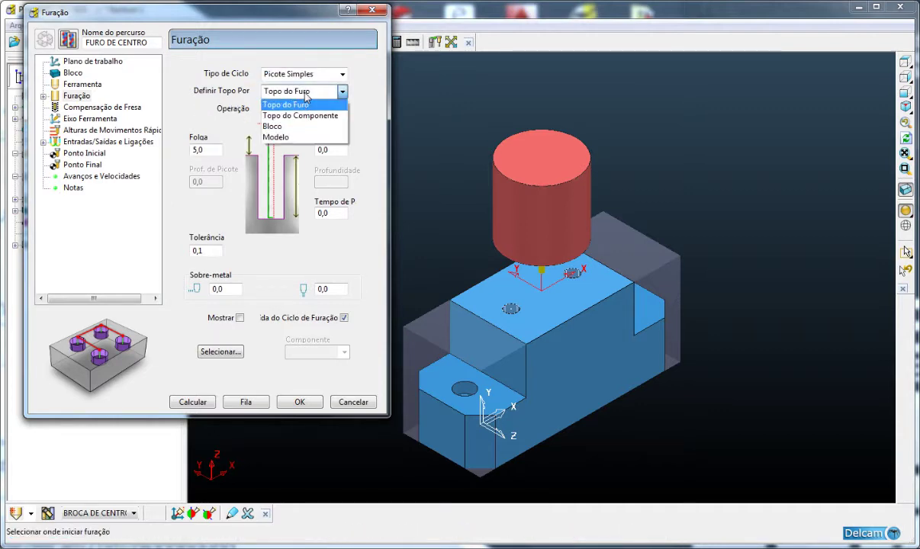
click(305, 115)
click(326, 93)
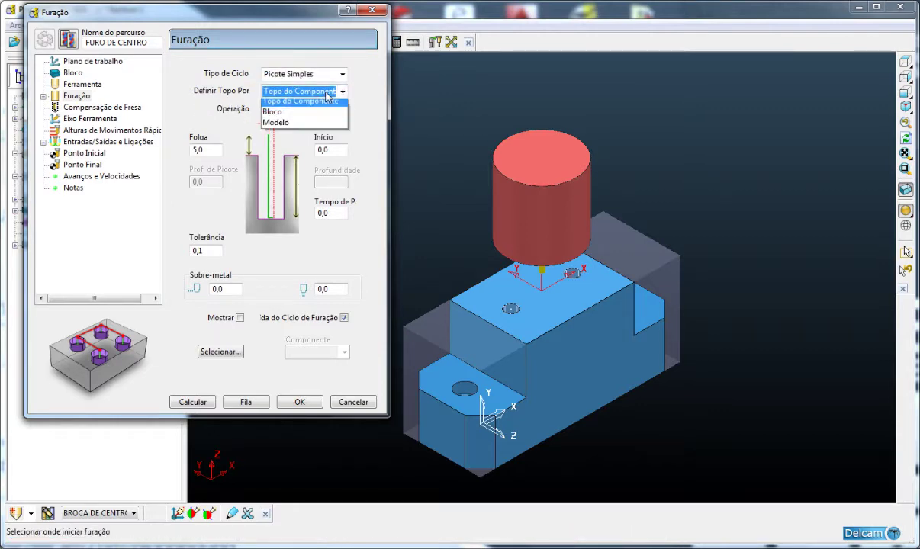
click(320, 125)
click(328, 92)
click(317, 137)
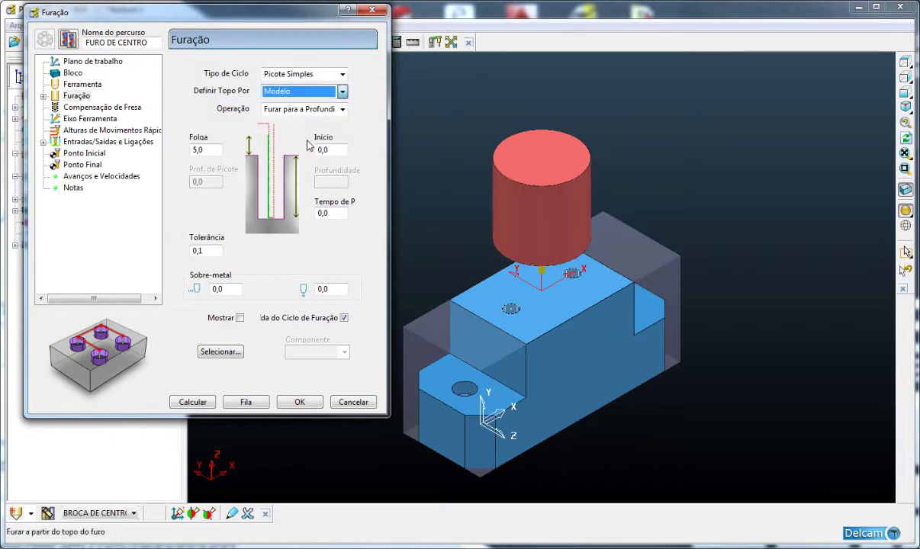
scroll(308, 146, up, 3)
click(323, 95)
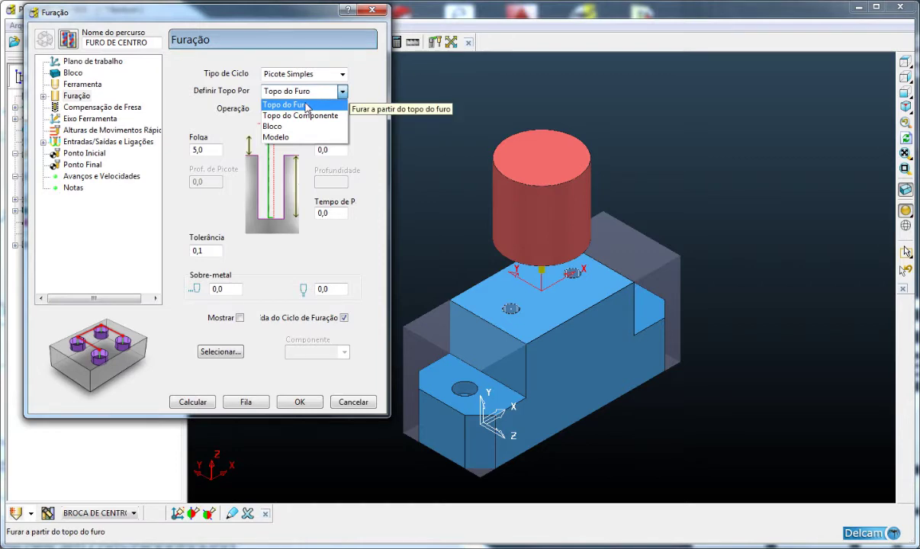
click(305, 106)
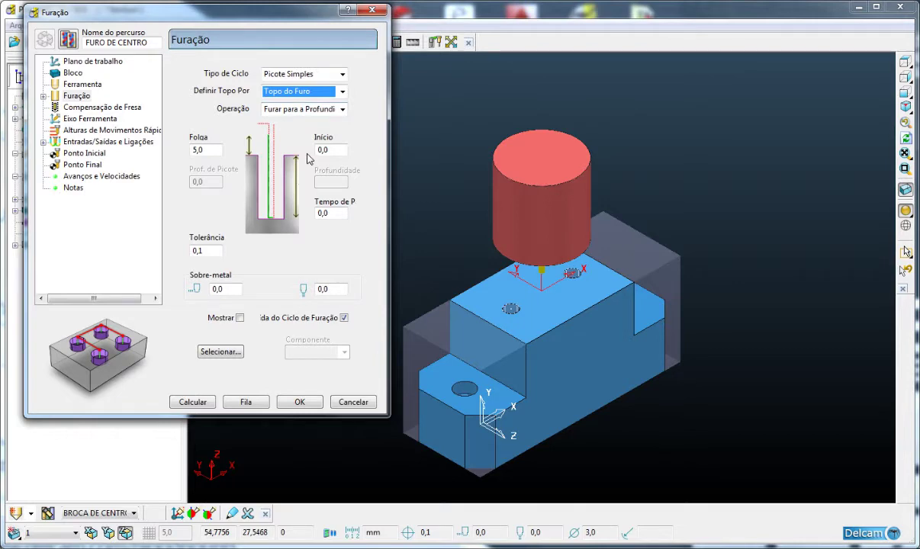
click(271, 109)
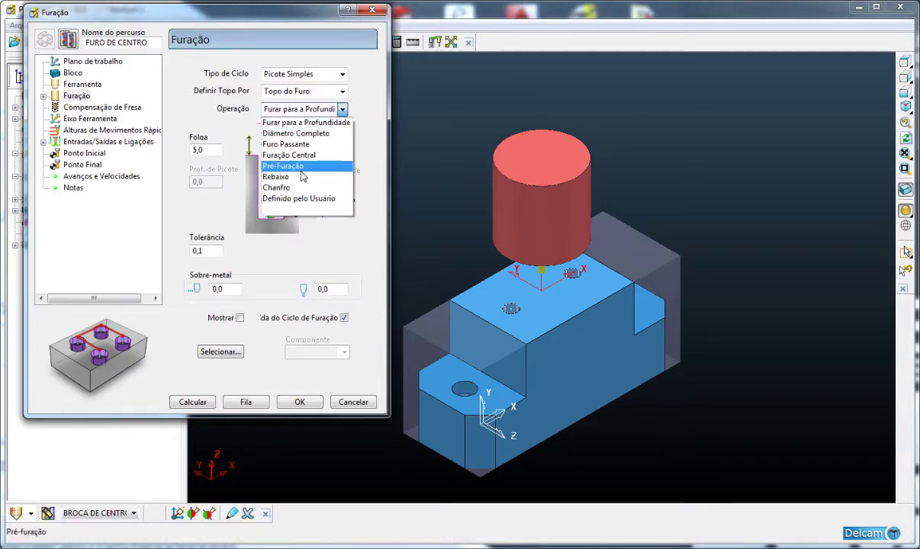
click(301, 167)
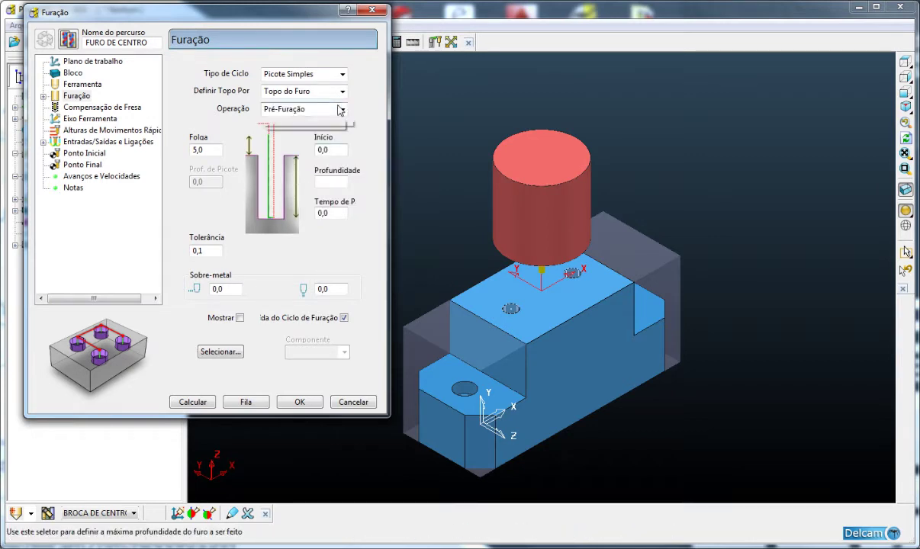
click(341, 110)
click(309, 153)
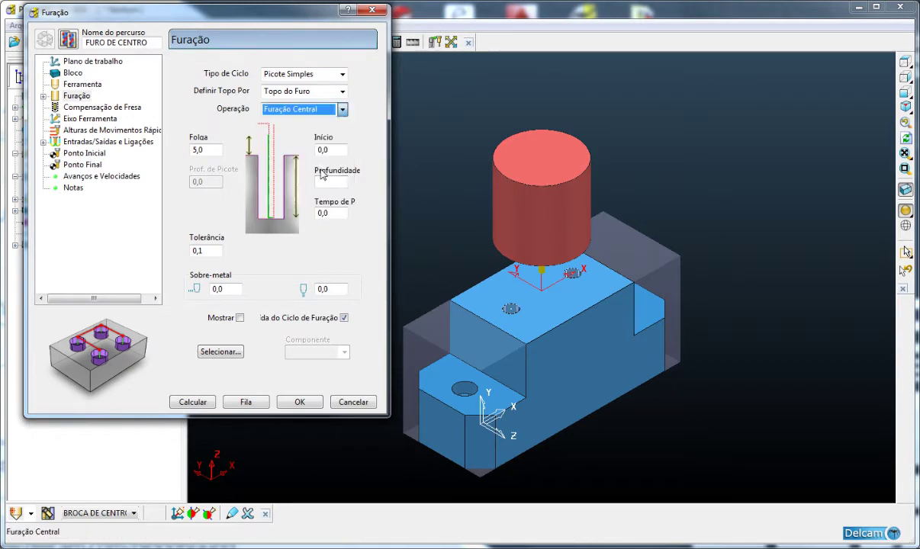
click(343, 109)
click(313, 203)
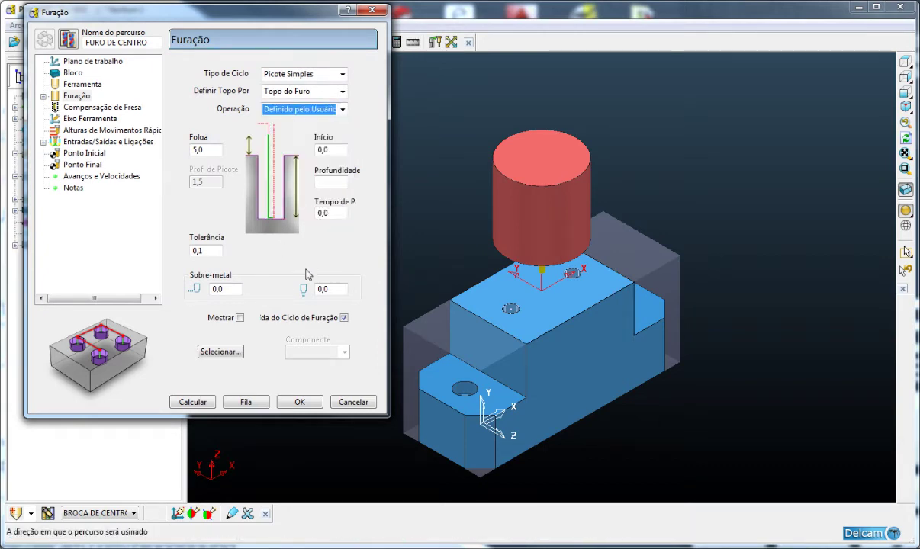
Step: Try the Furação Central operation with a depth of 5
click(341, 110)
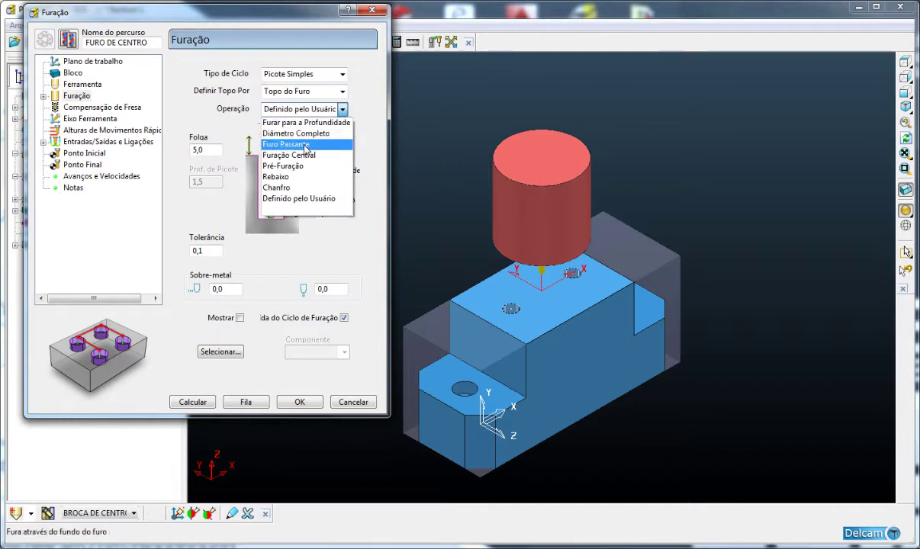
click(294, 155)
click(329, 182)
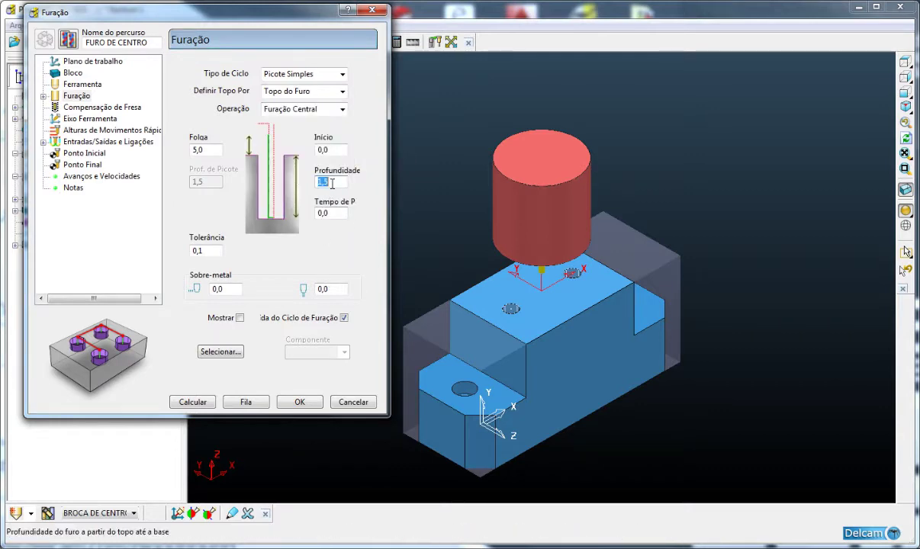
text(5)
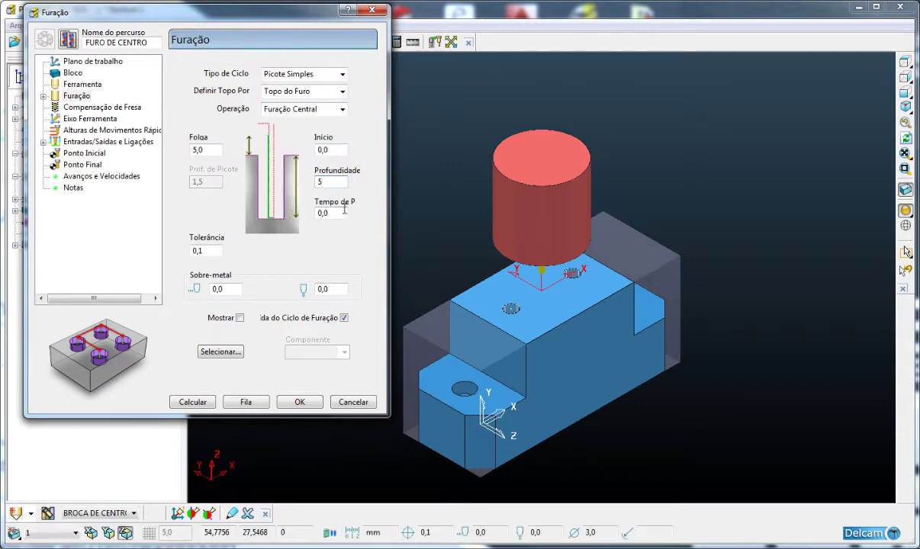
key(Tab)
Step: Set the drilling operation to Definido pelo Usuário with a depth of 5
click(333, 111)
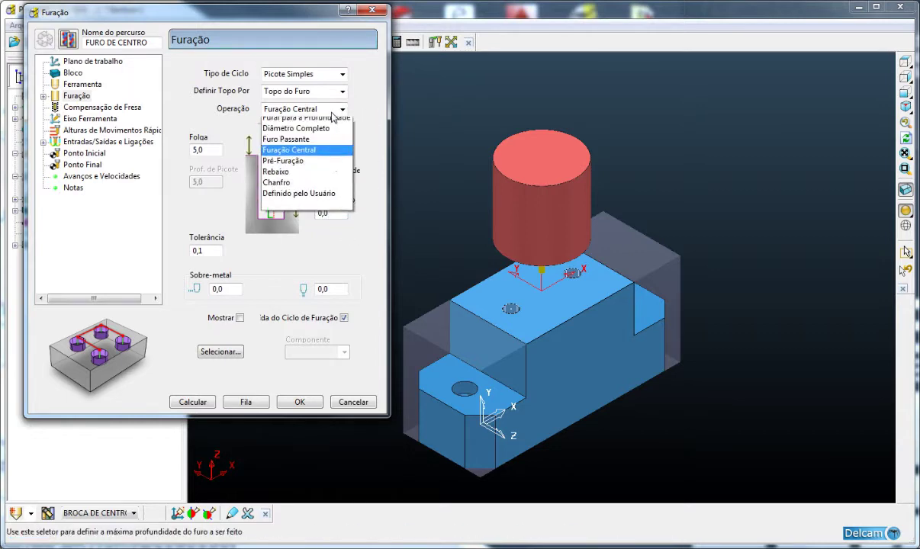
click(304, 197)
click(340, 184)
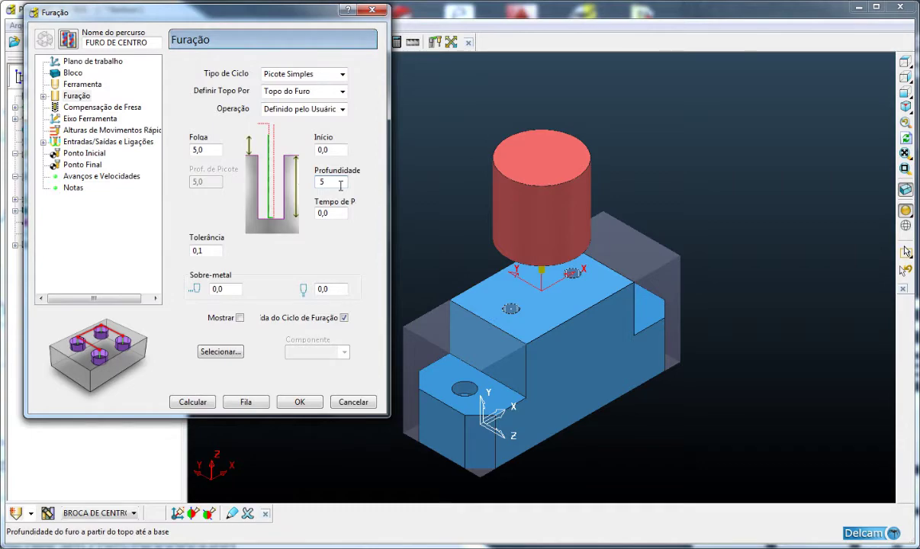
click(344, 151)
Step: Inspect the holes on the part and turn off the drilling cycle output for the toolpath
click(601, 281)
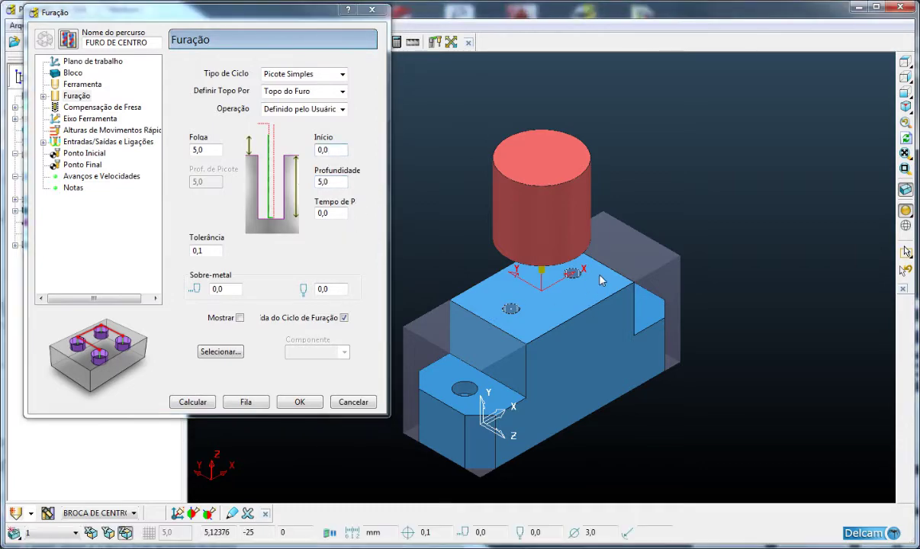
middle_drag(602, 281, 467, 399)
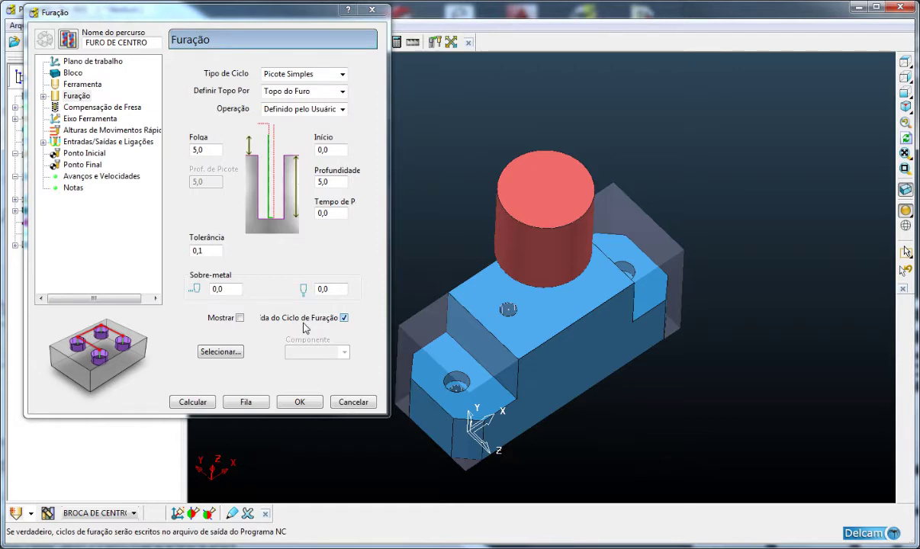
click(344, 318)
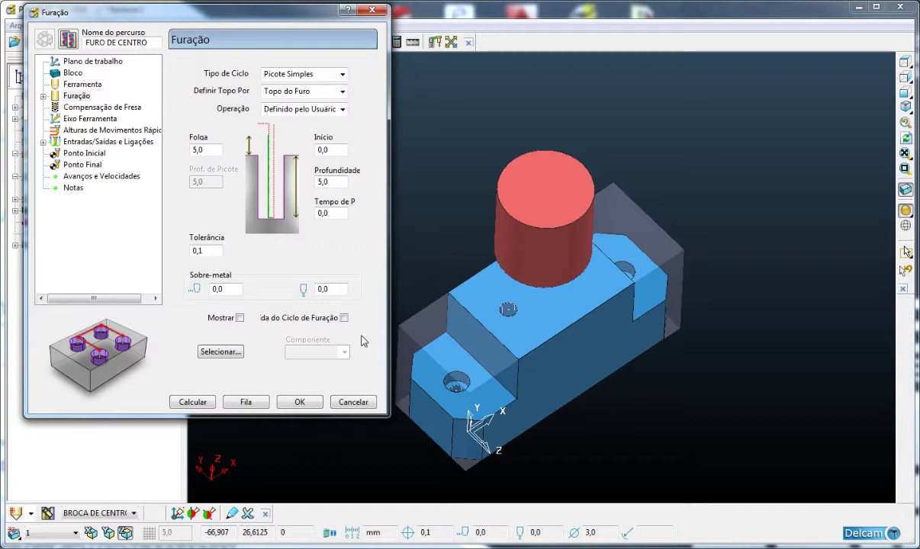
Step: Select the holes to drill with the Todos os Furos filter and calculate the centre drilling toolpath
click(236, 352)
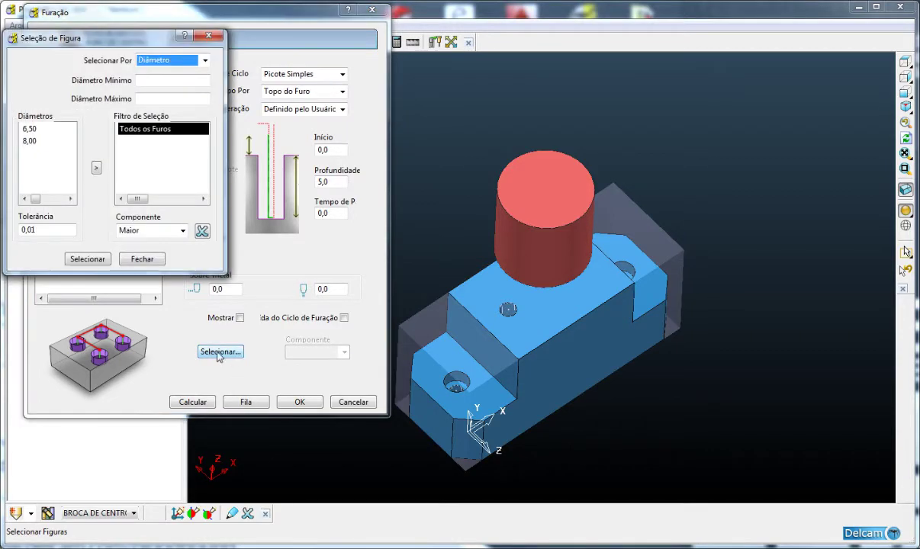
click(33, 130)
click(30, 141)
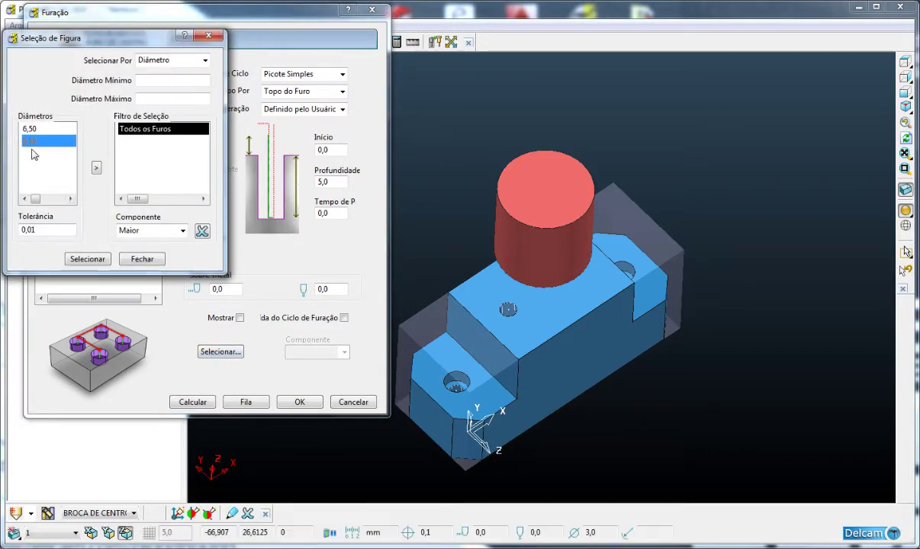
click(37, 131)
click(35, 141)
click(34, 130)
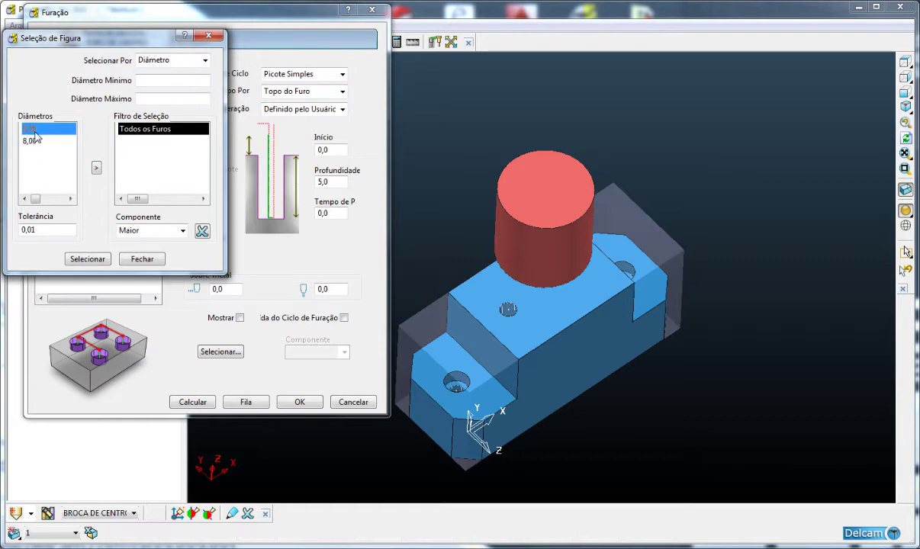
click(43, 142)
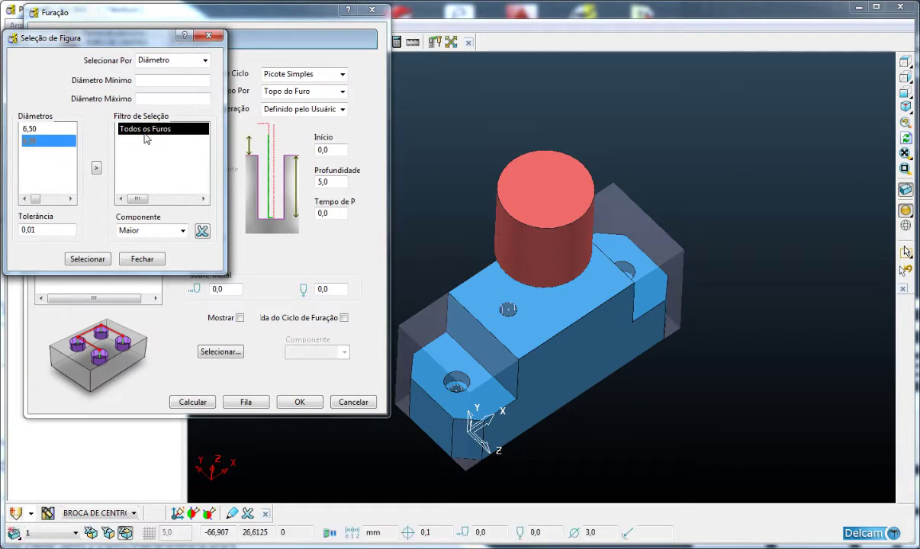
drag(116, 41, 180, 37)
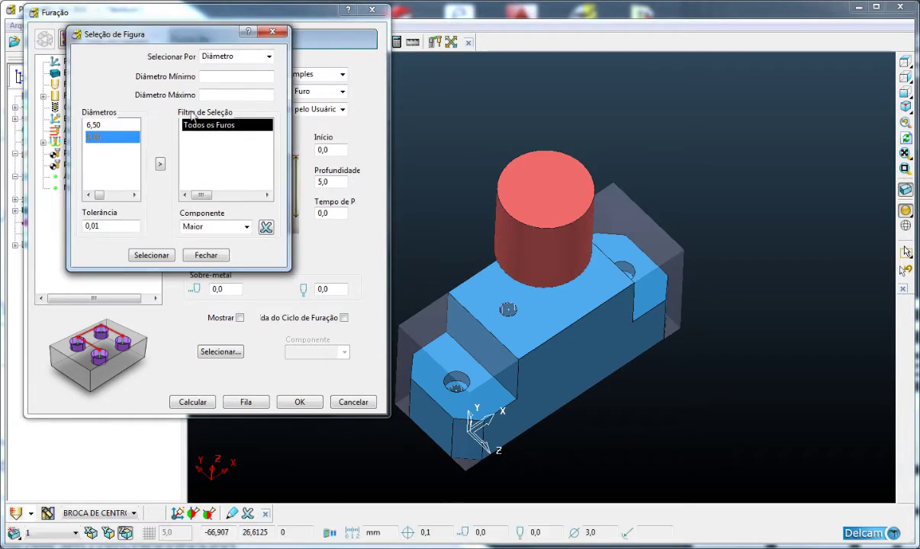
click(206, 255)
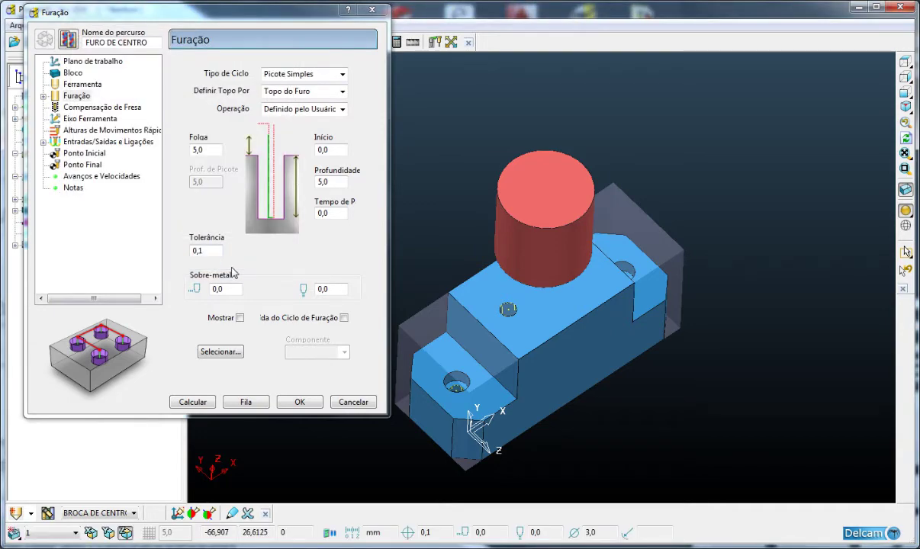
click(195, 403)
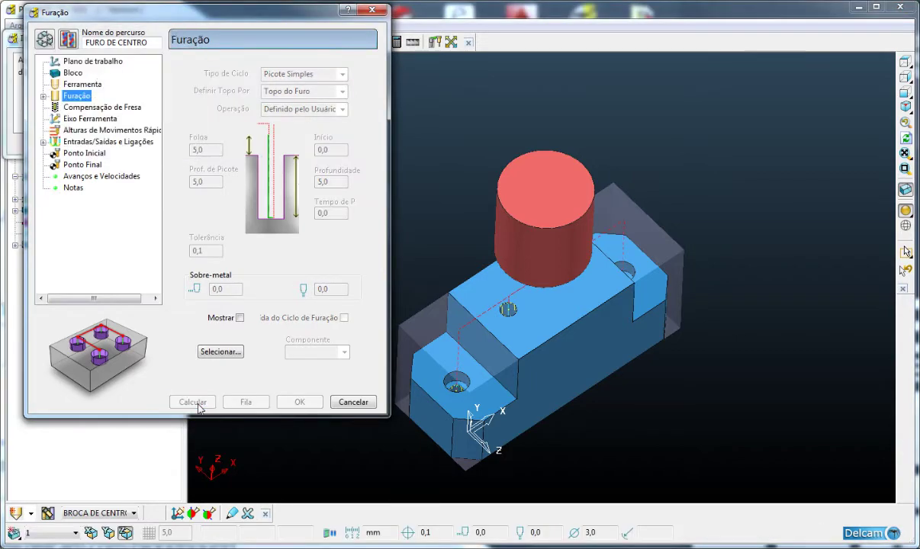
Step: Close the drilling form and its message, list the toolpaths, and examine the centre drilling moves at the part's holes
click(353, 403)
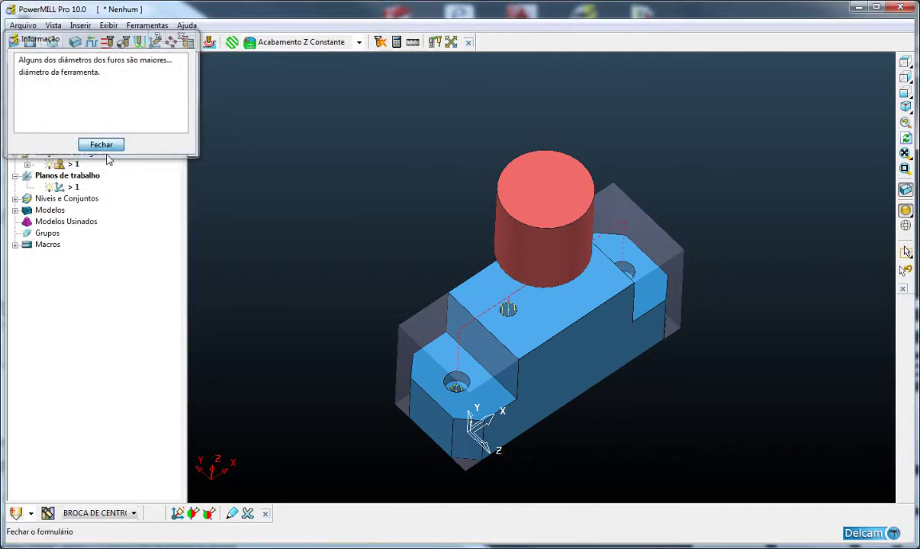
click(106, 145)
click(14, 108)
middle_drag(545, 367, 561, 234)
middle_drag(572, 372, 413, 362)
scroll(427, 366, up, 3)
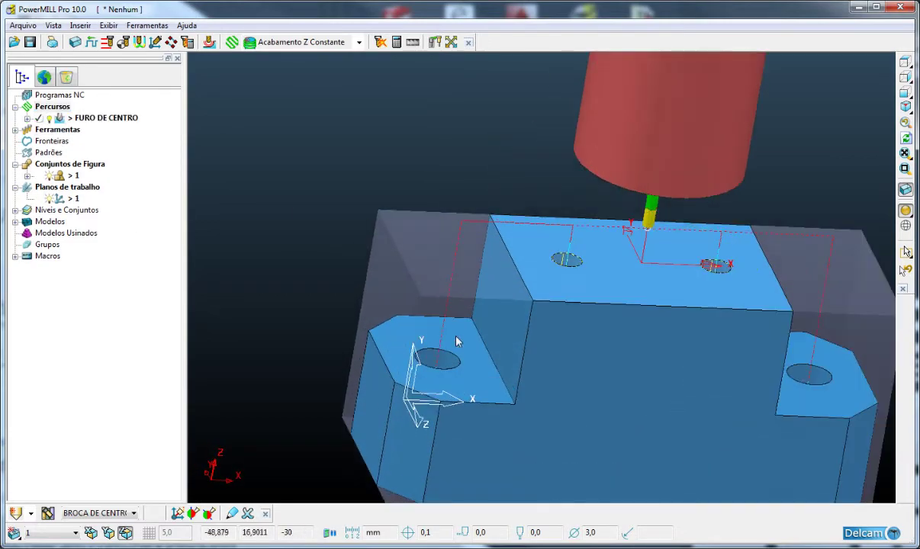
mouse_move(461, 383)
middle_down()
mouse_move(426, 389)
mouse_move(408, 432)
mouse_move(449, 391)
middle_up()
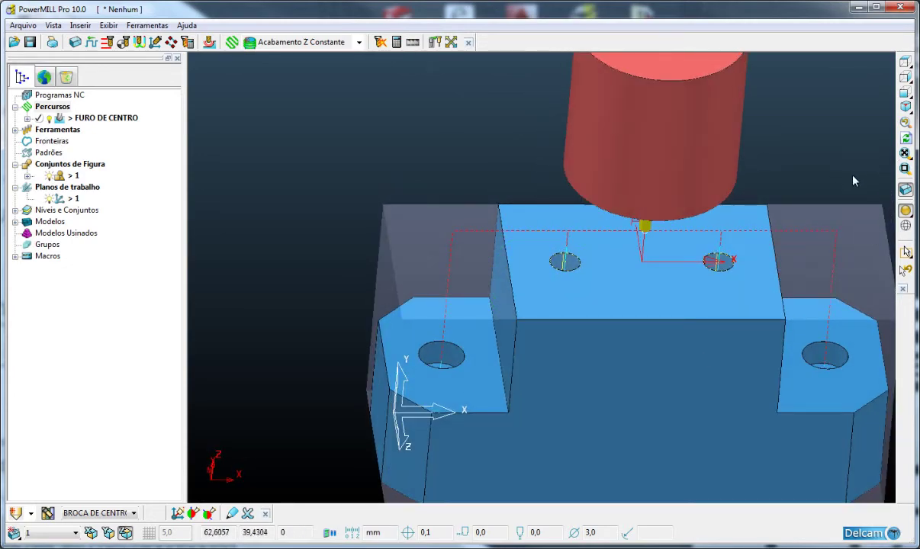
click(905, 107)
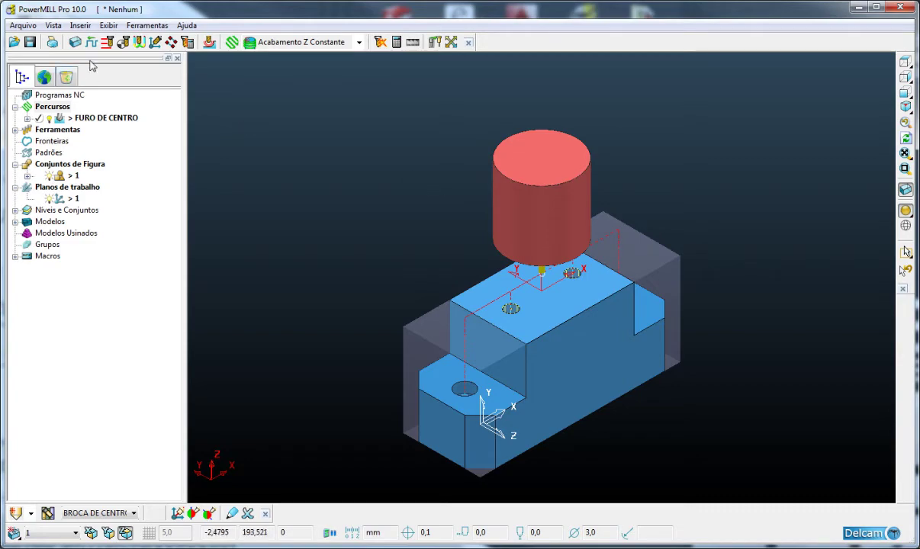
Step: Increase the block's display opacity and compare the block with the centre drilling moves
click(75, 42)
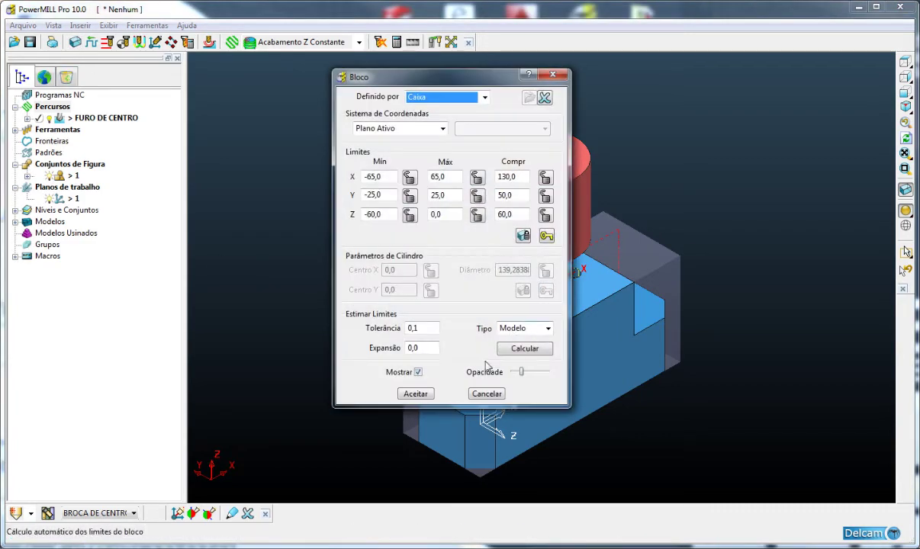
click(523, 375)
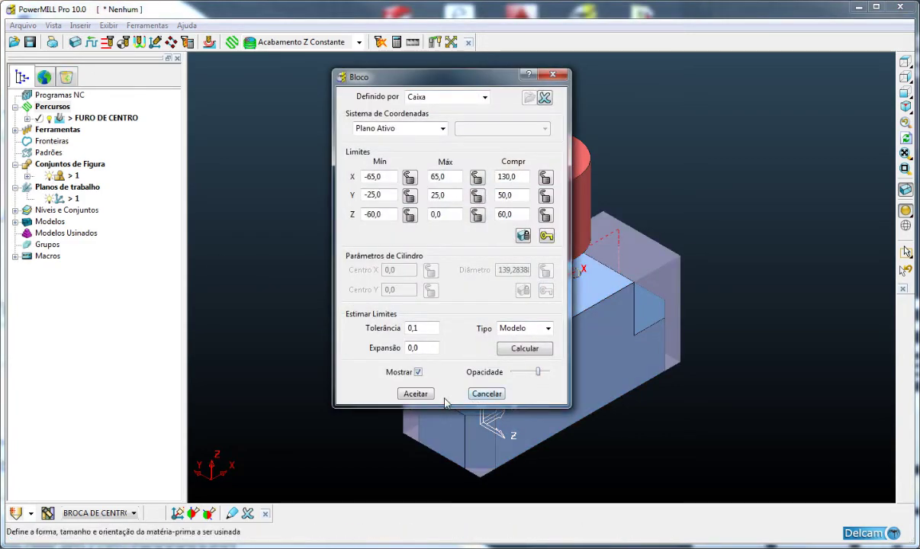
click(415, 394)
middle_drag(636, 387, 811, 203)
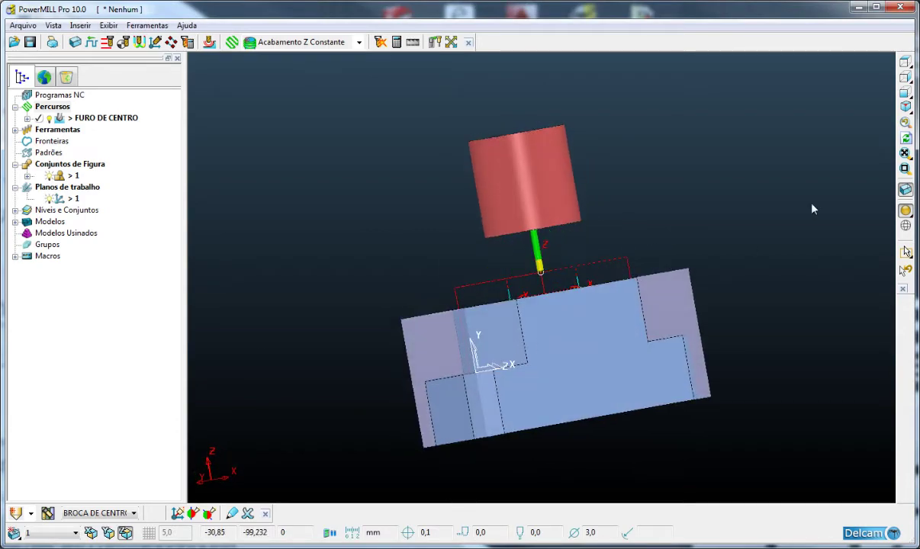
click(908, 78)
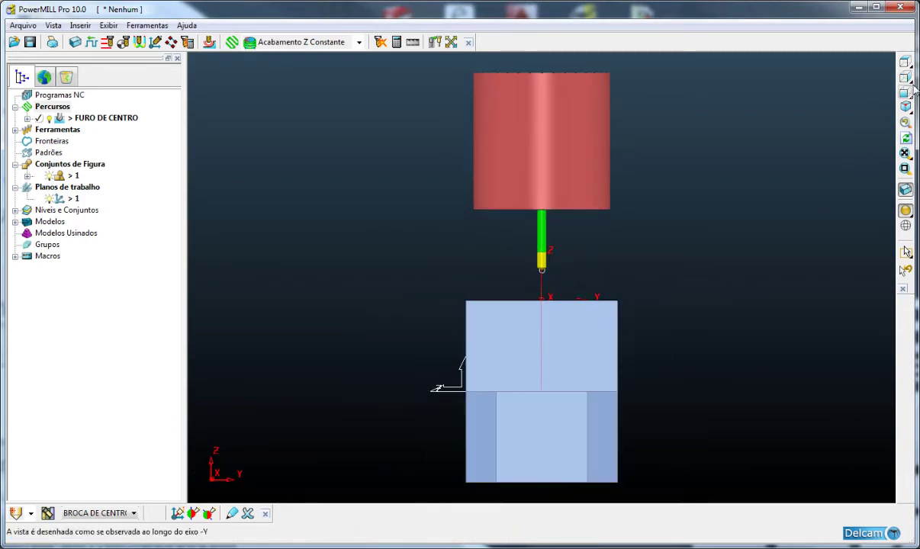
middle_drag(461, 260, 507, 334)
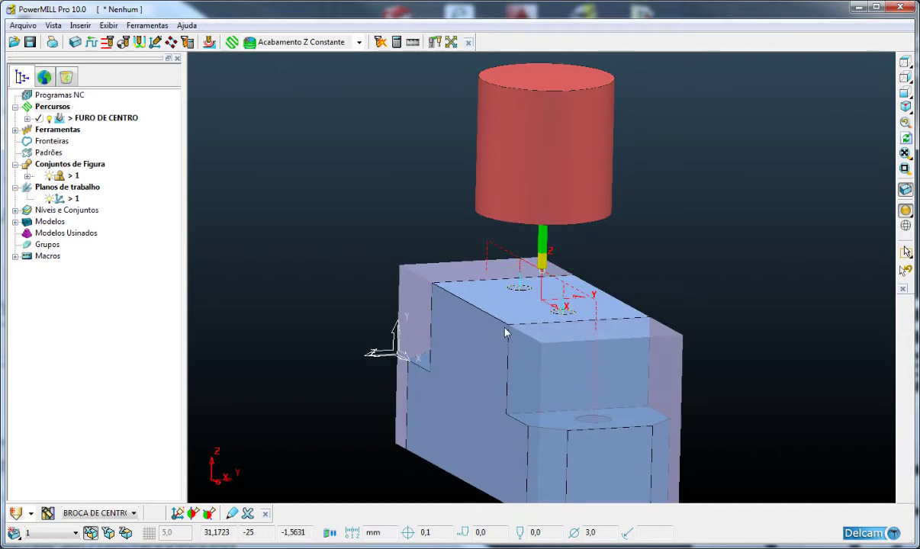
middle_drag(421, 338, 610, 371)
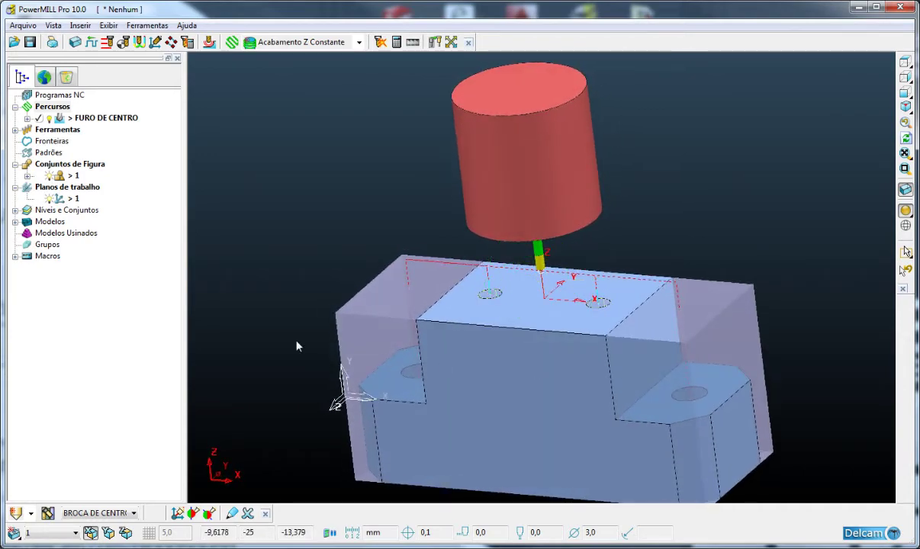
Step: Open the FURO DE CENTRO toolpath settings and examine where drilling starts at the holes on the lower steps
right_click(107, 117)
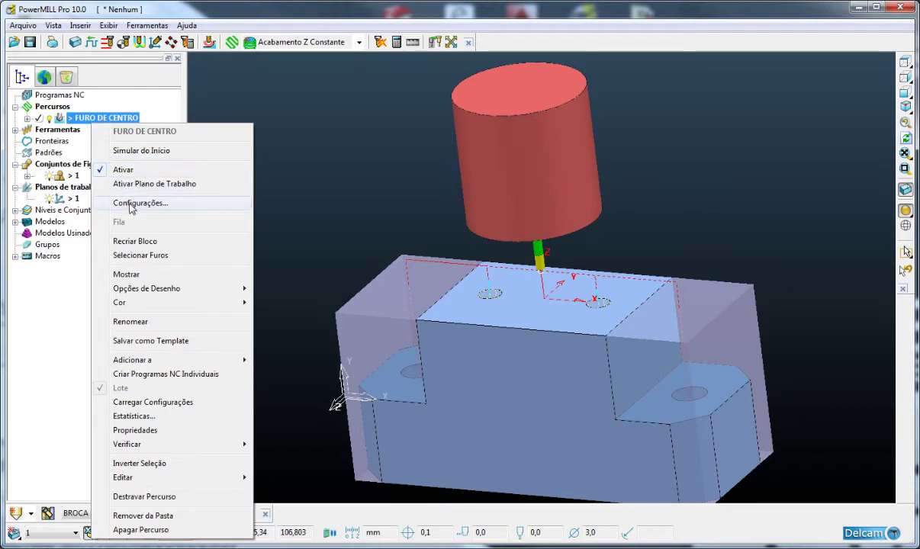
click(130, 203)
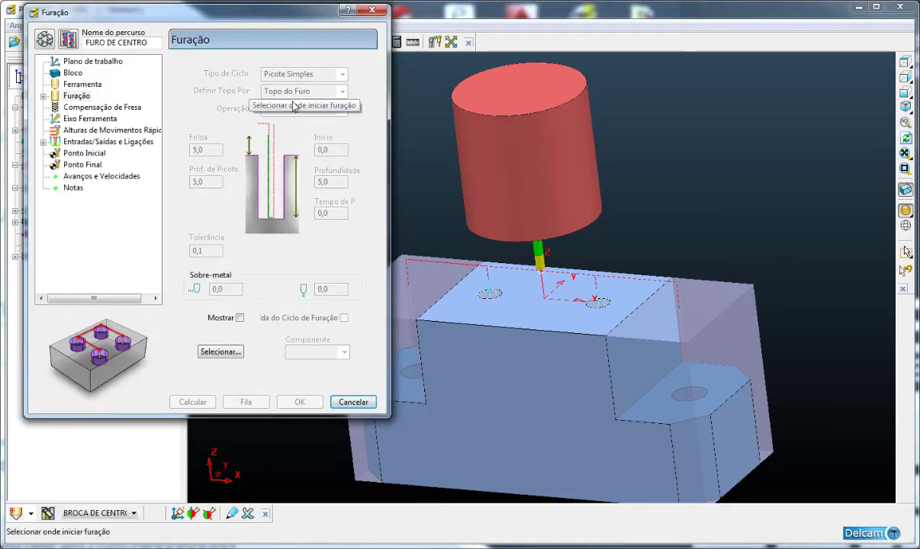
scroll(719, 400, up, 5)
scroll(724, 354, up, 3)
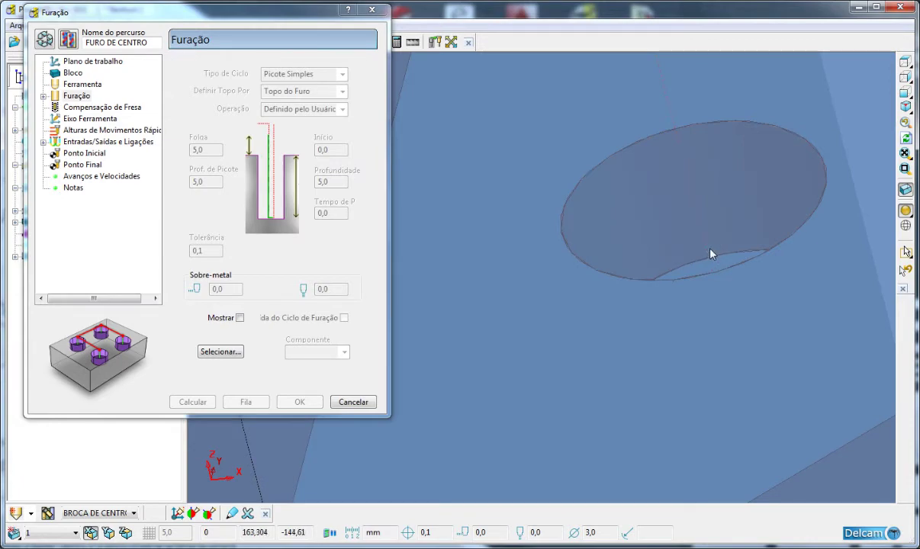
scroll(709, 254, down, 10)
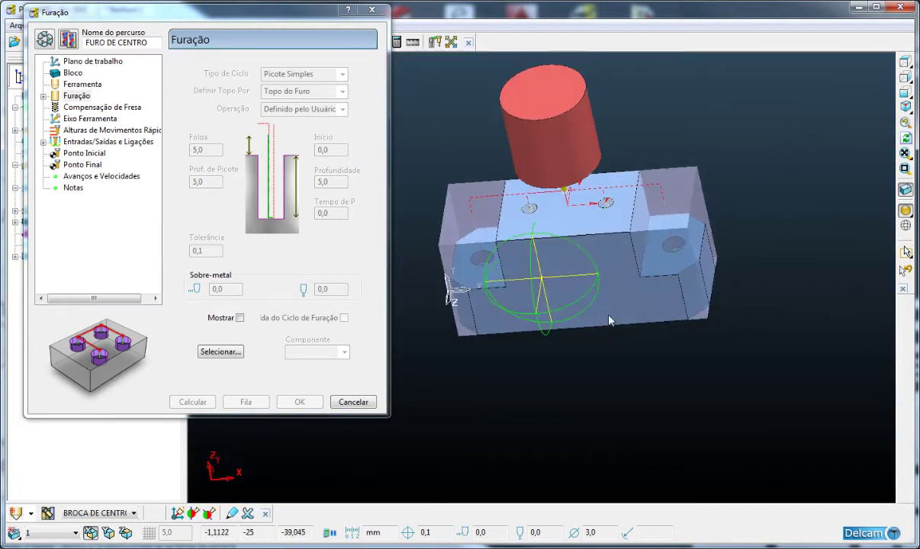
middle_drag(609, 321, 621, 208)
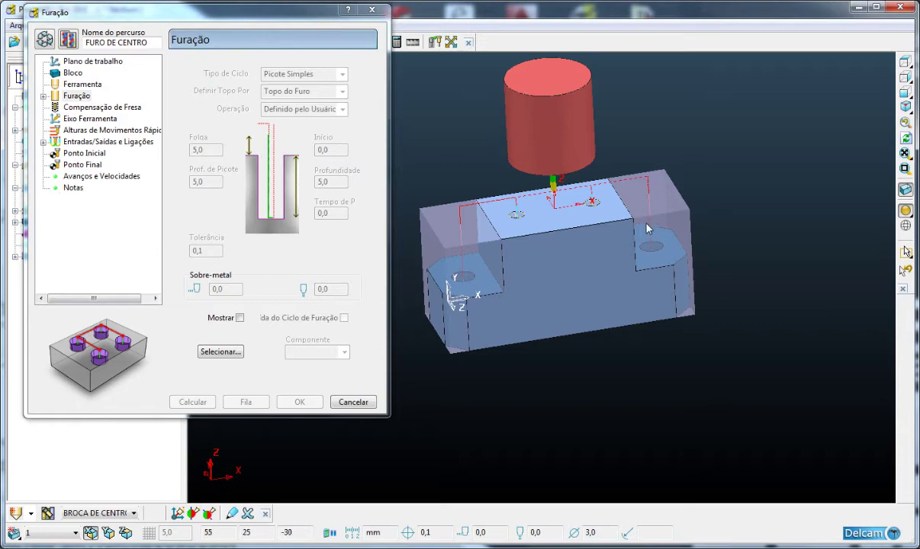
scroll(648, 244, up, 3)
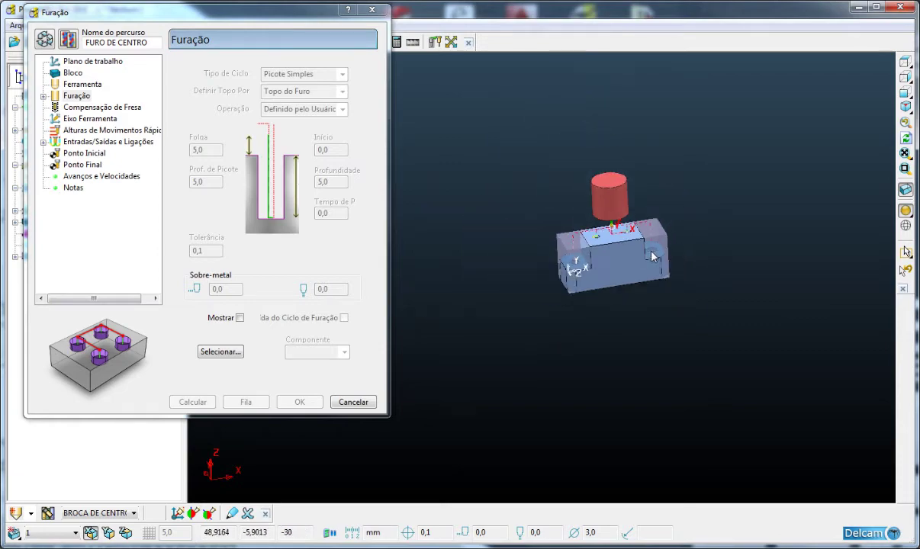
scroll(652, 258, up, 5)
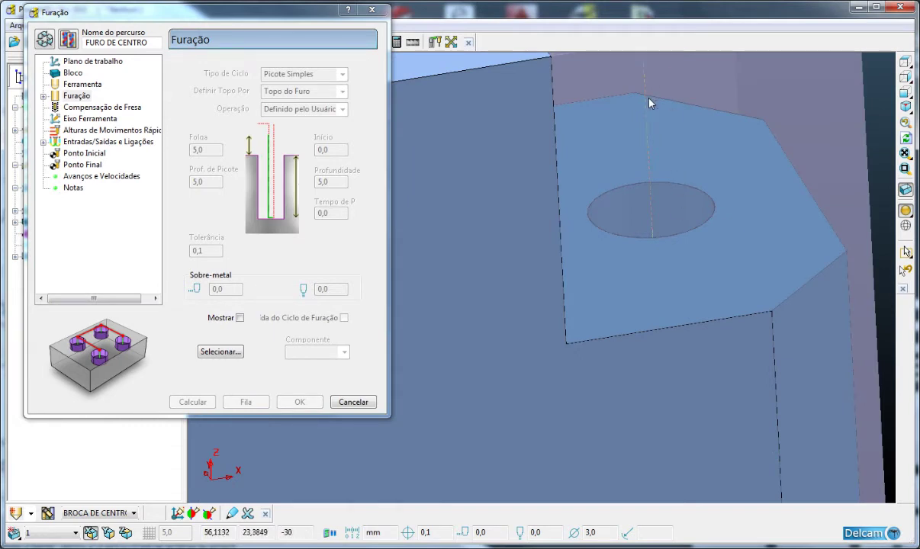
scroll(651, 99, down, 8)
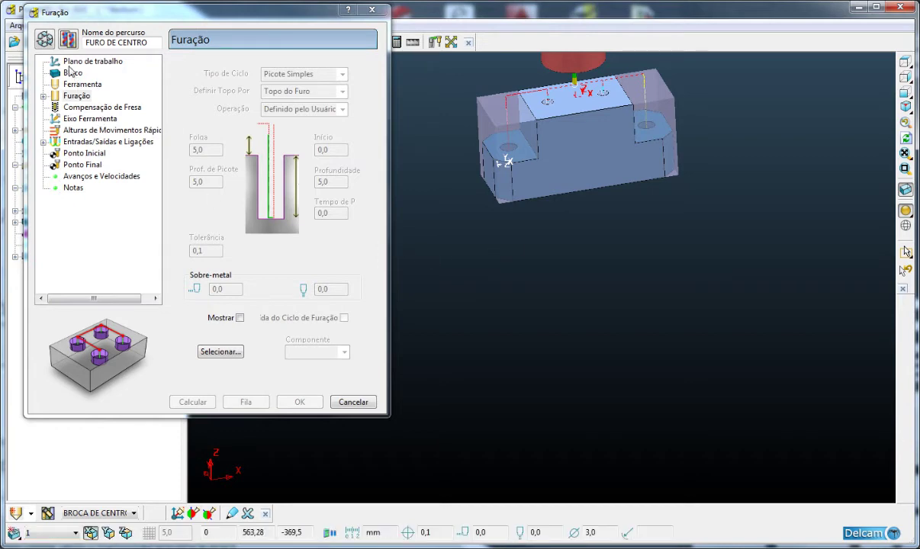
Step: Make the FURO DE CENTRO toolpath editable, set Definir Topo Por to Bloco, recalculate it and close the forms
click(46, 40)
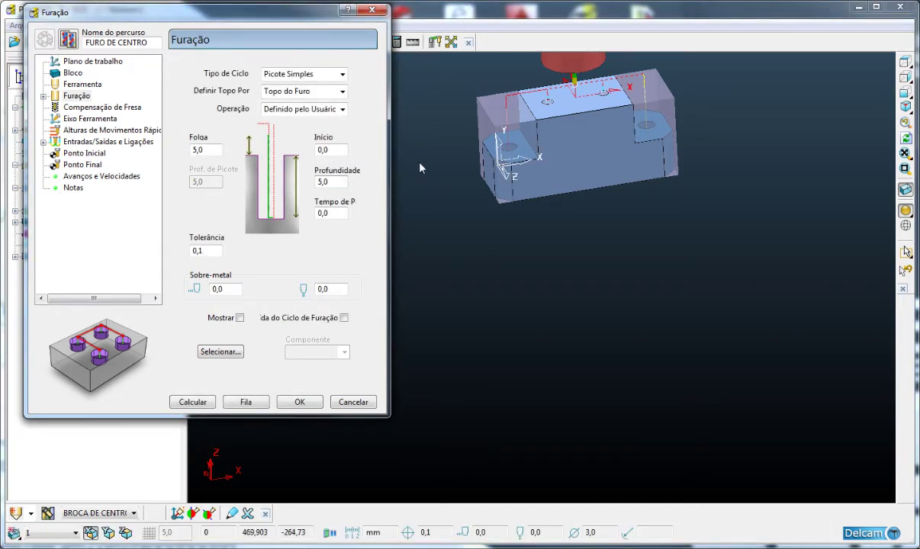
click(307, 91)
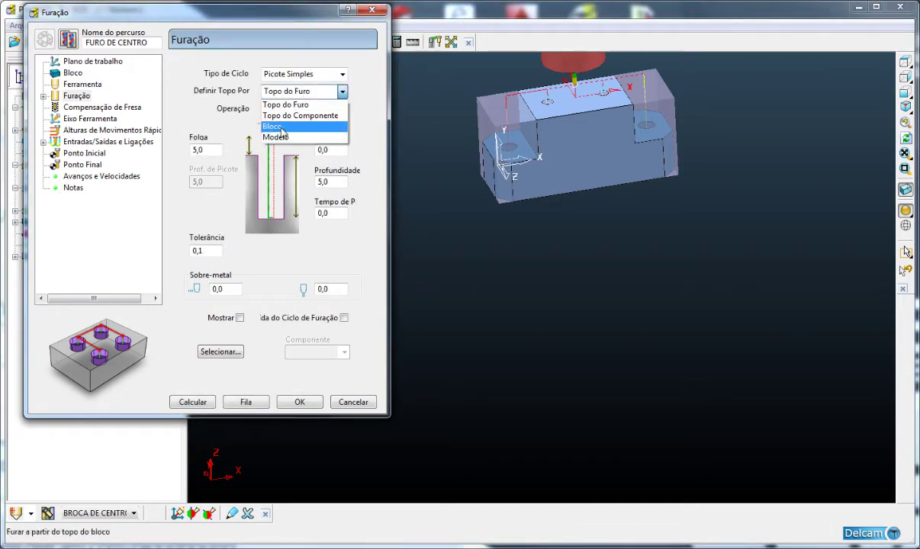
click(290, 119)
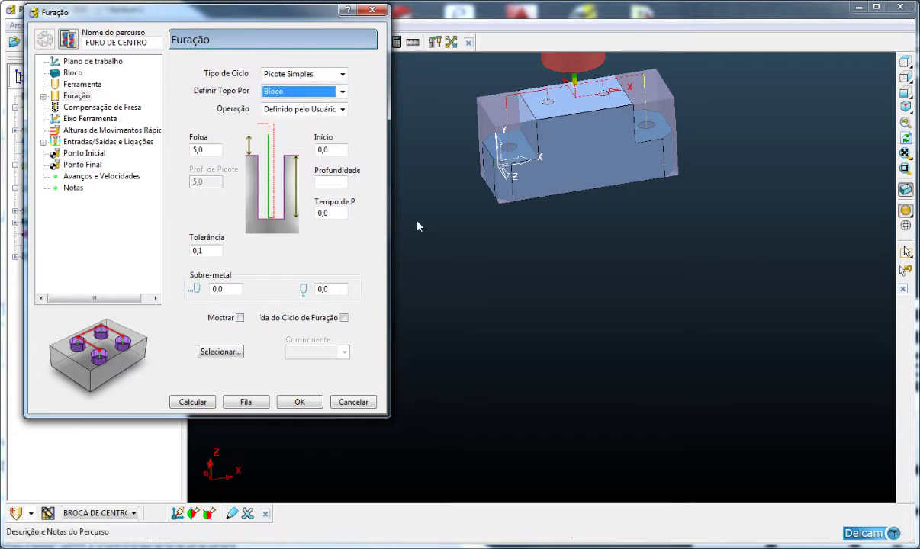
click(188, 404)
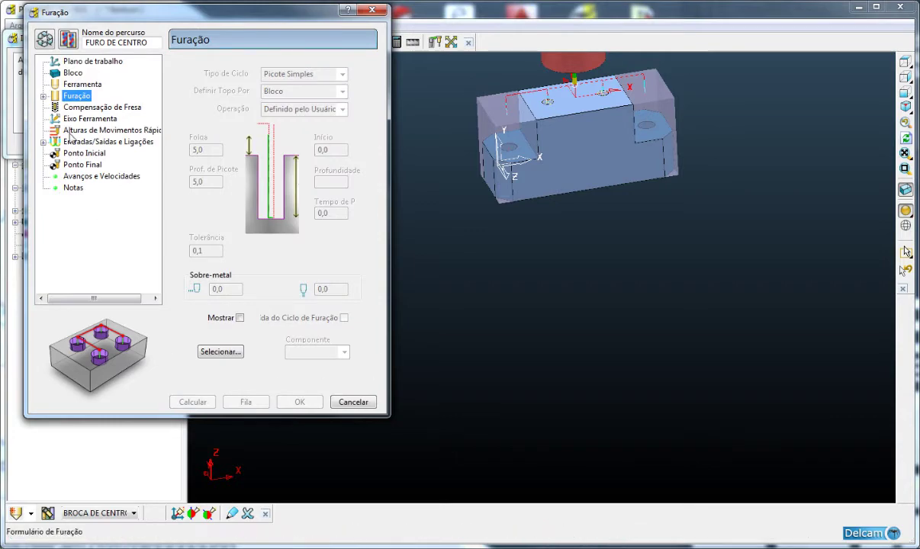
click(103, 142)
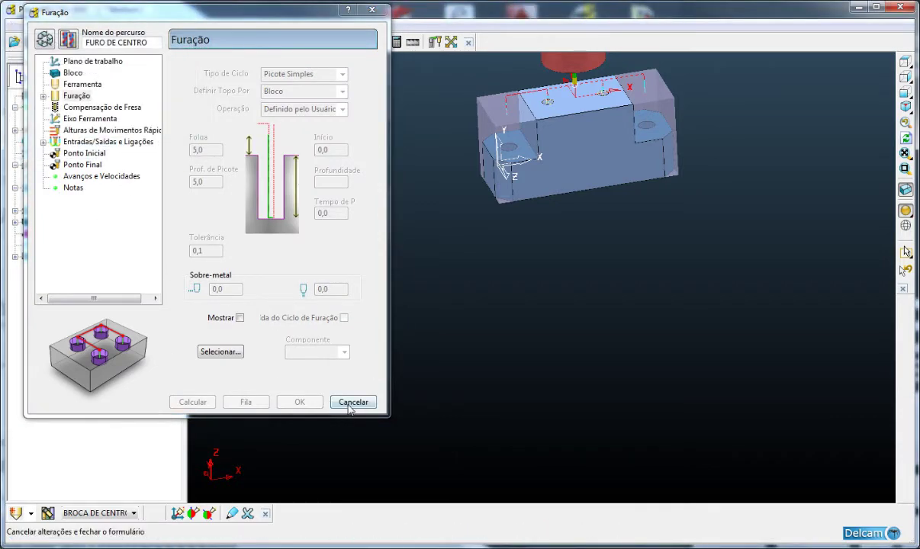
click(353, 402)
Step: Examine where the recalculated centre drilling moves start relative to the block top and the lower holes
middle_drag(602, 229, 543, 161)
scroll(466, 185, up, 6)
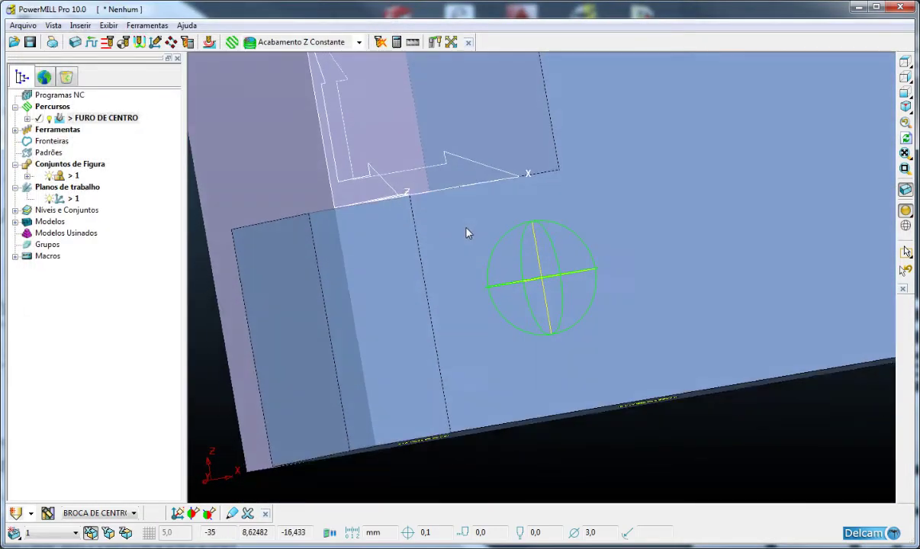
scroll(458, 192, down, 5)
scroll(448, 160, up, 8)
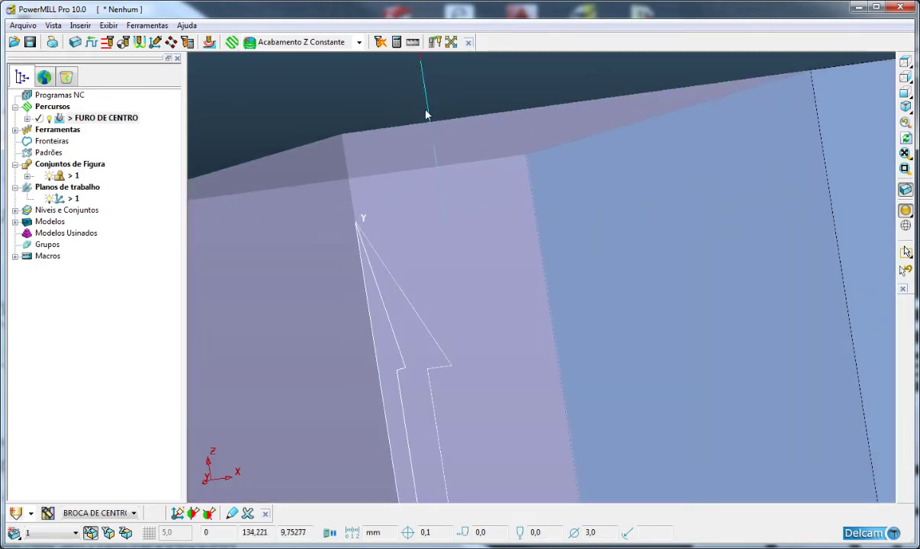
middle_drag(448, 232, 481, 243)
scroll(479, 242, down, 3)
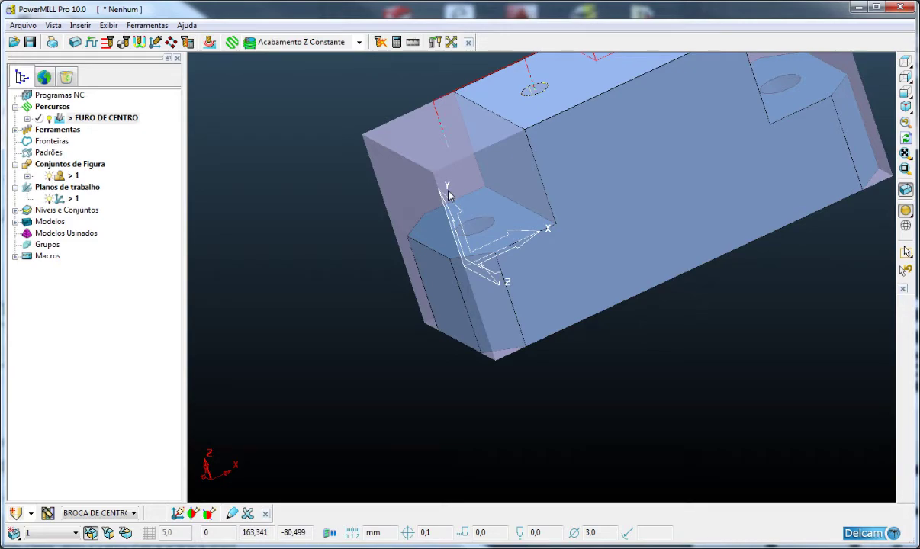
middle_drag(488, 178, 566, 174)
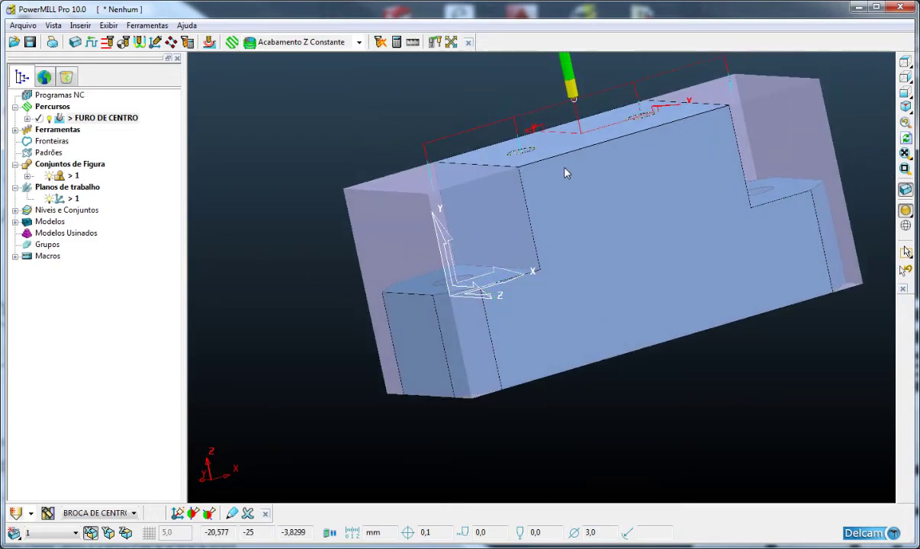
click(906, 106)
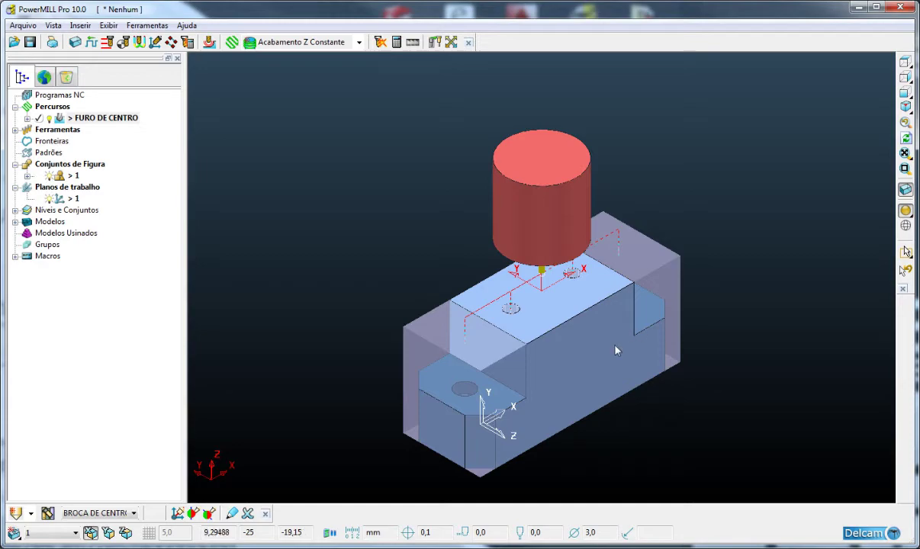
middle_drag(606, 328, 496, 379)
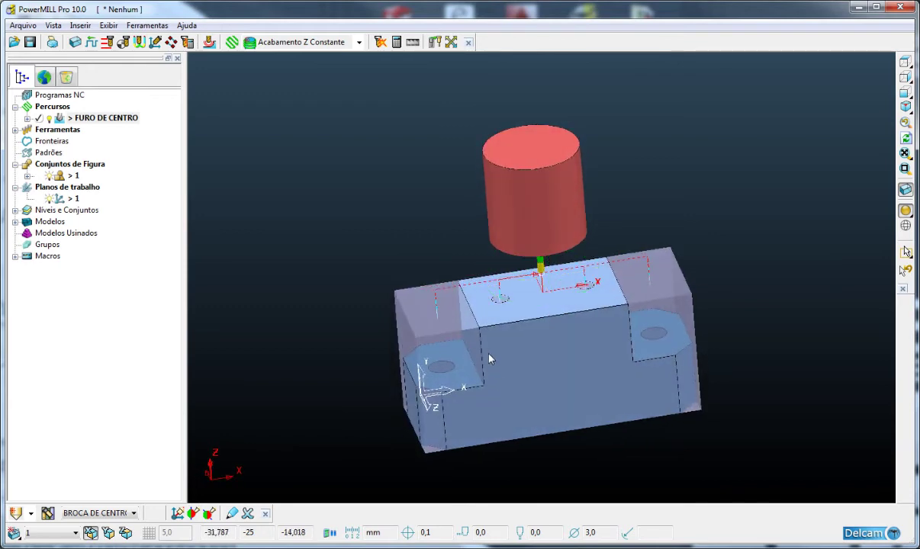
mouse_move(488, 344)
middle_down()
mouse_move(496, 366)
mouse_move(492, 359)
middle_up()
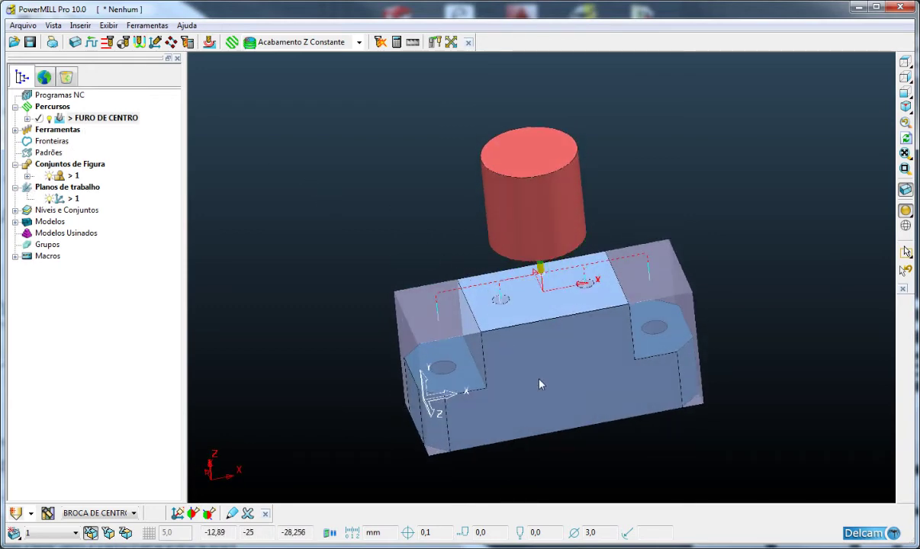
mouse_move(538, 383)
middle_down()
mouse_move(526, 526)
mouse_move(553, 437)
mouse_move(531, 384)
middle_up()
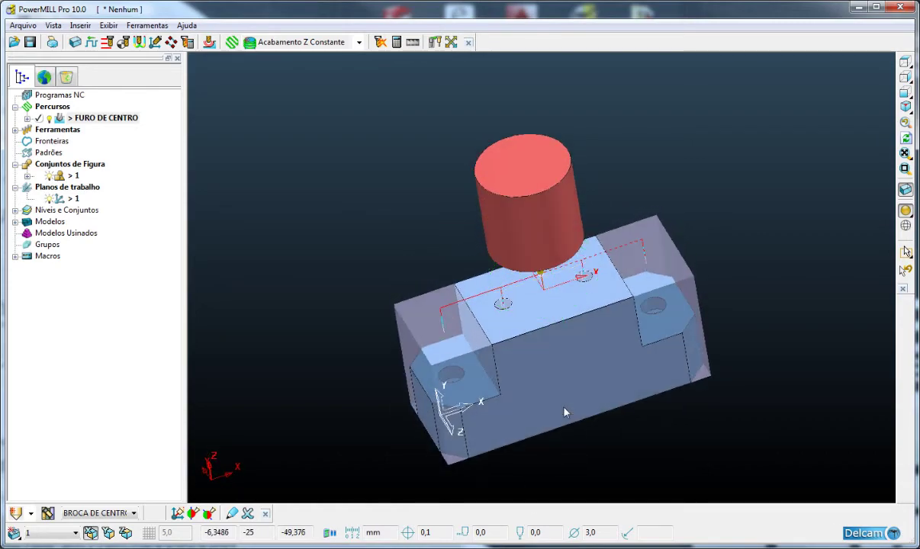
Step: Create a new Furação toolpath named FUROS DE 6,5 and open its Ferramenta settings
click(232, 42)
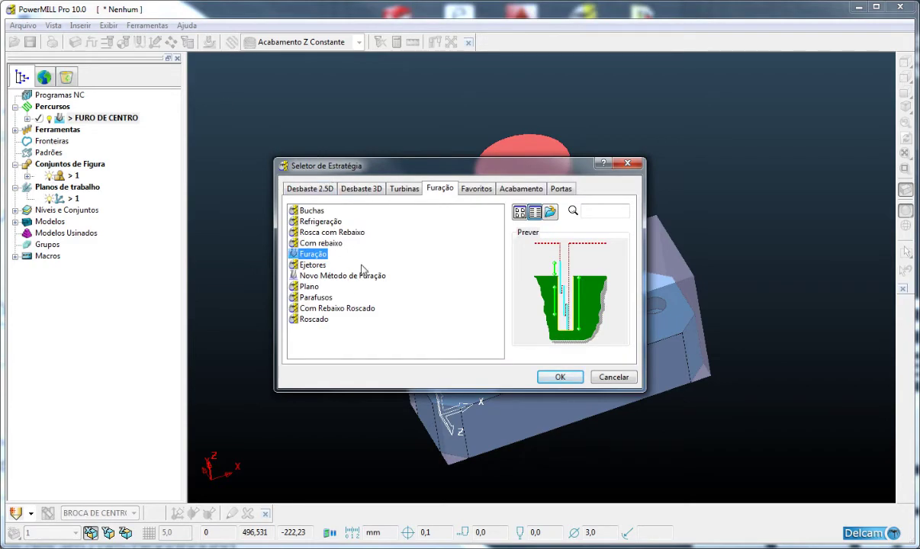
click(559, 377)
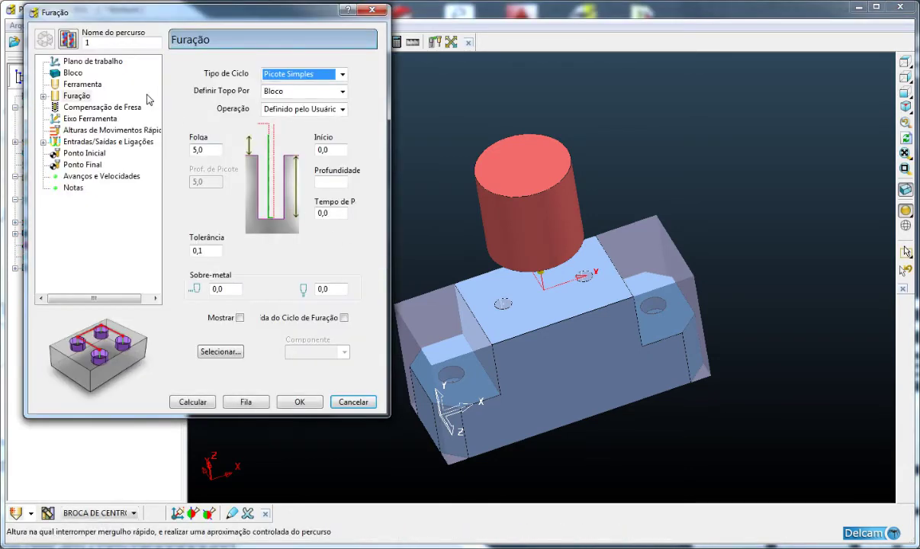
double_click(101, 44)
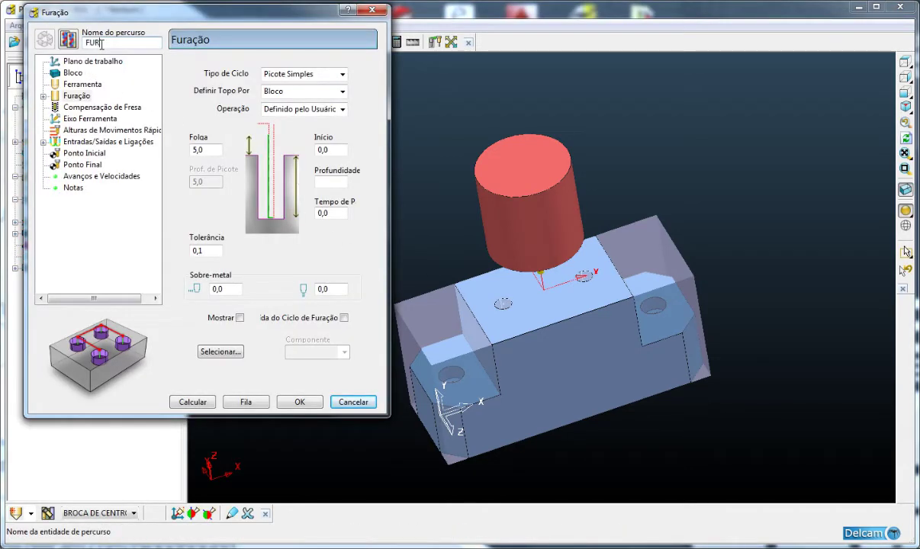
text(OOS DE 6,5)
click(91, 83)
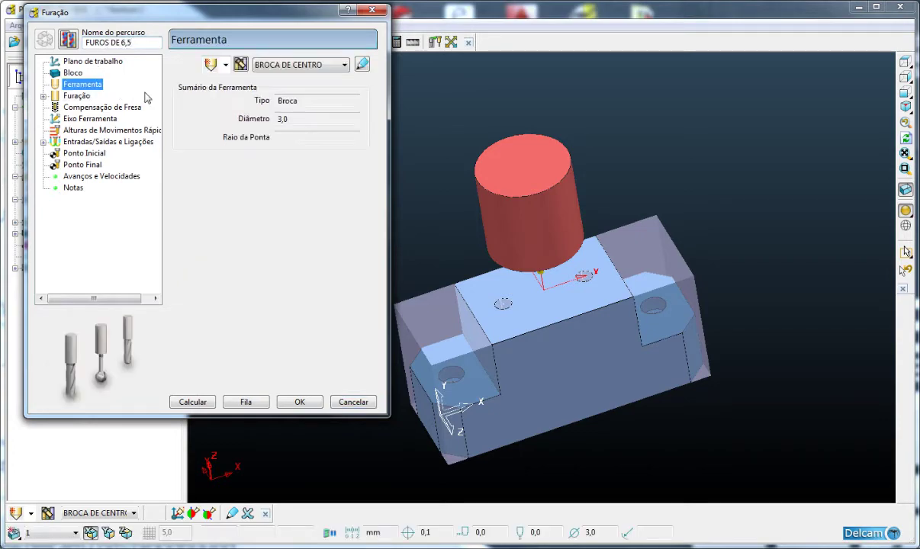
Step: Assign the BROCA 6,5 tool to the FUROS DE 6,5 toolpath
click(301, 64)
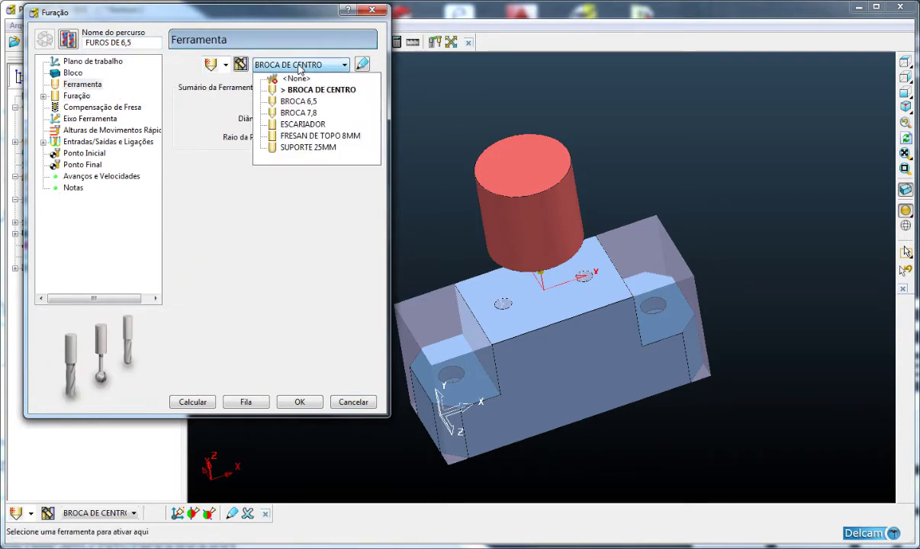
click(287, 105)
middle_drag(526, 289, 596, 178)
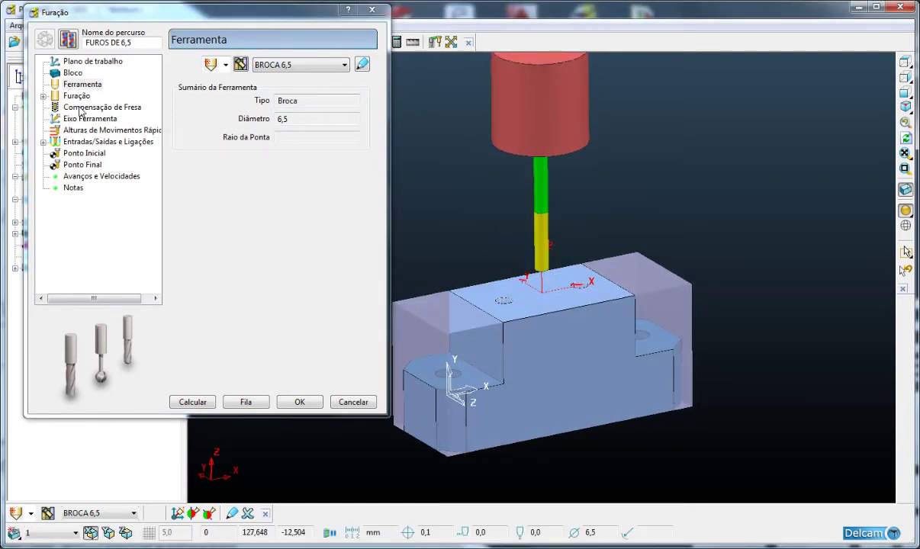
Step: In the Furação settings, set Tipo de Ciclo to Furação Profunda and Prof. de Picote to 2,0
click(77, 96)
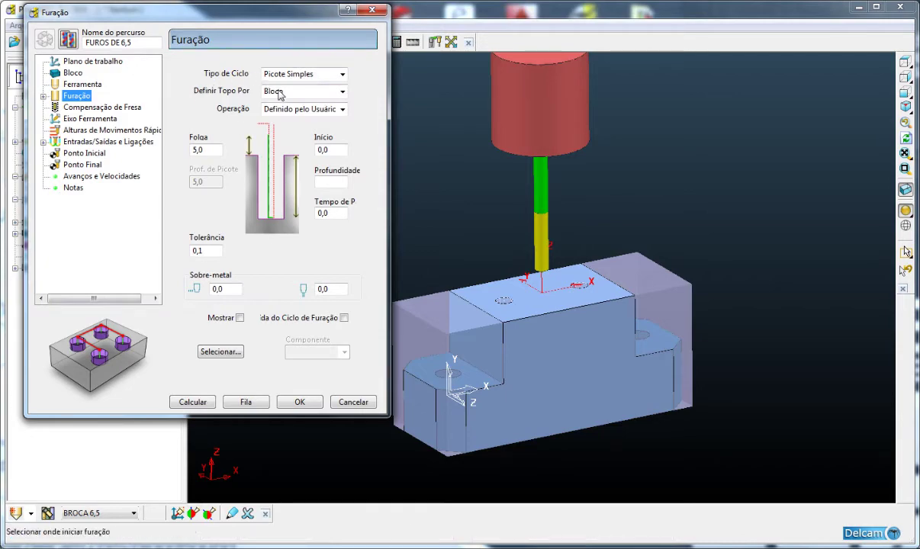
middle_drag(533, 293, 543, 283)
middle_drag(501, 343, 463, 212)
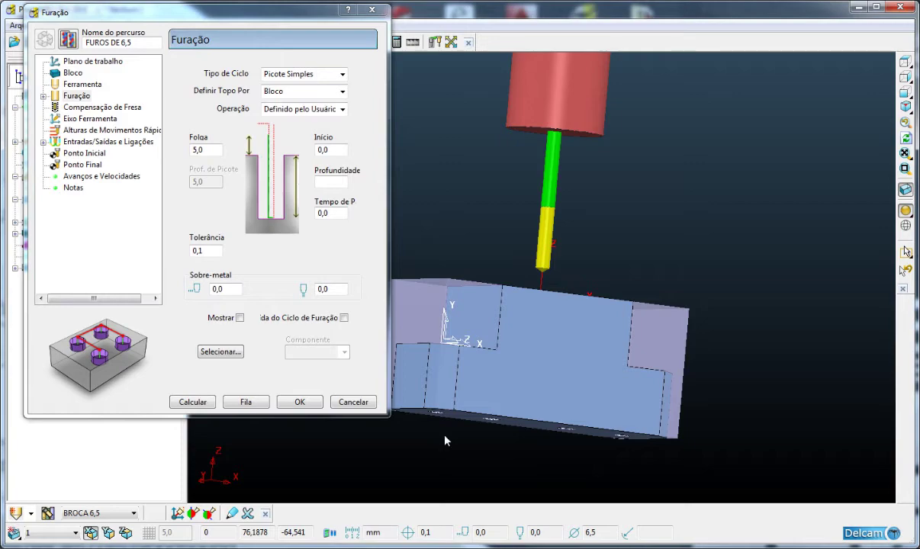
click(341, 74)
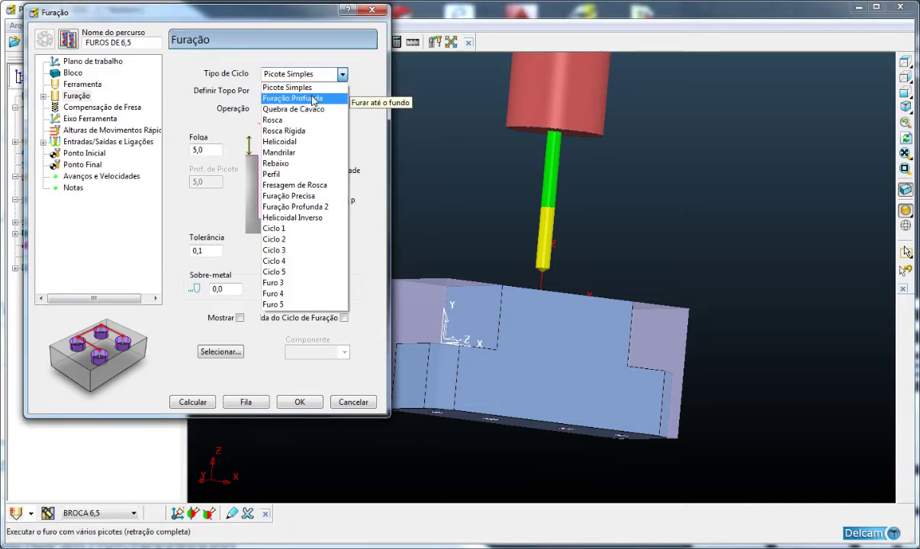
click(314, 98)
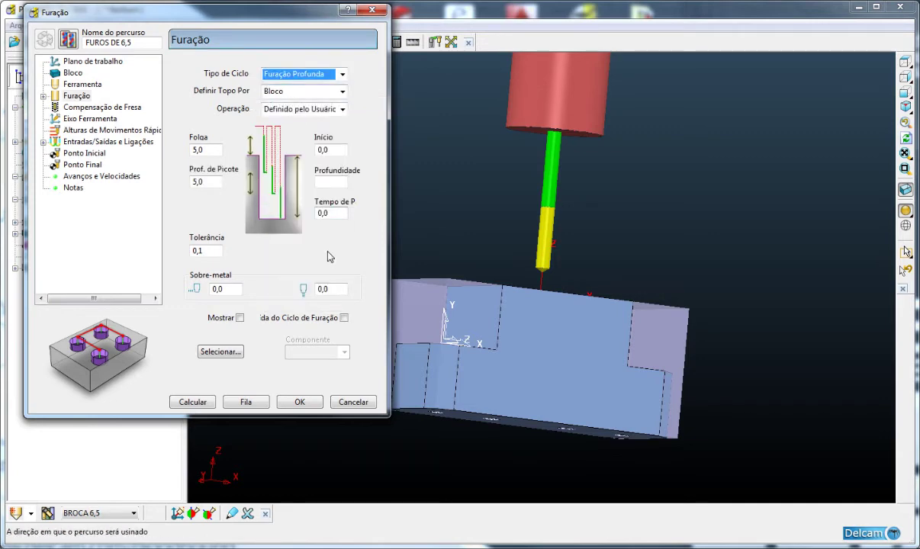
click(210, 150)
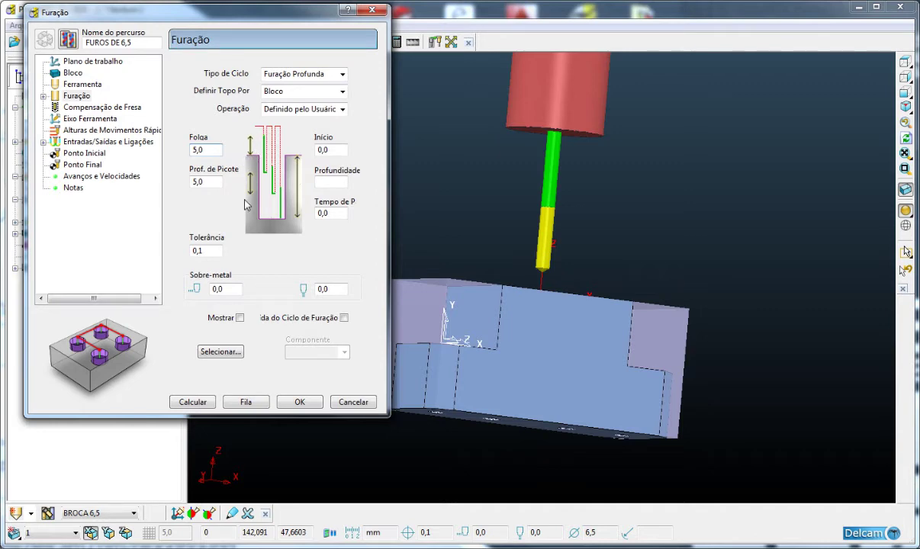
click(209, 181)
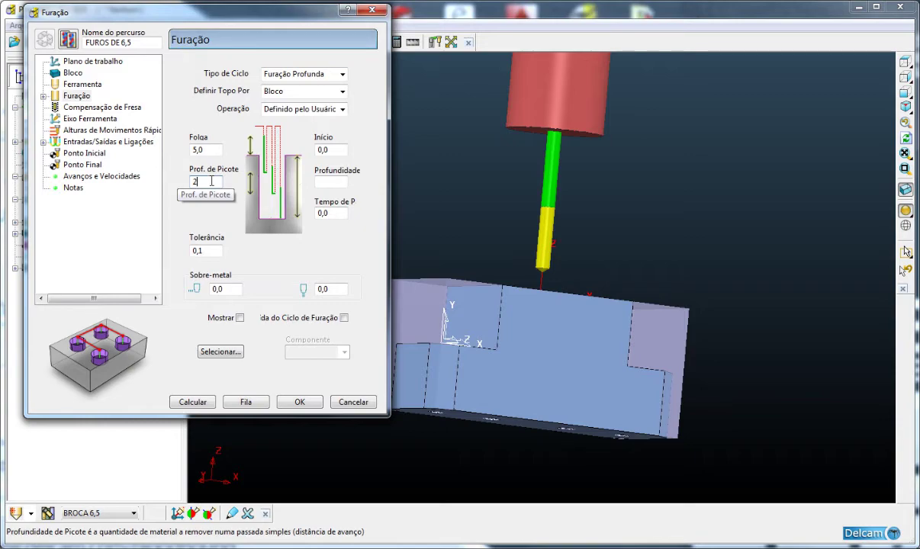
key(Tab)
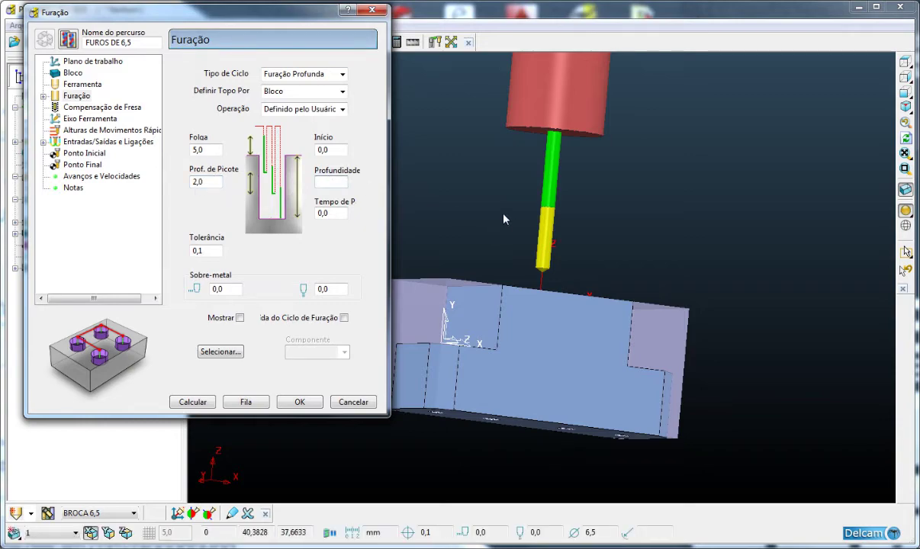
Step: Open the Bloco form, check the block's Z limits for the drilling depth, and close it without changes
middle_drag(474, 201, 457, 308)
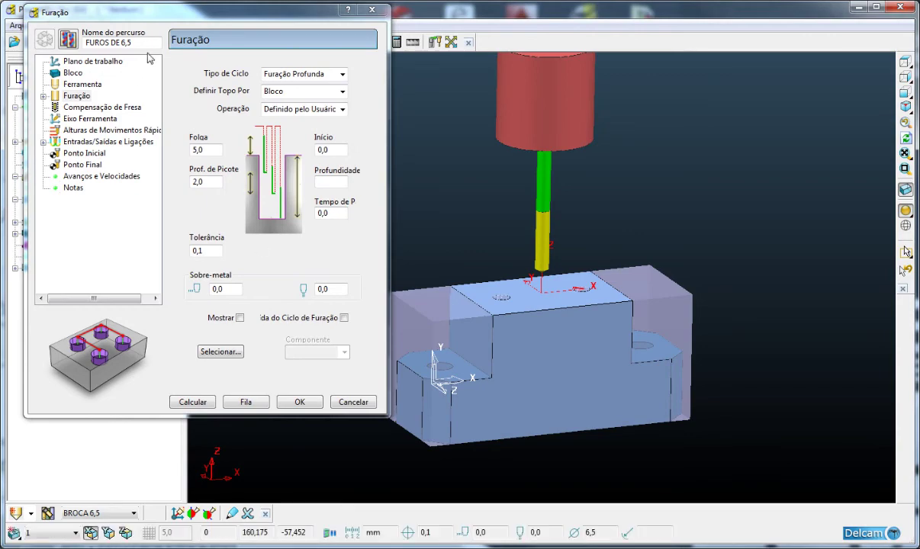
drag(206, 12, 336, 12)
click(75, 44)
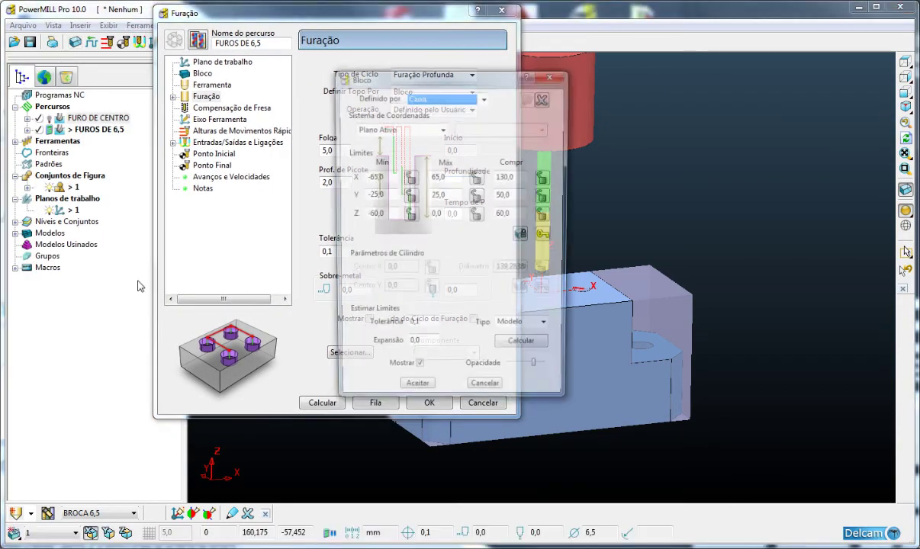
drag(363, 214, 337, 215)
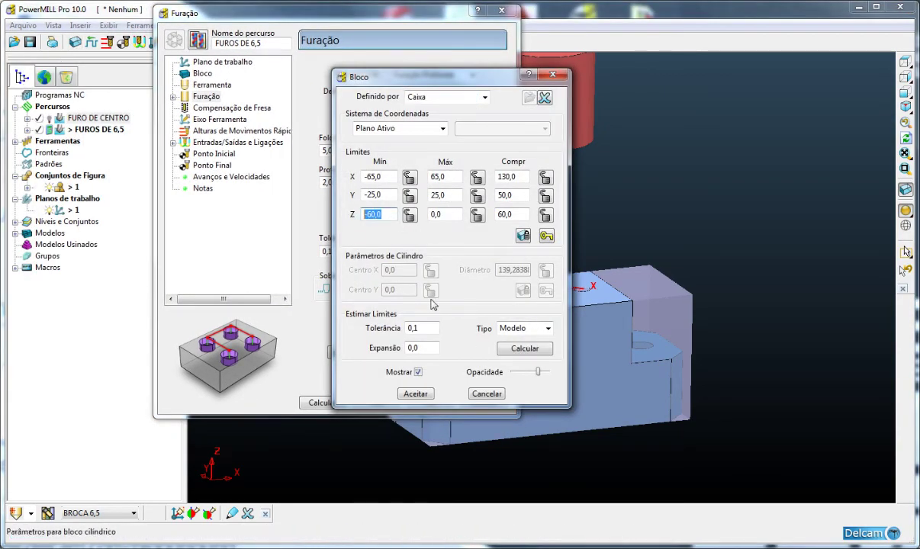
drag(383, 77, 200, 77)
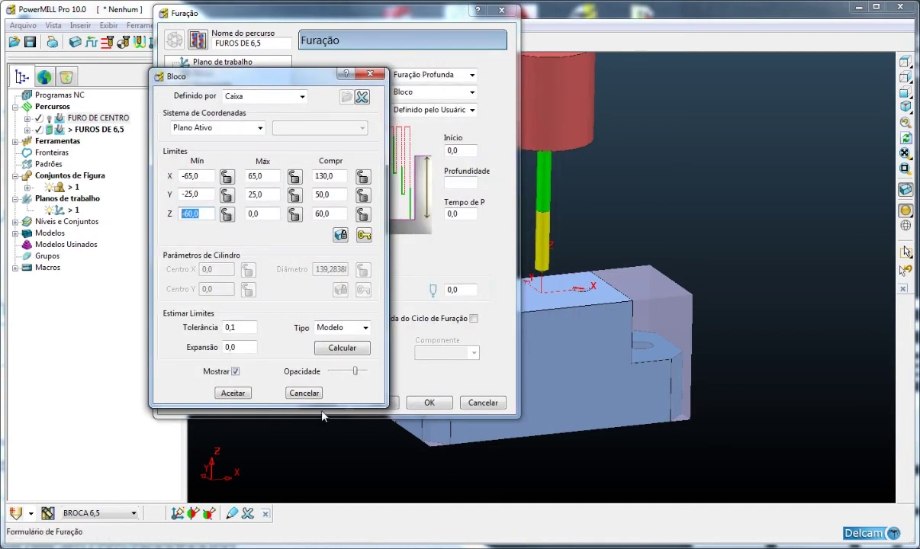
click(303, 393)
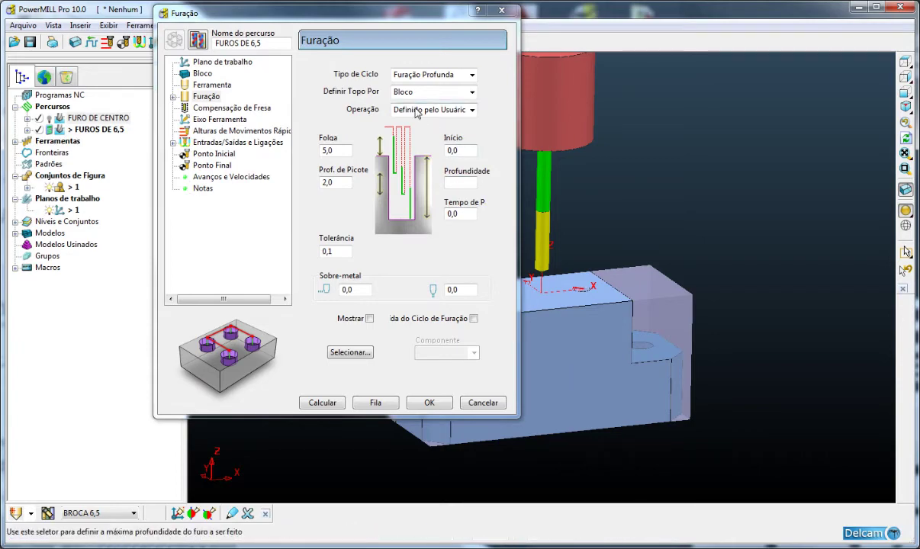
Step: Enter a Profundidade of 64 and try the Diâmetro Completo operation for the deep drilling cycle
click(456, 182)
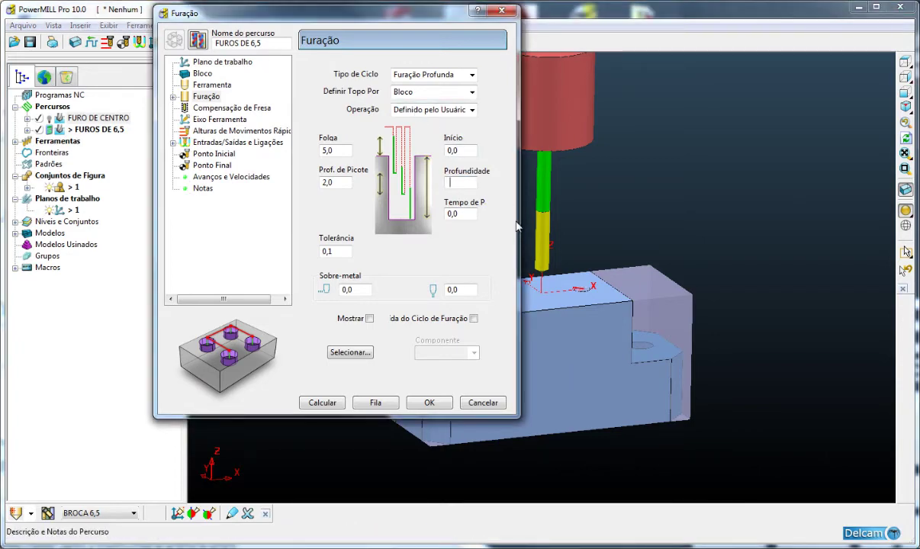
text(63,25)
click(468, 215)
click(458, 183)
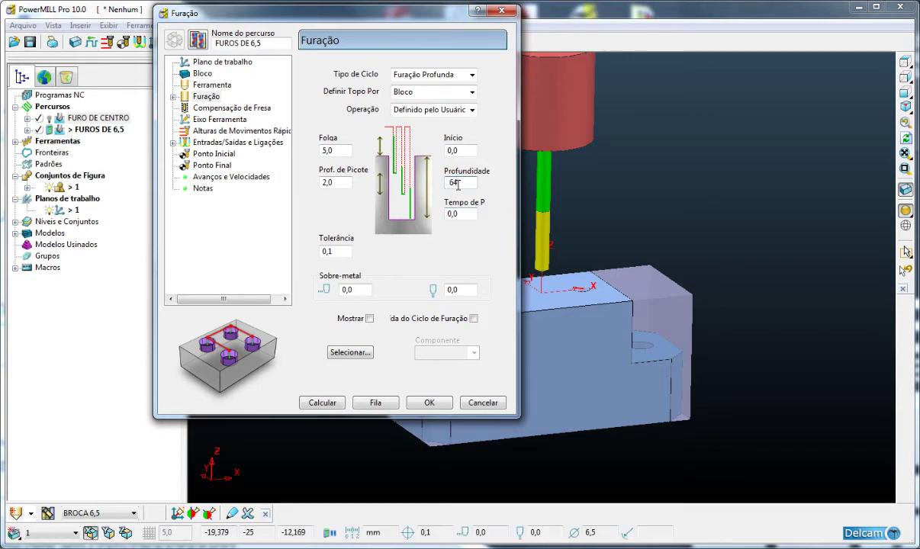
click(463, 111)
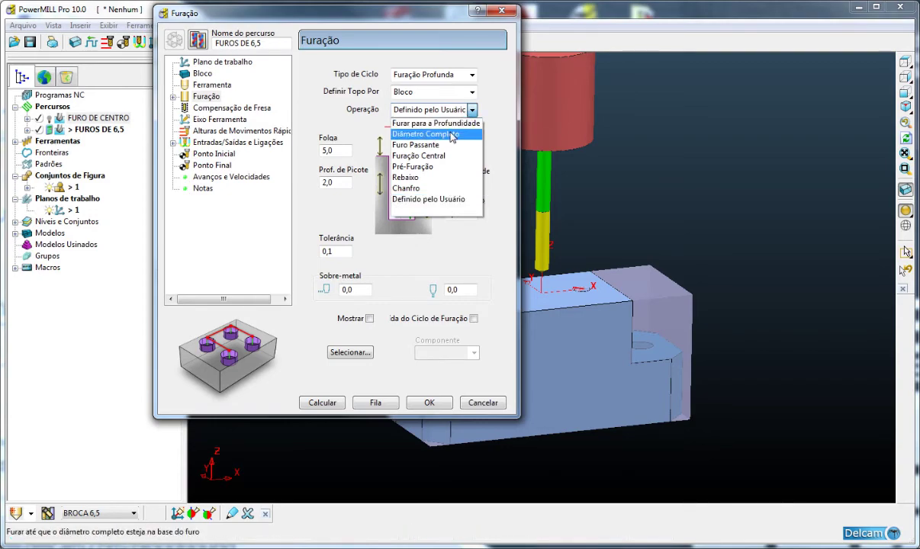
click(452, 135)
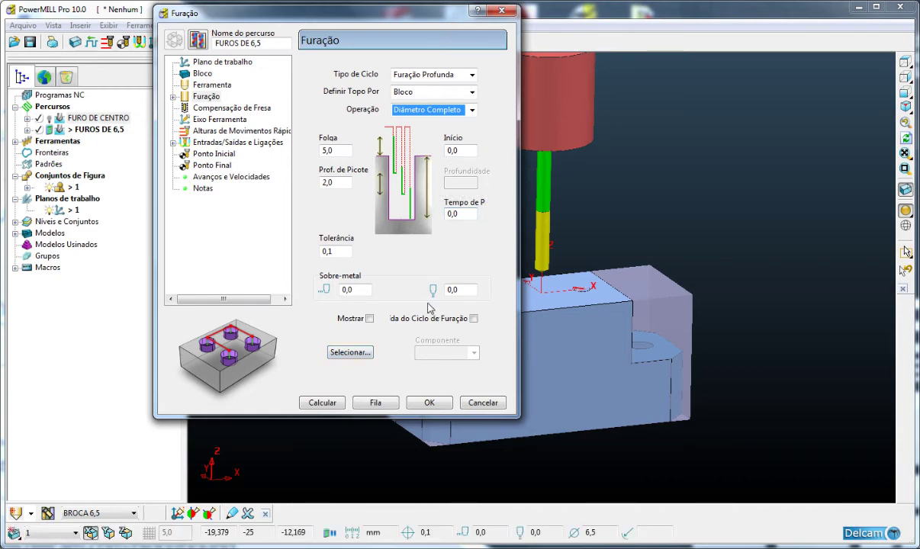
Step: Filter the hole selection to the 6,50 diameter so that only those holes are drilled
click(348, 352)
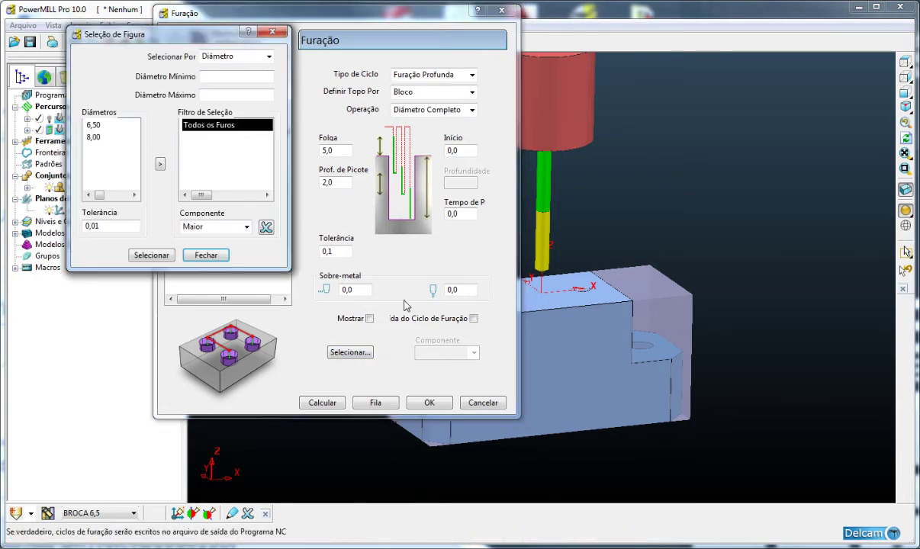
click(93, 126)
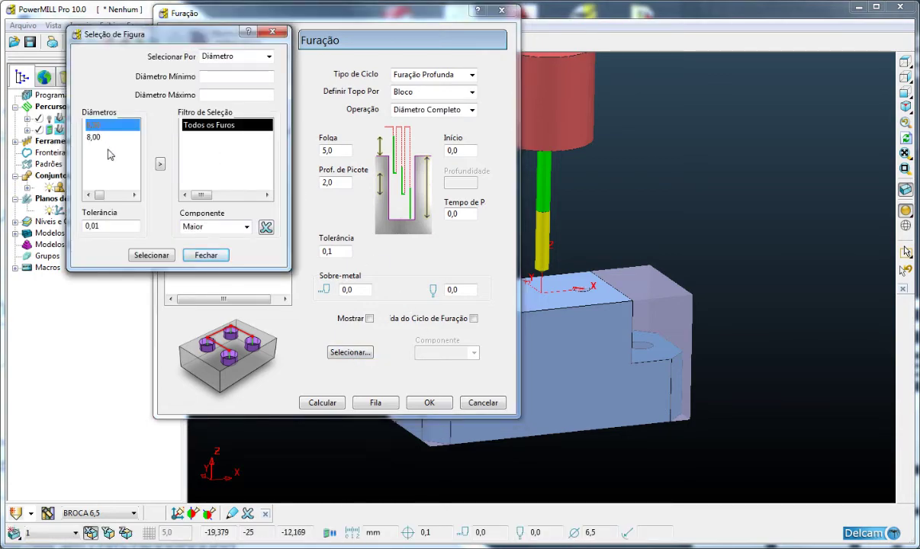
click(159, 166)
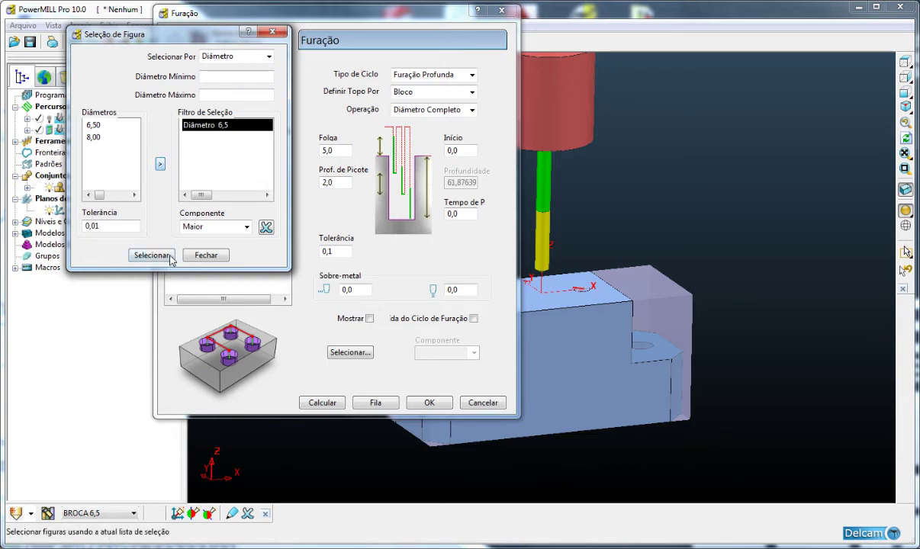
click(205, 255)
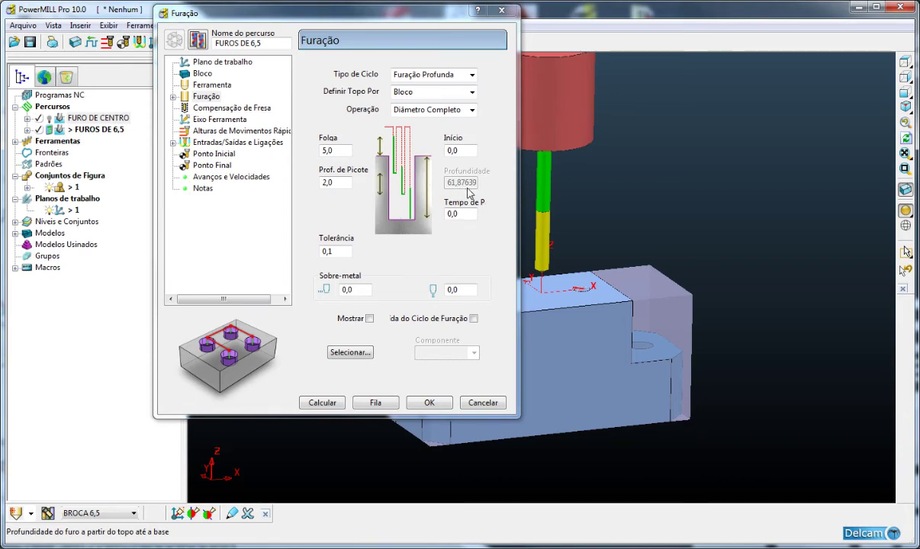
Step: Set Operação to Definido pelo Usuário and Profundidade to 64,0
click(472, 110)
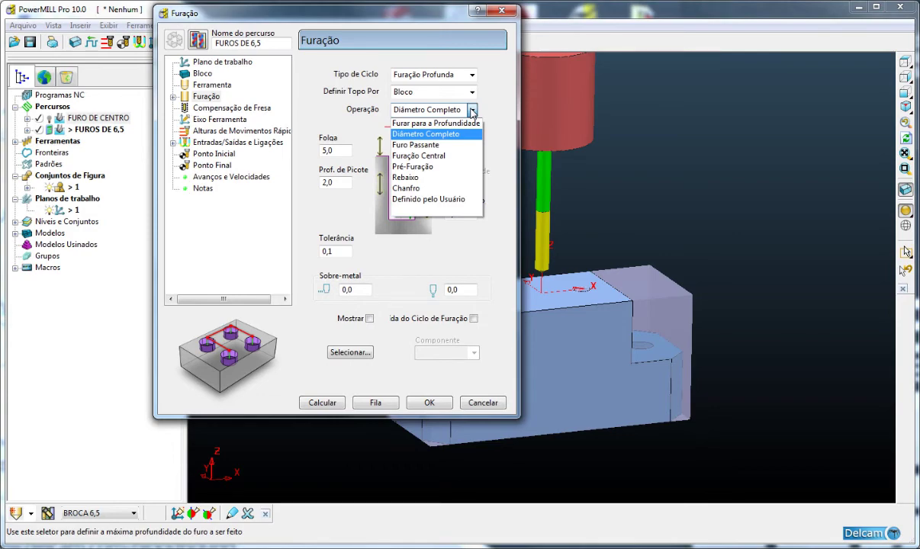
click(442, 201)
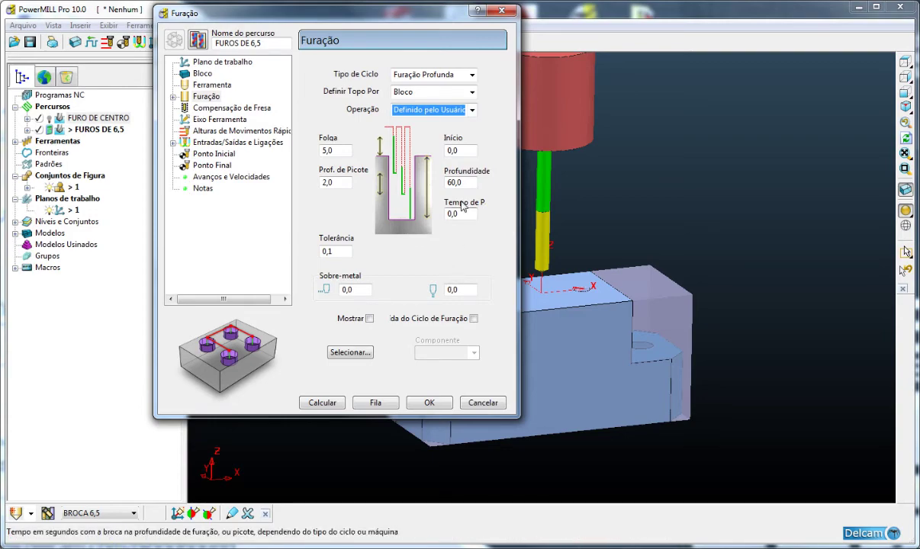
click(461, 182)
text(64)
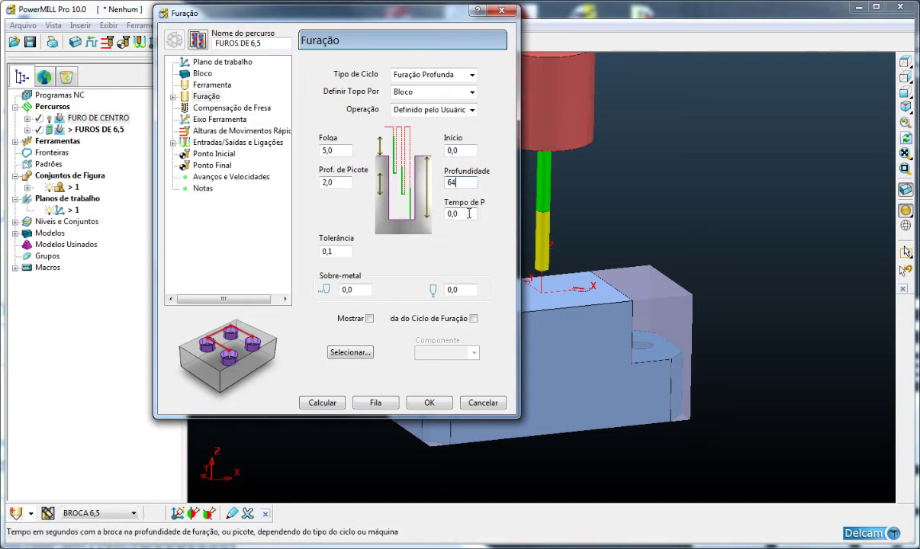
click(468, 214)
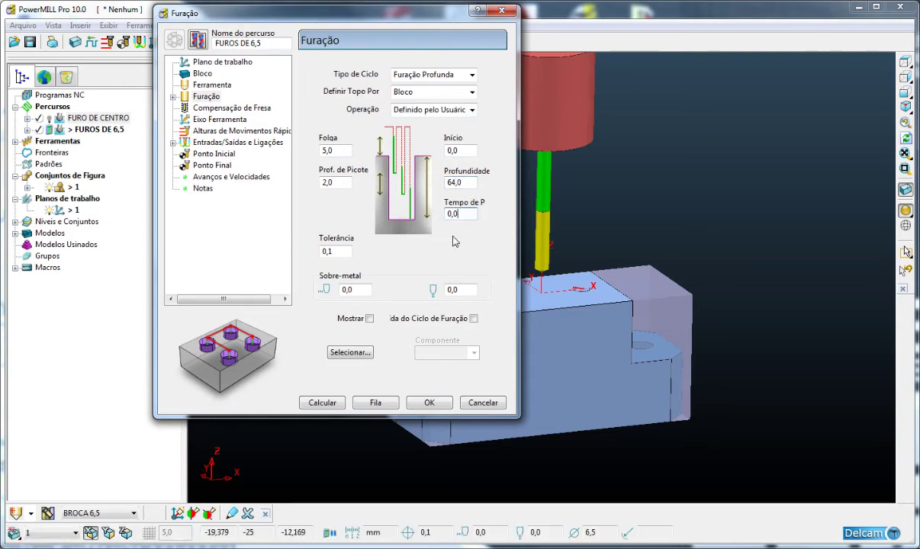
Step: Calculate the FUROS DE 6,5 toolpath and close the information message and the Furação form
click(330, 410)
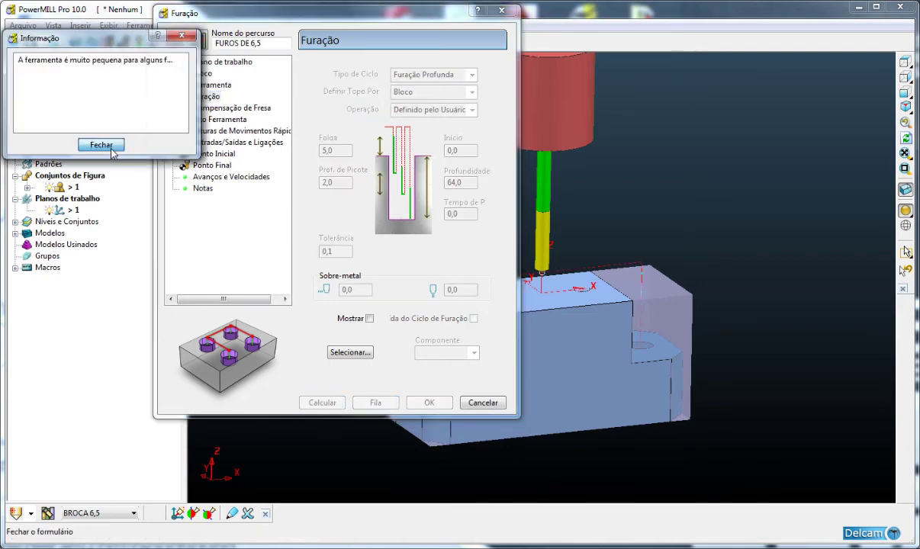
click(100, 145)
click(482, 402)
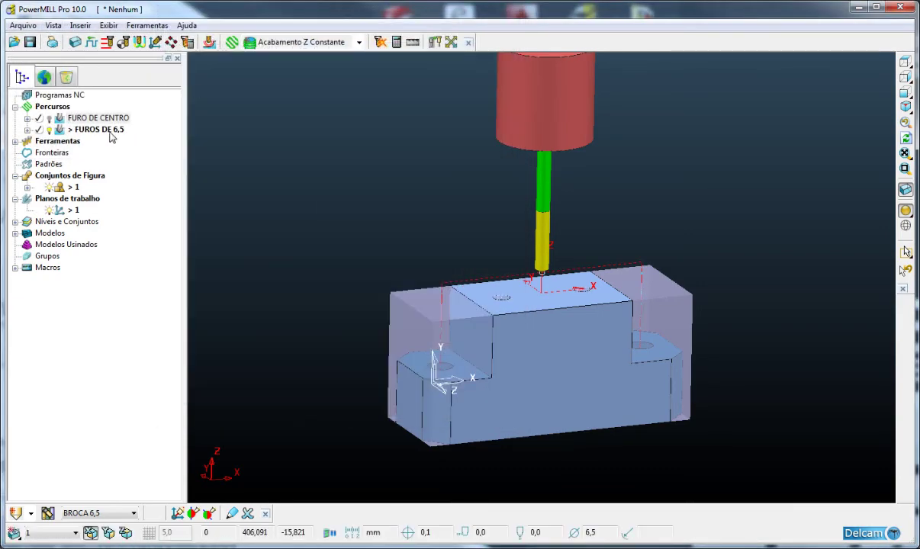
Step: Examine the calculated 6,5 drilling moves from the block's underside and around the holes on its top face
middle_drag(612, 308, 578, 225)
scroll(474, 421, up, 8)
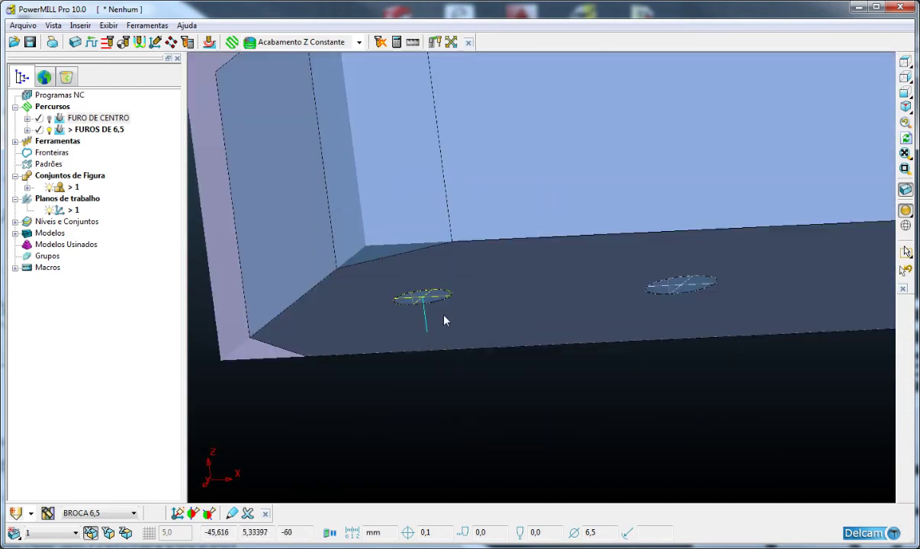
click(906, 108)
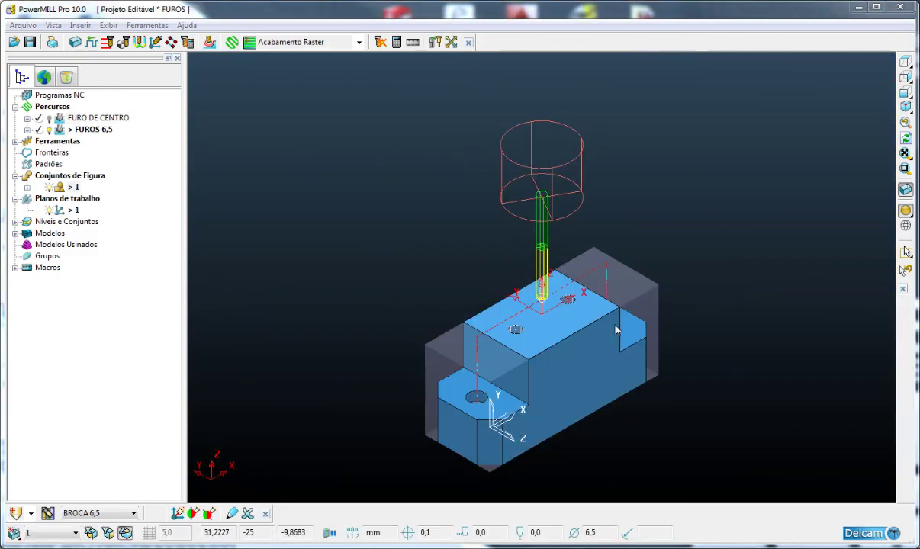
middle_drag(581, 349, 554, 357)
scroll(516, 335, down, 2)
scroll(518, 332, up, 7)
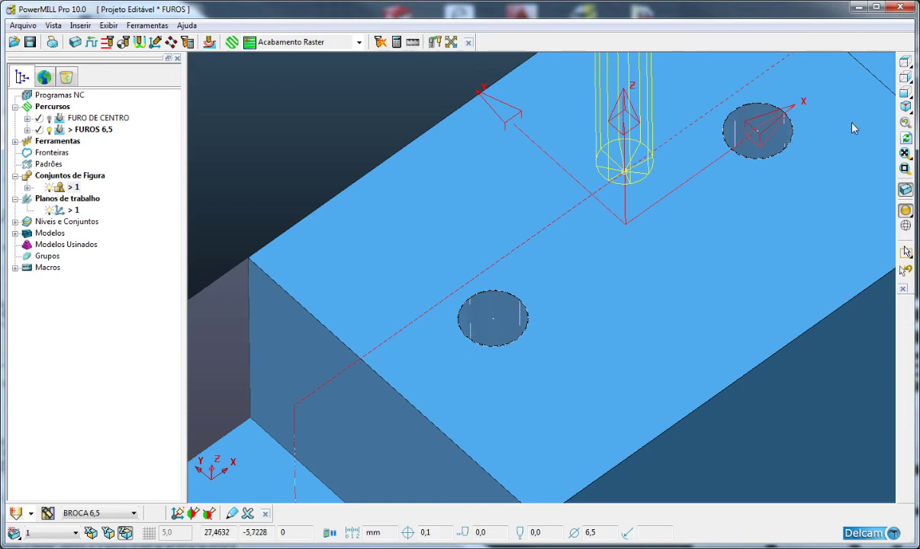
click(906, 109)
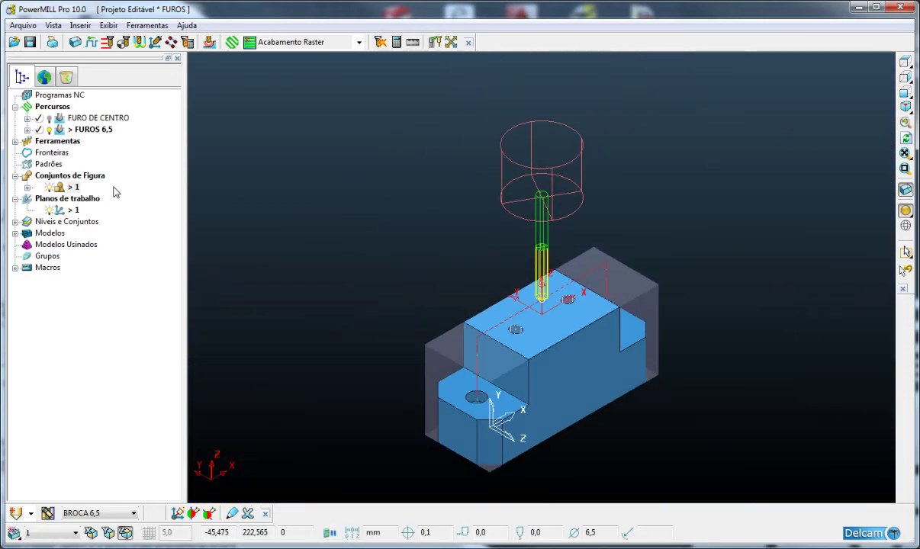
Step: Create a new Furação toolpath named FURO 8H7
click(209, 42)
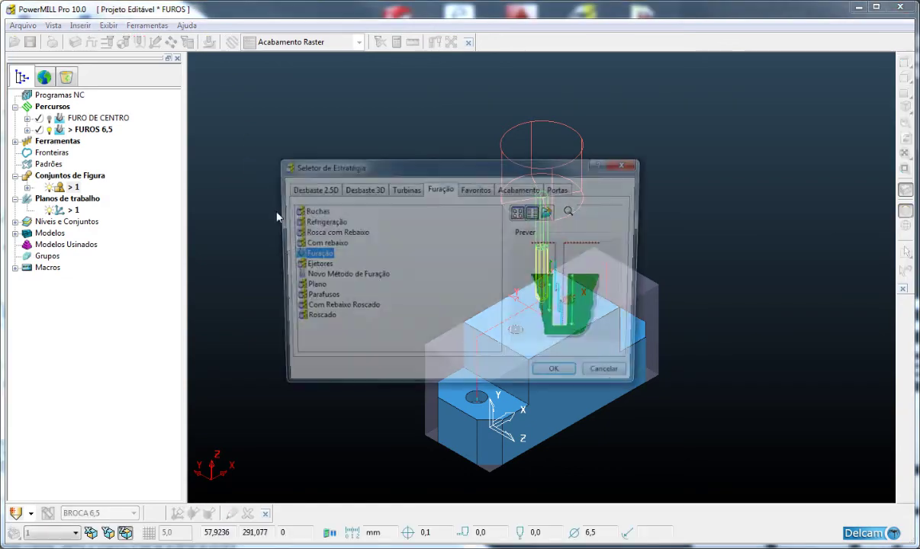
click(547, 375)
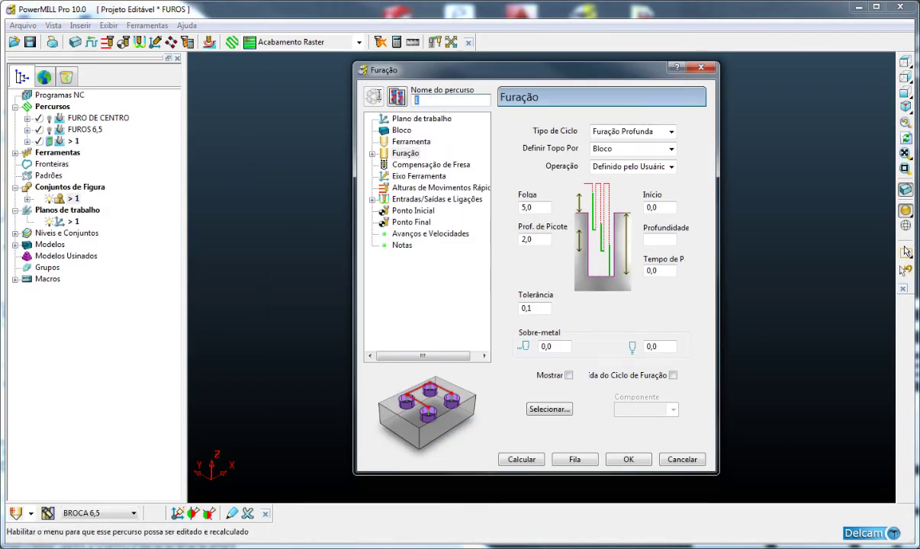
text(FURO 8H7)
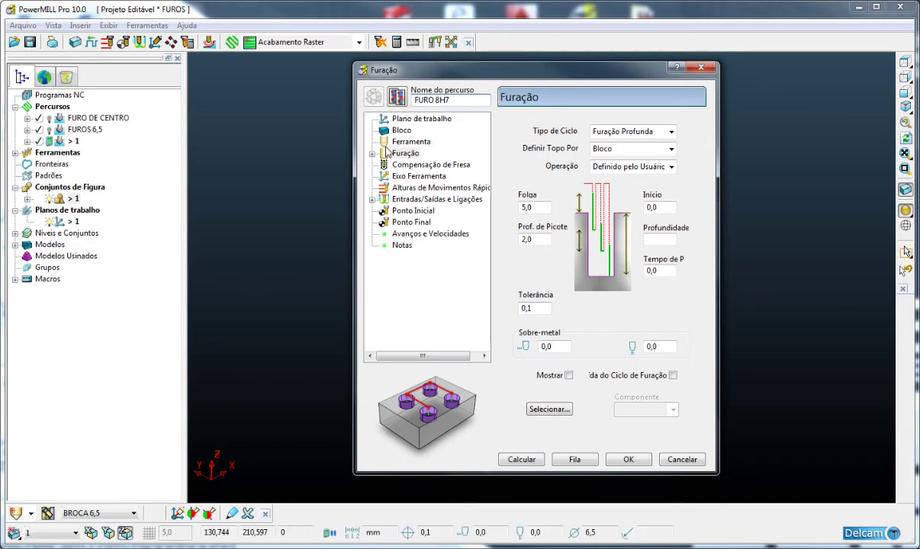
Step: Assign the BROCA 7,8 drill to the FURO 8H7 toolpath and set Profundidade to 64,0
click(412, 142)
click(634, 122)
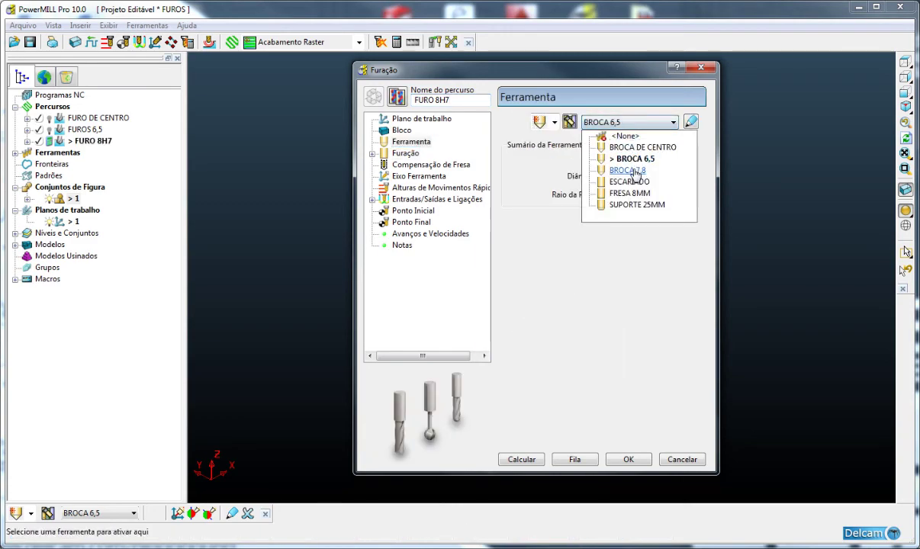
click(635, 171)
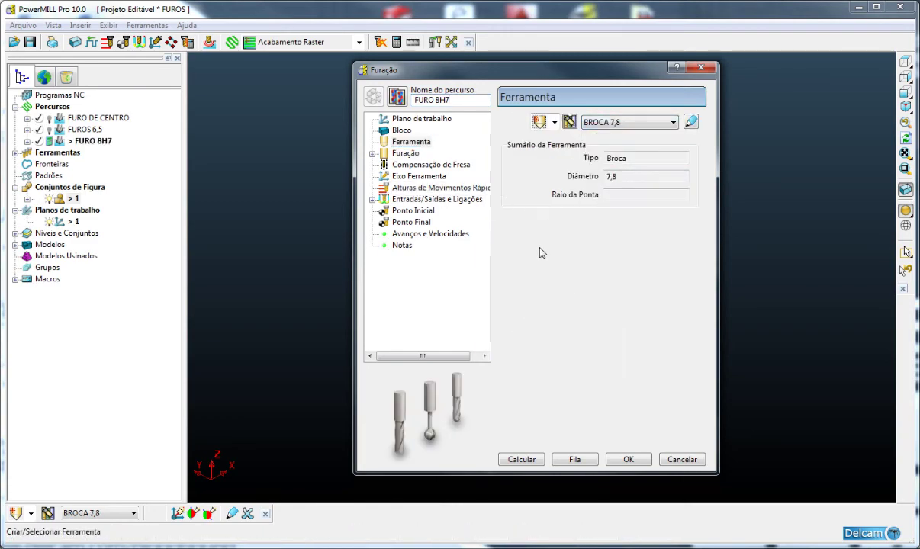
click(406, 153)
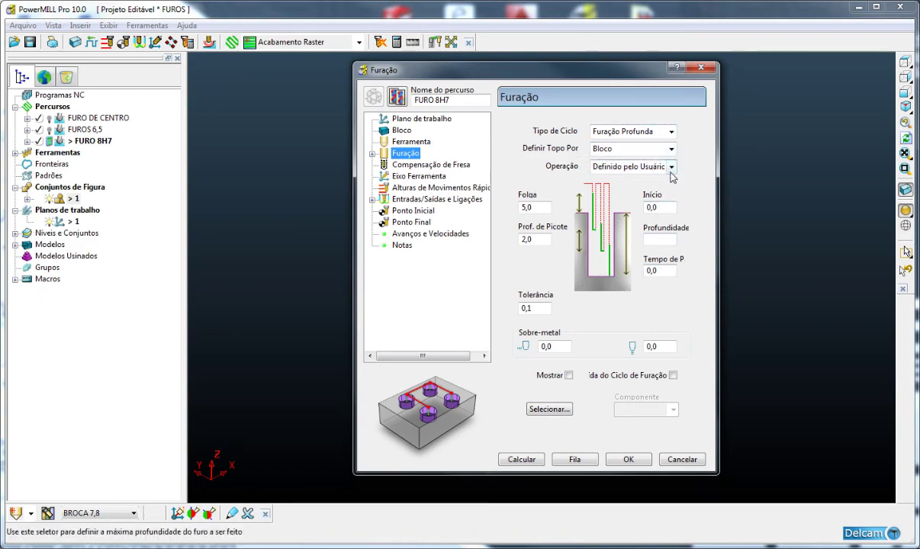
click(661, 240)
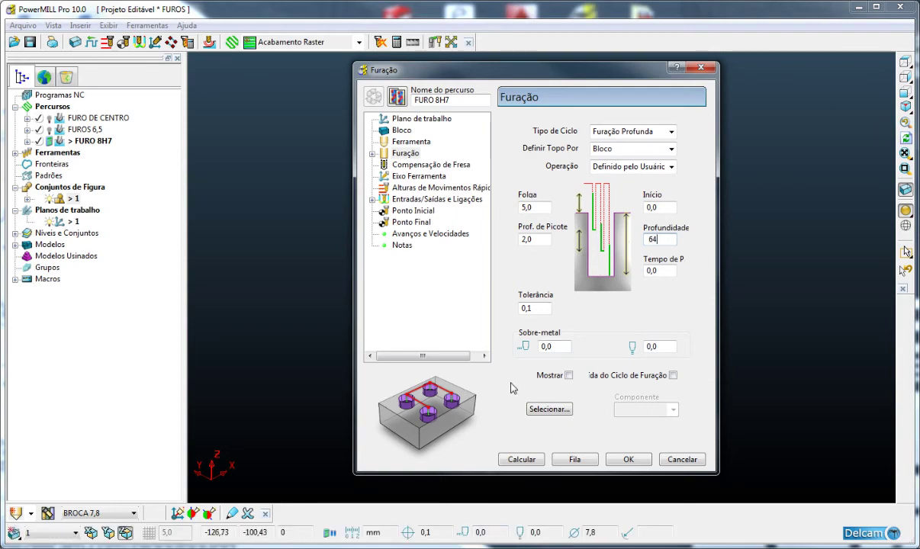
Step: Clear the figure selection filter, select the holes of diameter 8,00 for the toolpath, and close the selection form
click(548, 409)
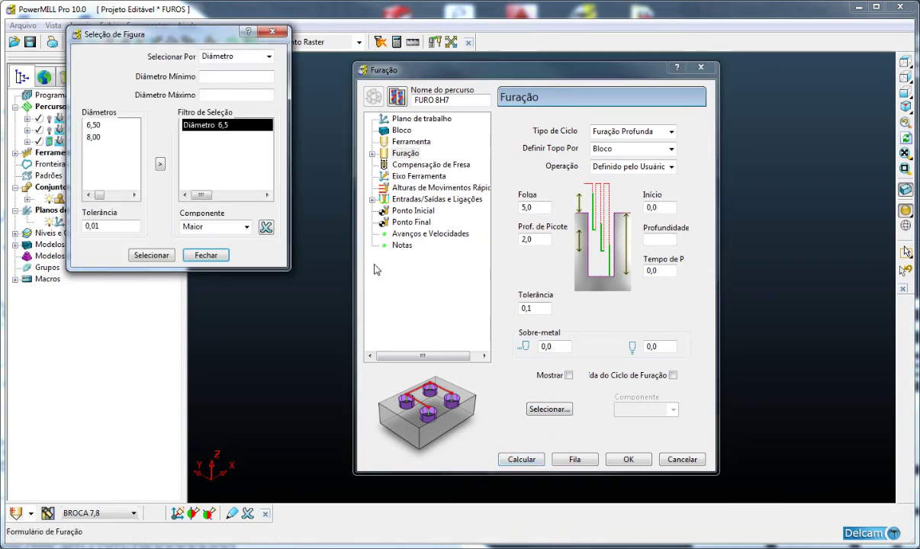
click(267, 228)
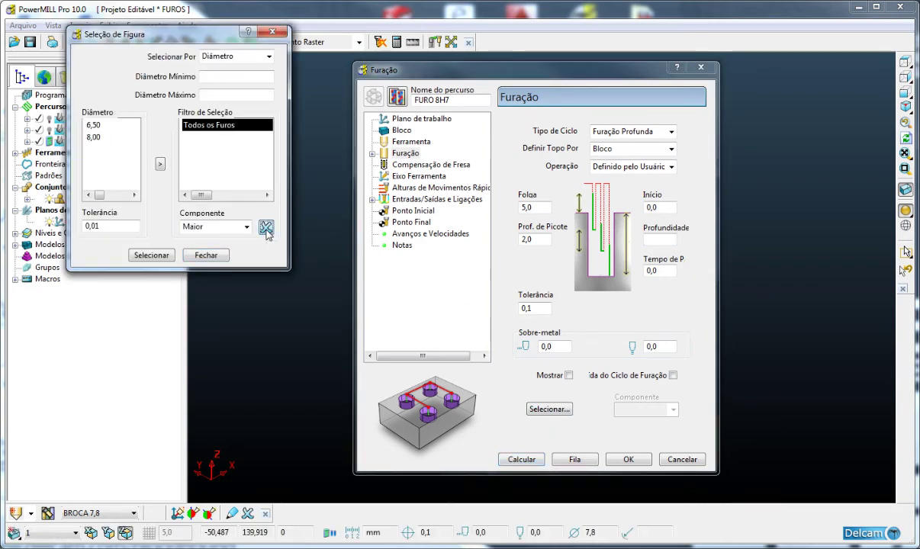
click(113, 137)
click(160, 164)
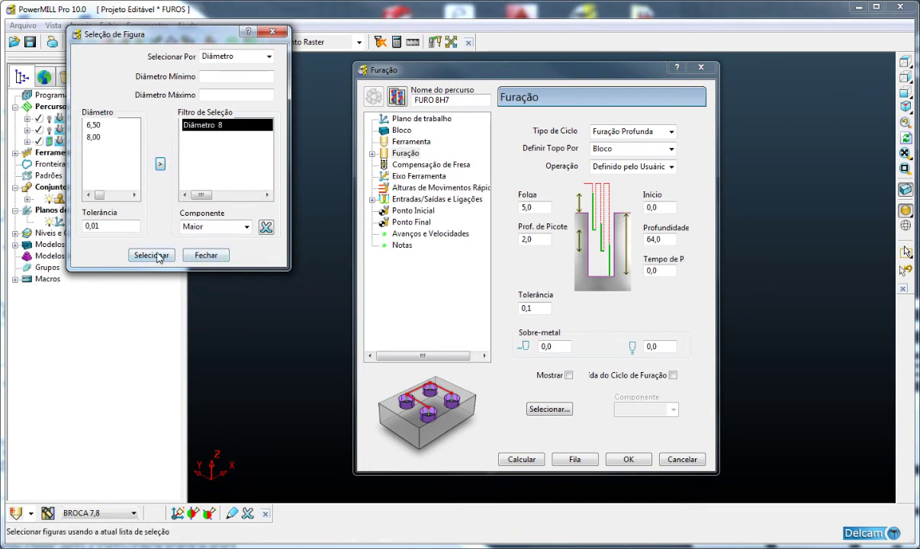
click(206, 256)
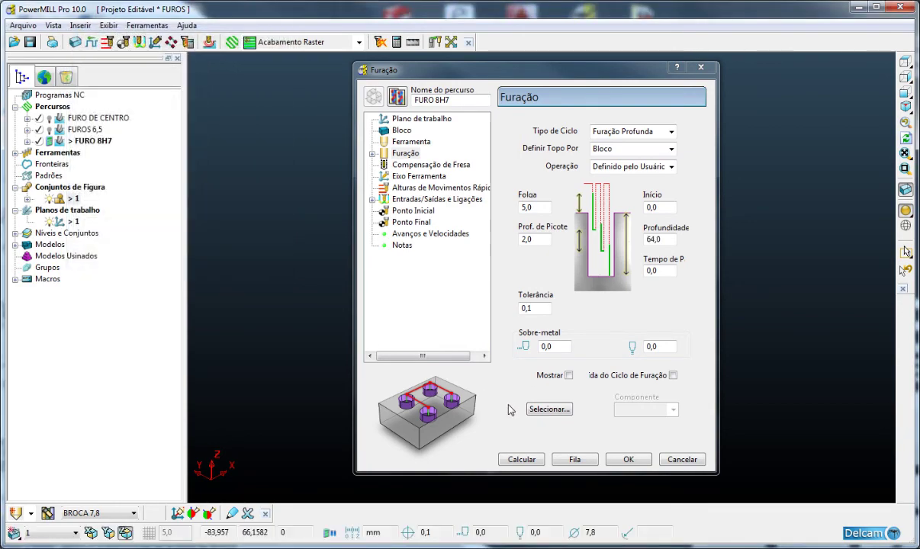
Step: Calculate the FURO 8H7 toolpath and close the information message and the Furação form
click(523, 460)
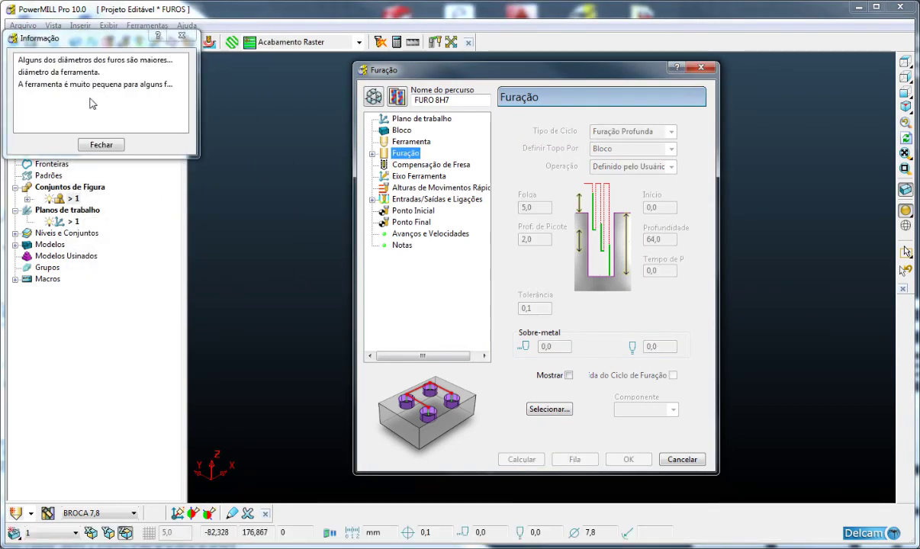
click(106, 147)
click(682, 459)
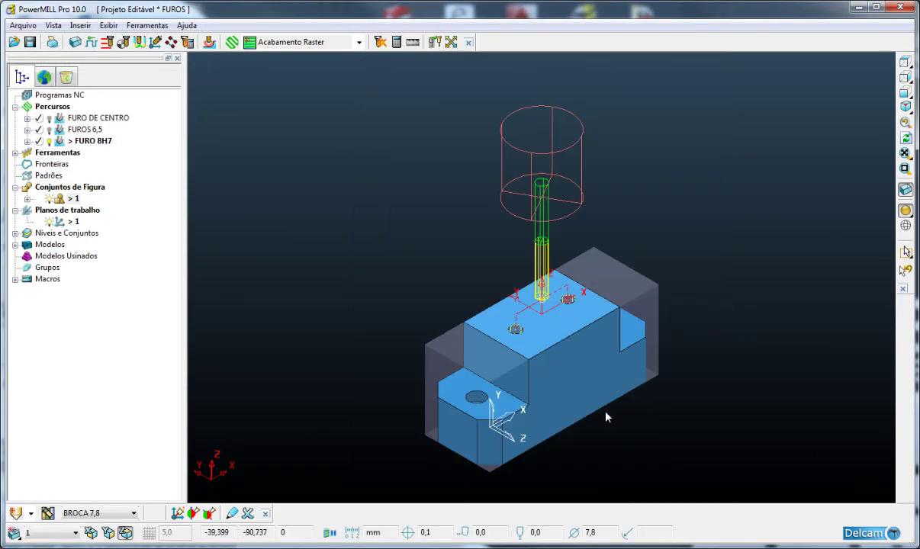
Step: Examine the FURO 8H7 drilling depth at the block's underside in an unshaded side view, and return to the shaded isometric view
click(906, 77)
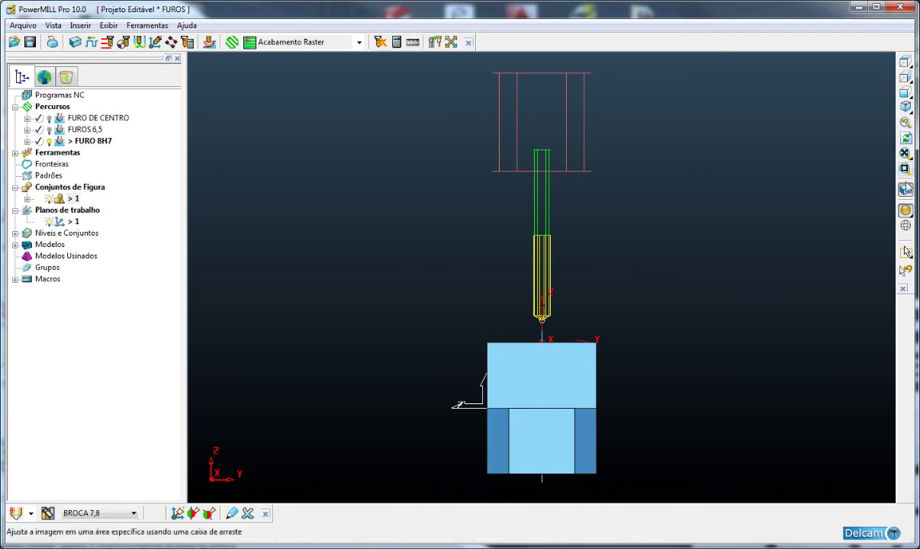
click(905, 212)
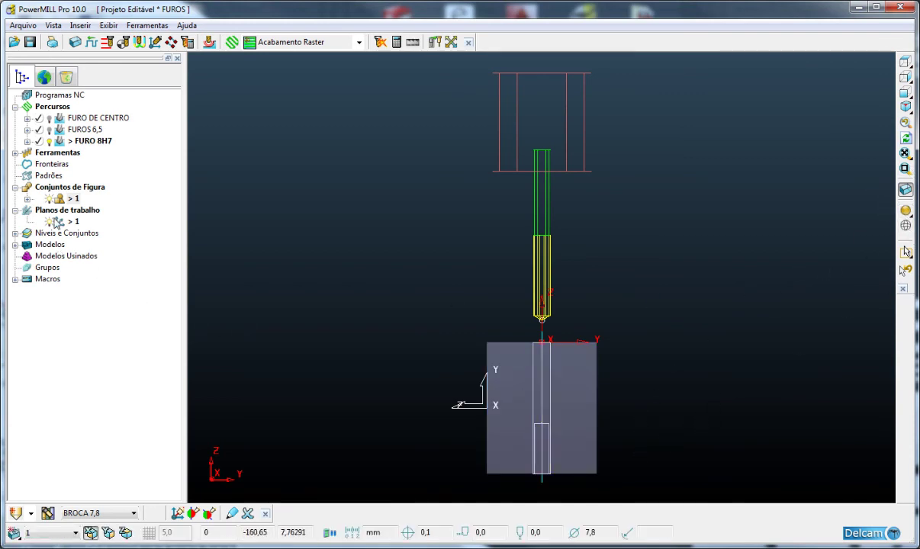
scroll(534, 428, up, 5)
scroll(548, 426, down, 3)
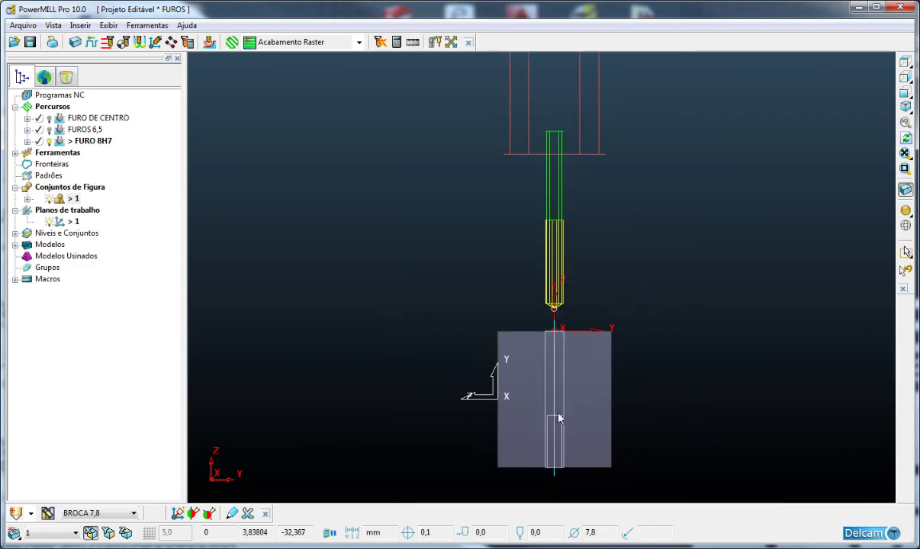
scroll(551, 475, up, 3)
scroll(550, 475, down, 2)
scroll(606, 425, up, 2)
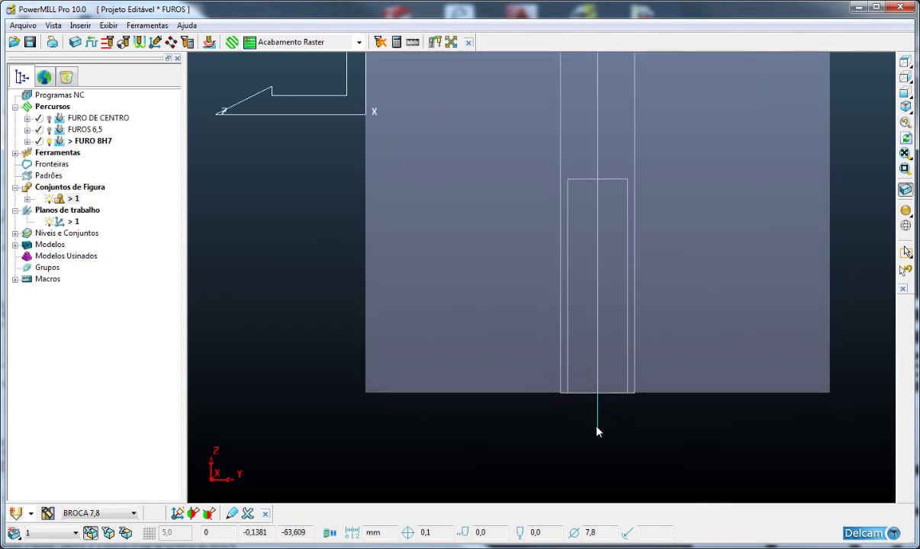
key(ctrl+t)
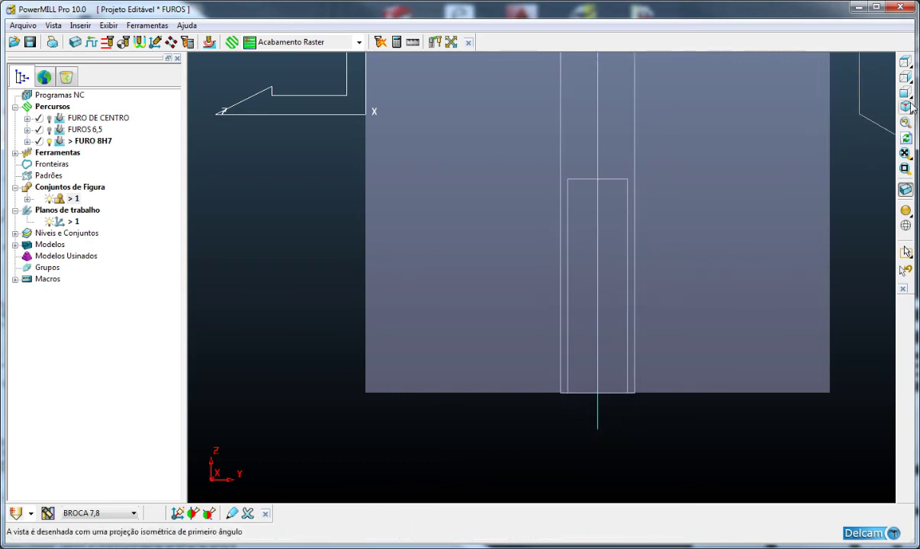
click(907, 106)
click(906, 210)
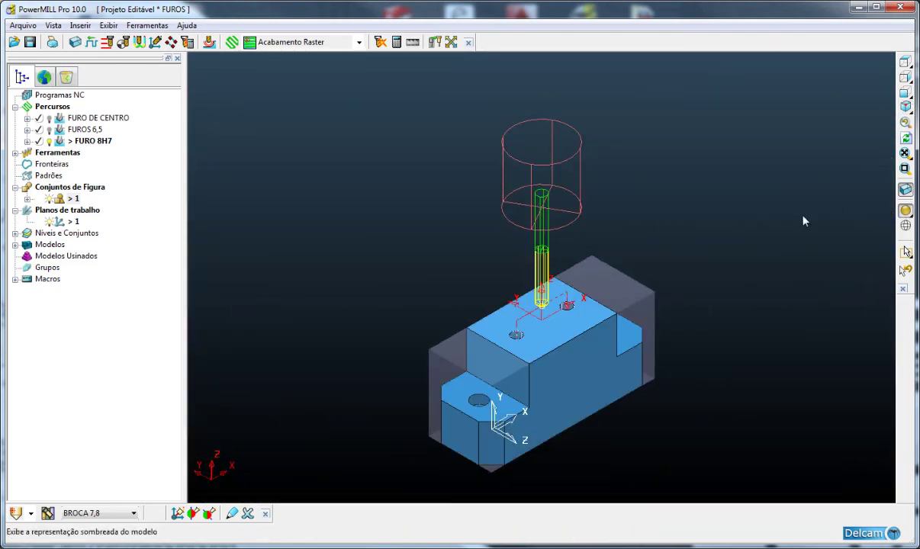
middle_drag(534, 316, 559, 384)
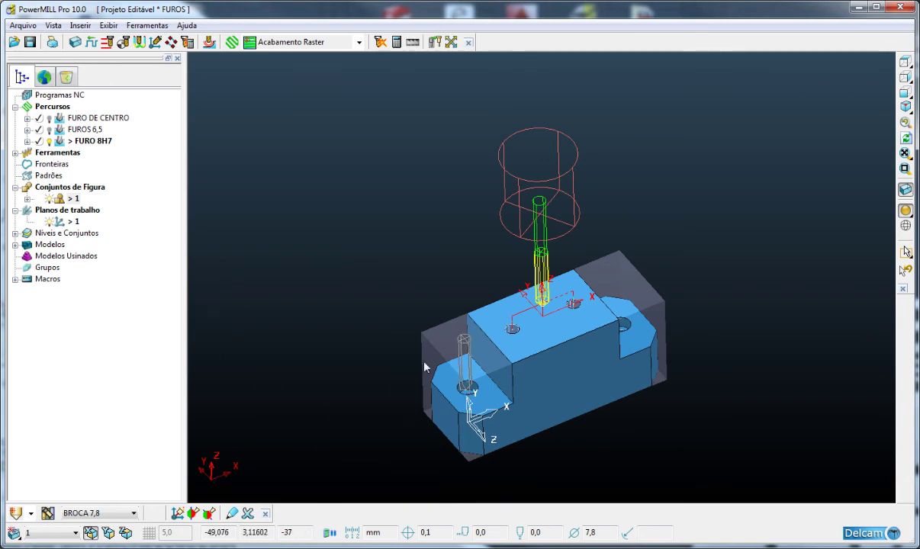